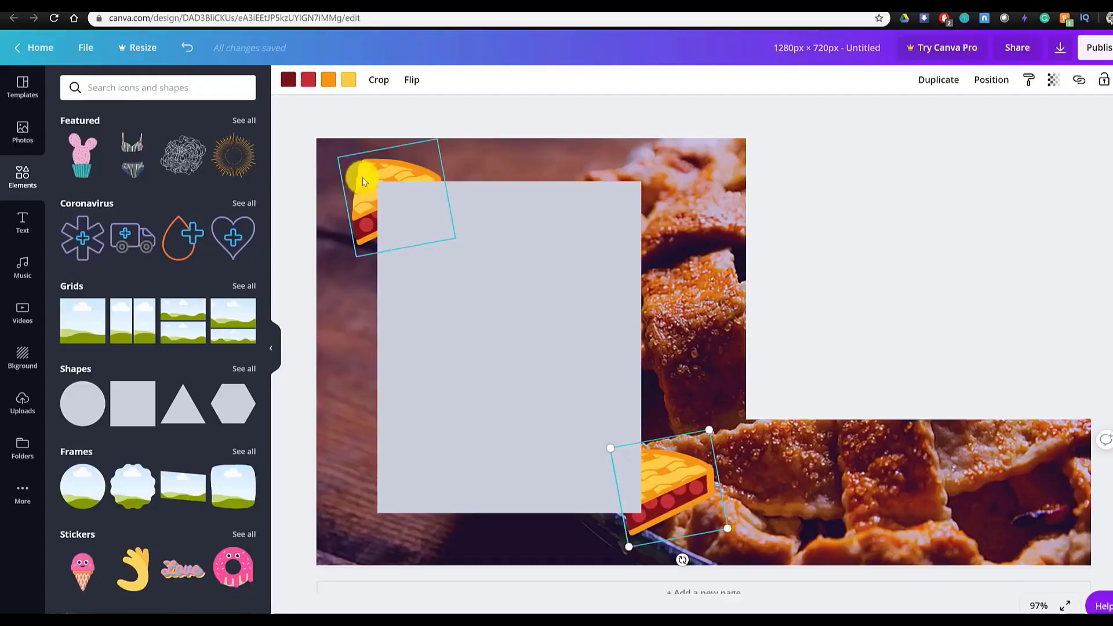
pyautogui.keyDown('shift'); pyautogui.click(363, 181); pyautogui.keyUp('shift')
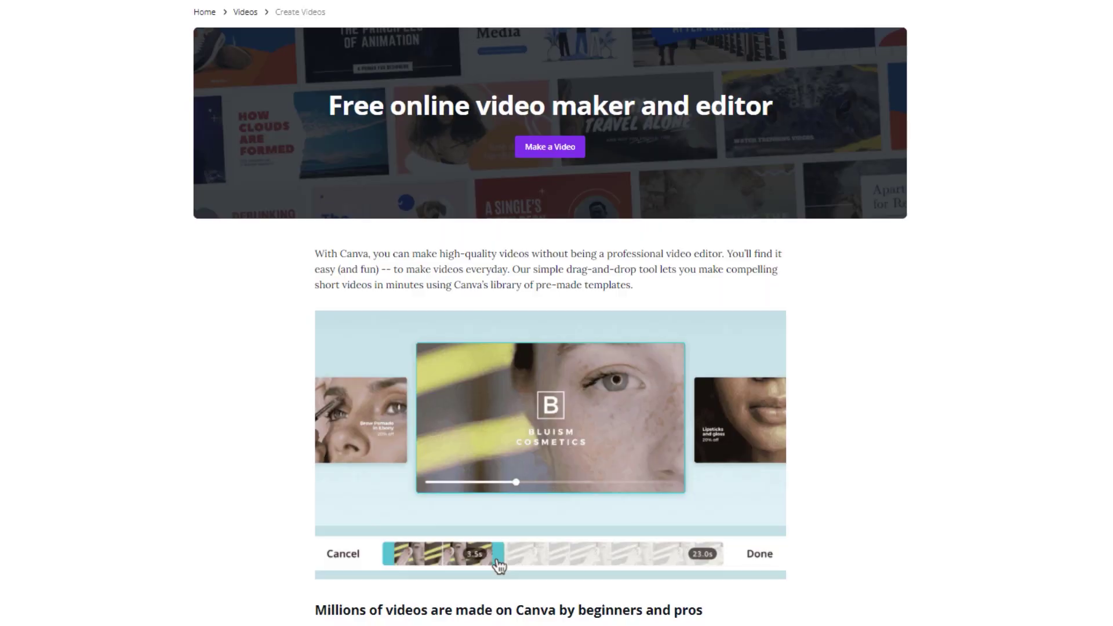
pyautogui.scroll(-5, 550, 313)
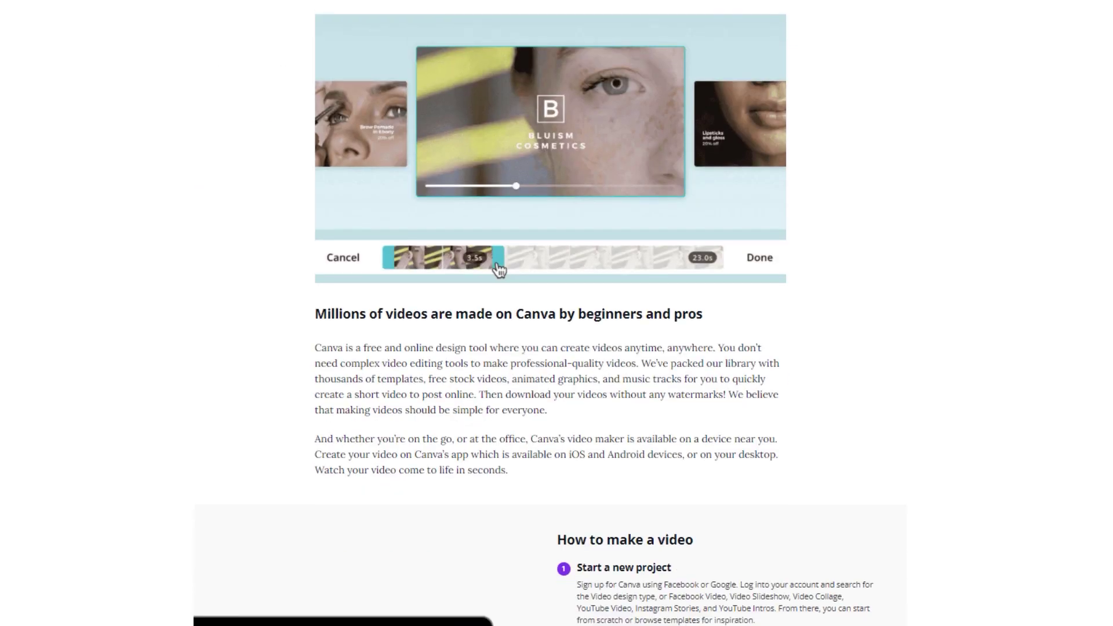
pyautogui.scroll(-6, 551, 313)
pyautogui.scroll(-8, 557, 313)
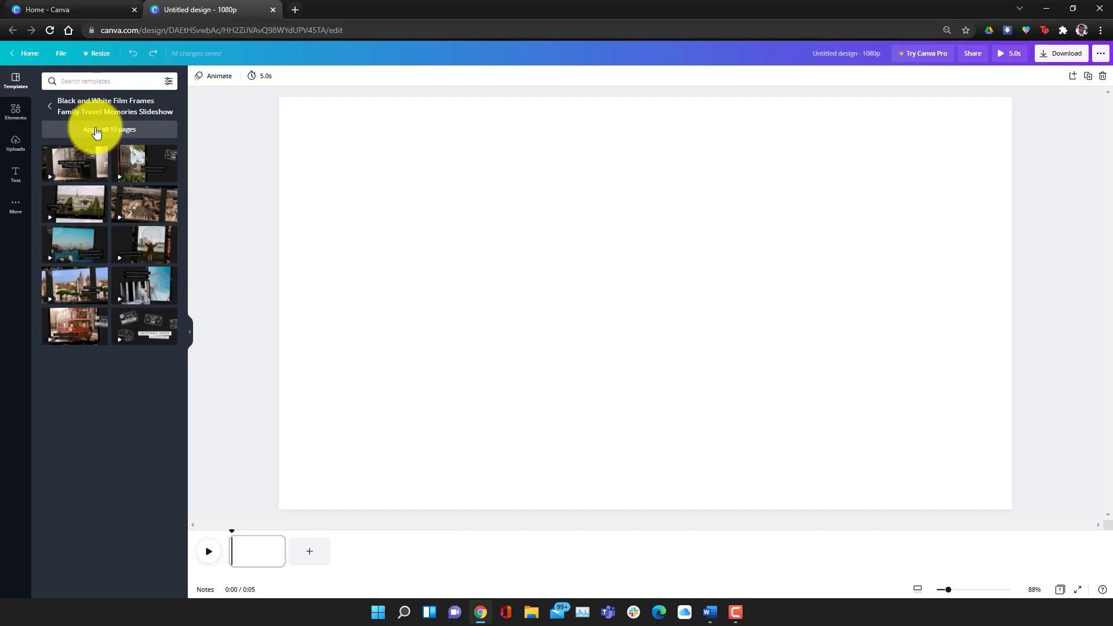
pyautogui.click(91, 129)
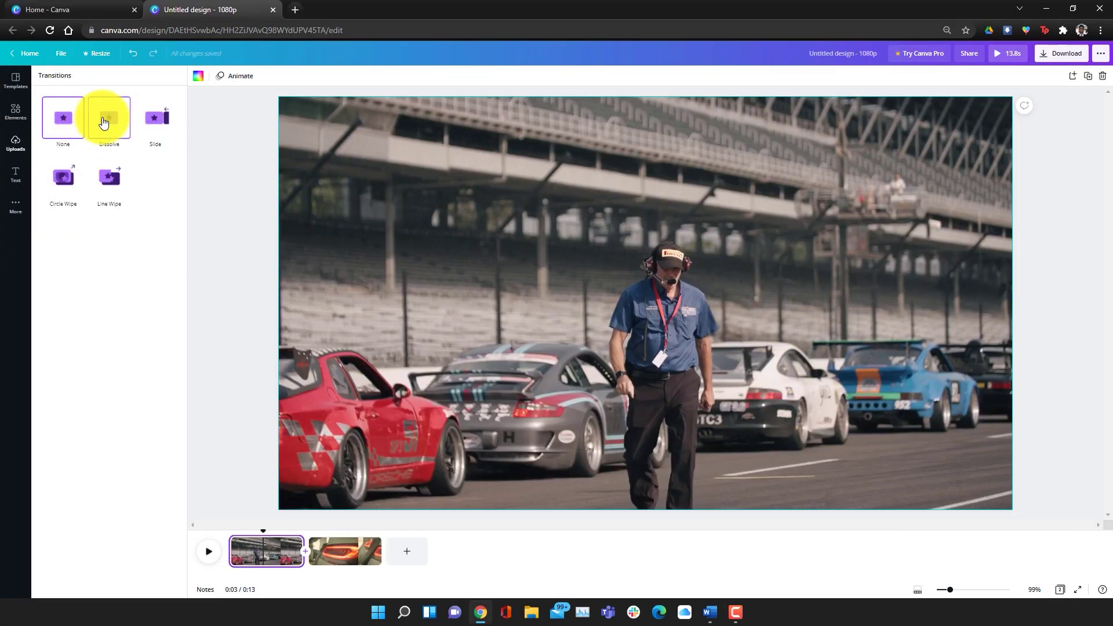
pyautogui.click(104, 123)
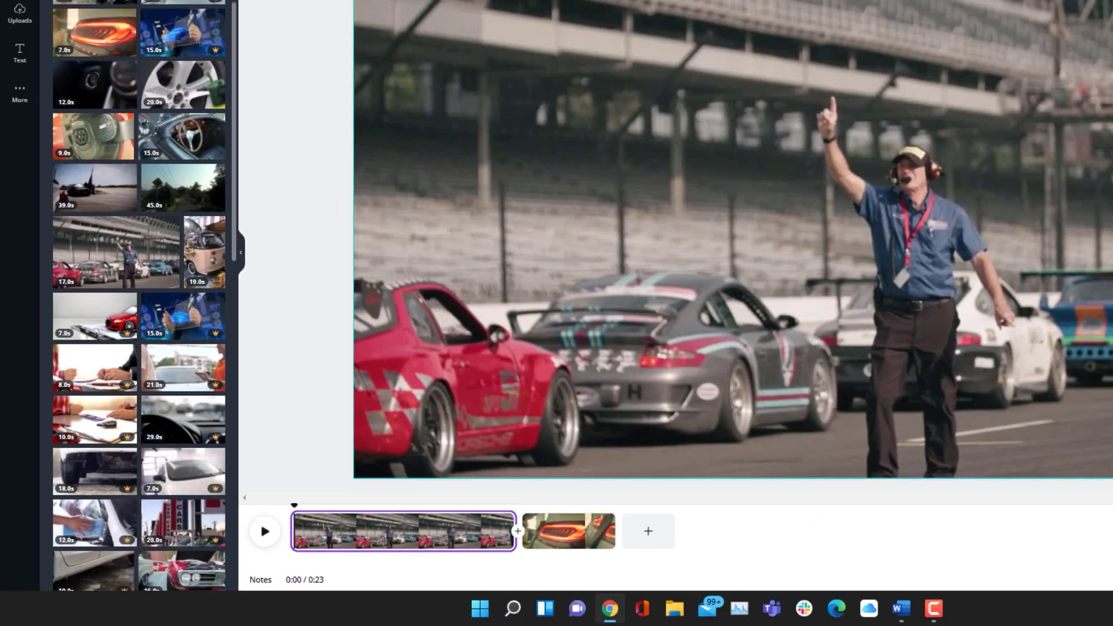
pyautogui.moveTo(947, 591); pyautogui.dragTo(962, 594)
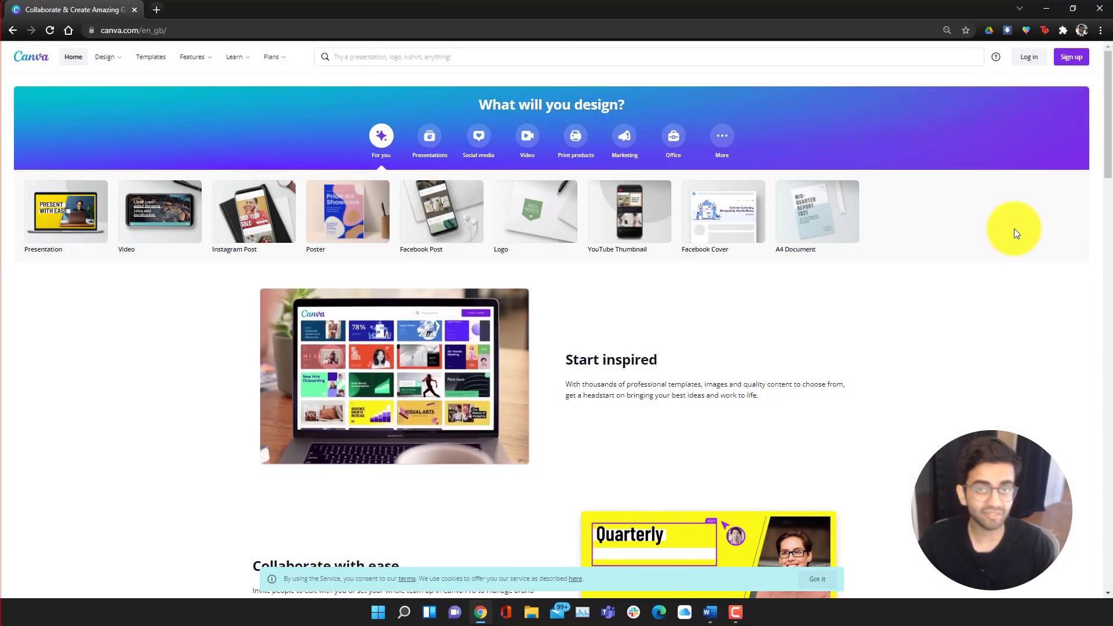
# Step: Log in to the account by continuing with Google
pyautogui.click(1039, 62)
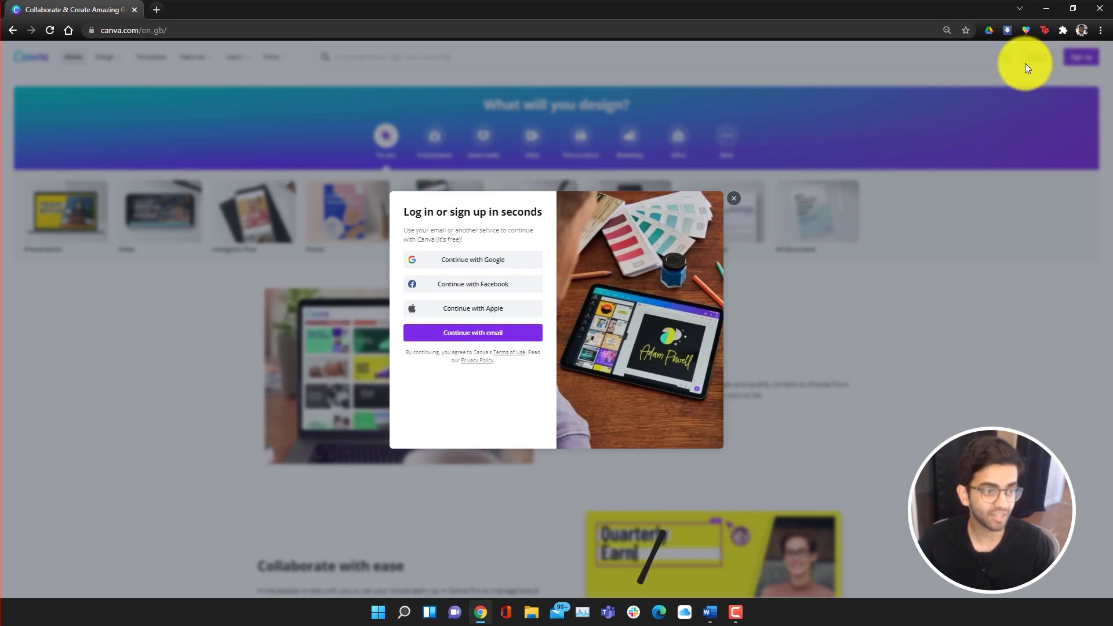
pyautogui.click(478, 262)
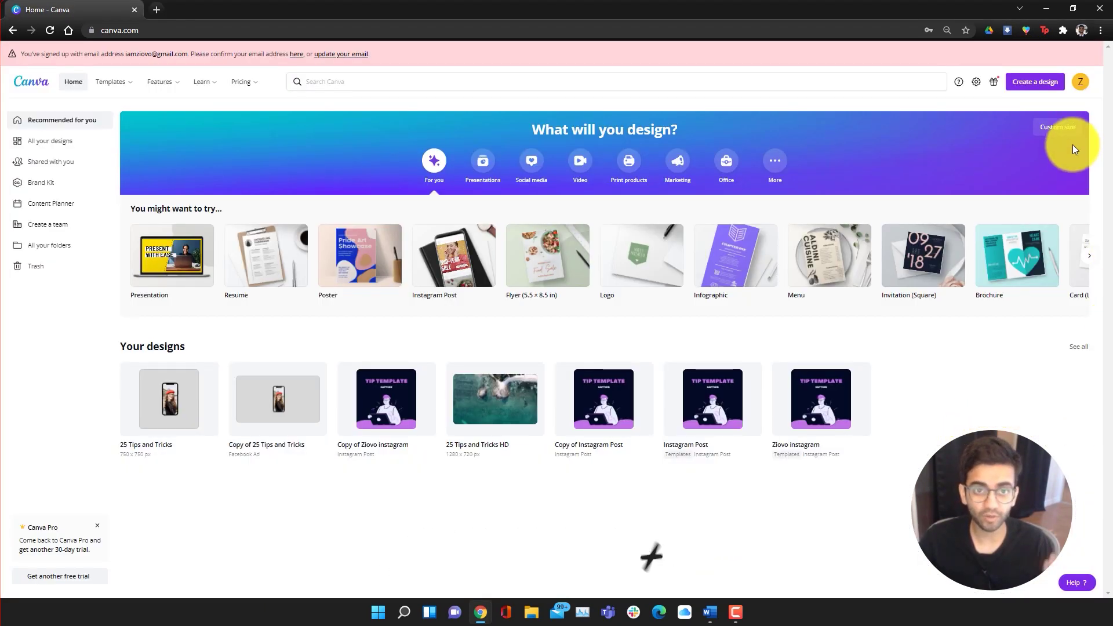
# Step: Search the design types for "video", create a blank 1920 × 1080 px Video design, and dismiss the sticker tip
pyautogui.click(1049, 85)
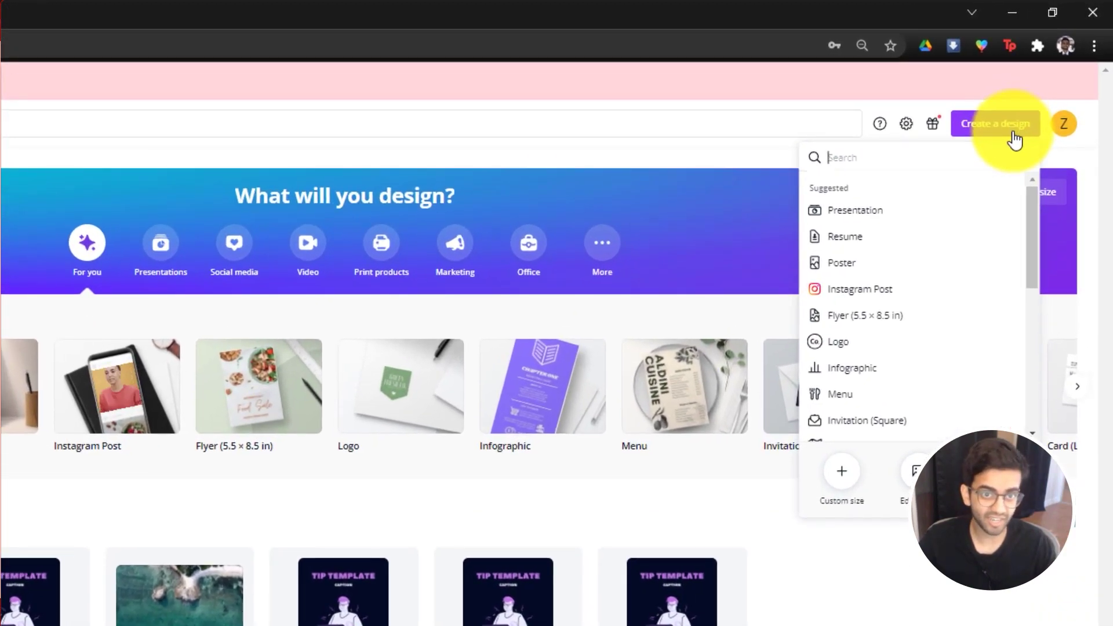
pyautogui.write('video')
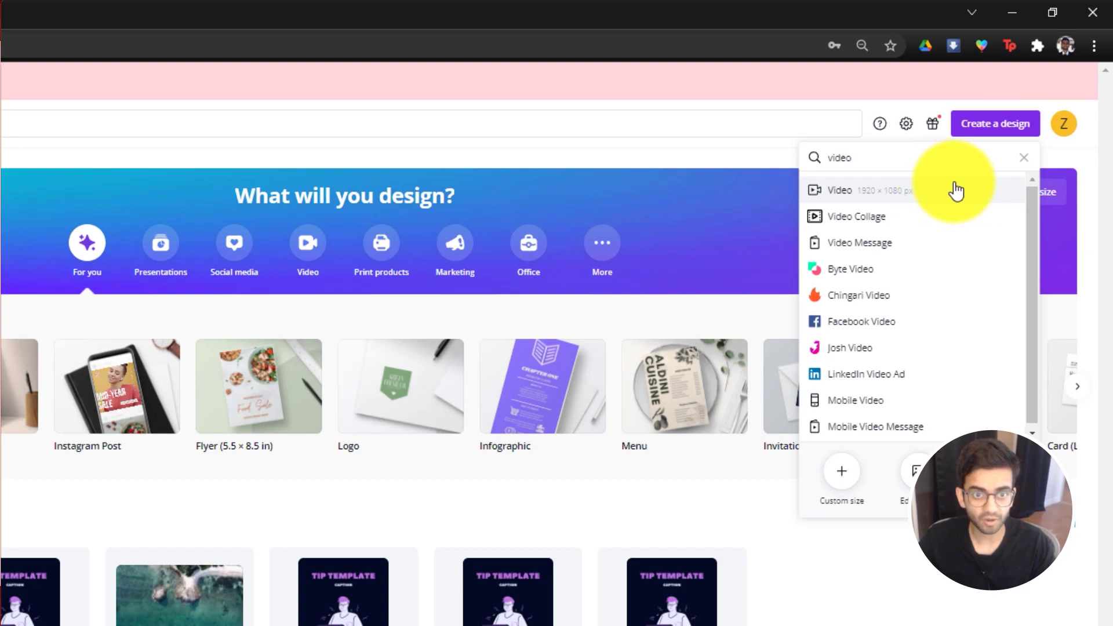
pyautogui.click(885, 203)
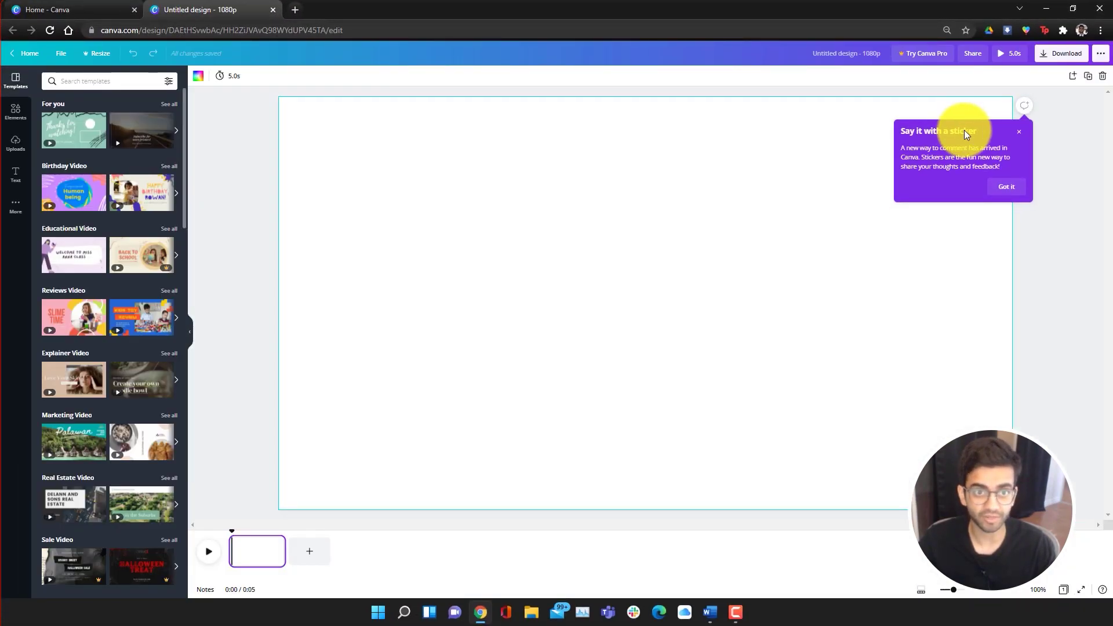
pyautogui.click(569, 225)
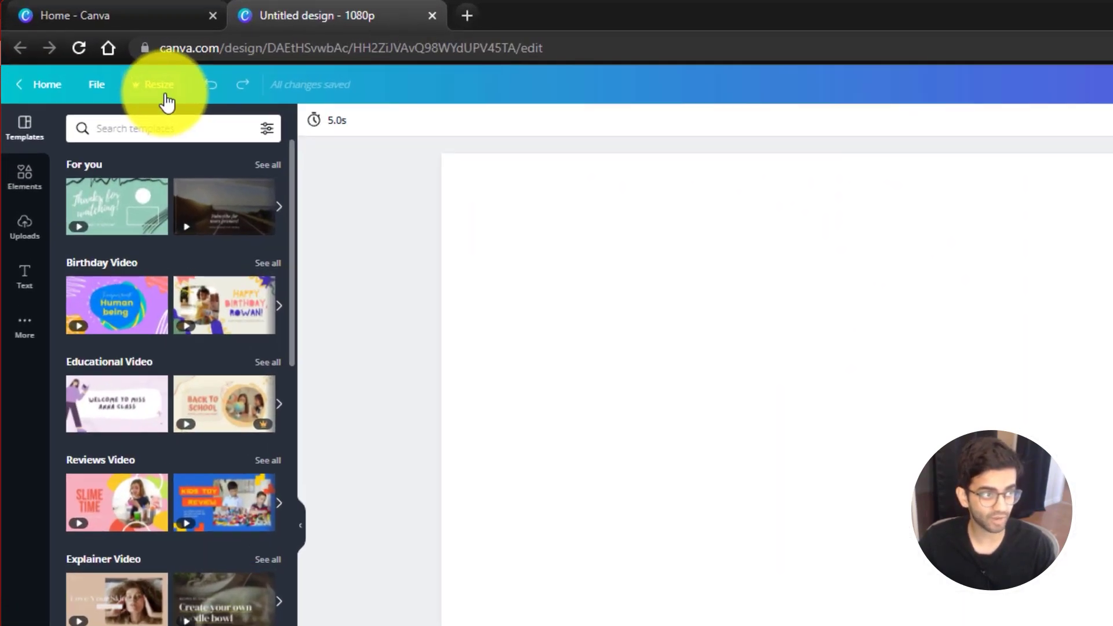
# Step: Review the custom size and preset formats available for resizing the video design
pyautogui.click(167, 99)
pyautogui.scroll(-1, 232, 452)
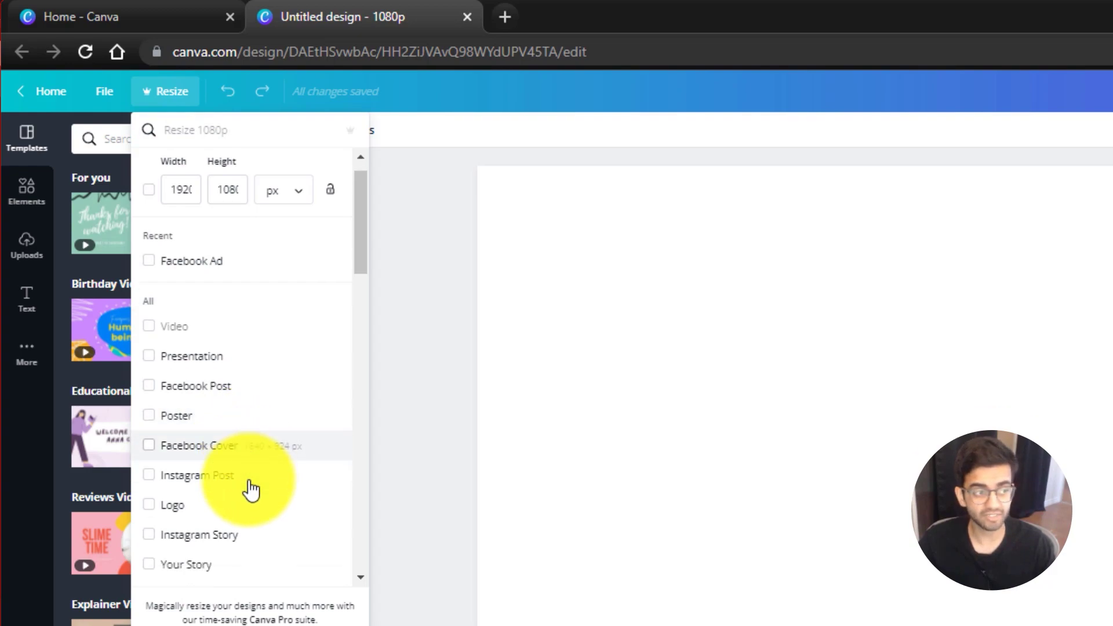
pyautogui.scroll(-6, 249, 490)
pyautogui.scroll(7, 272, 489)
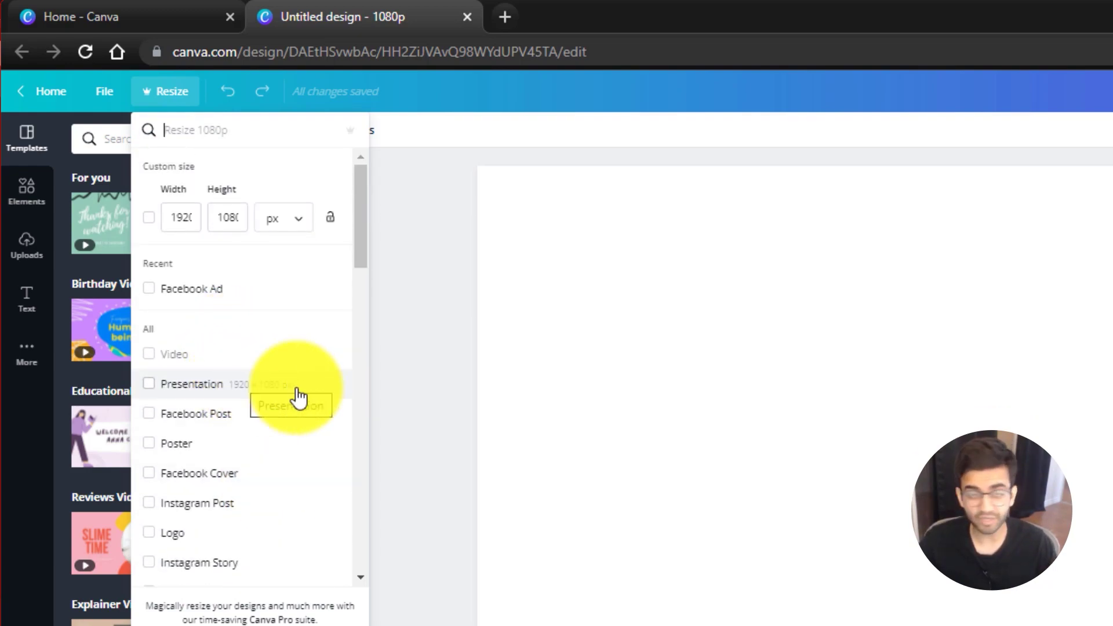
pyautogui.click(408, 350)
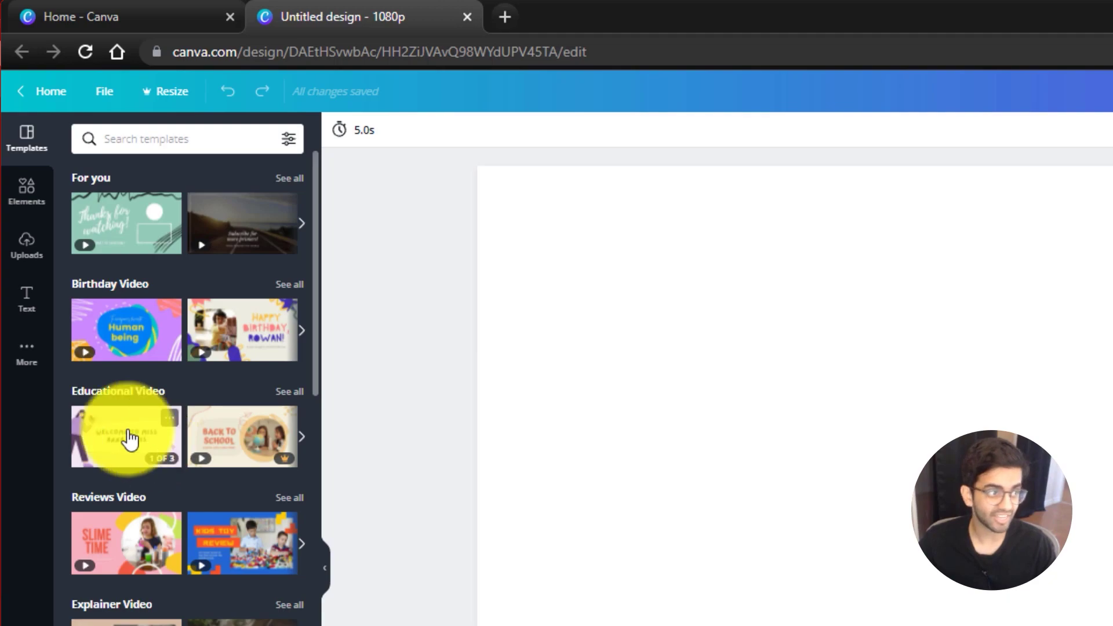
# Step: Browse the video template categories to find a travel template
pyautogui.scroll(-4, 125, 493)
pyautogui.scroll(-20, 125, 540)
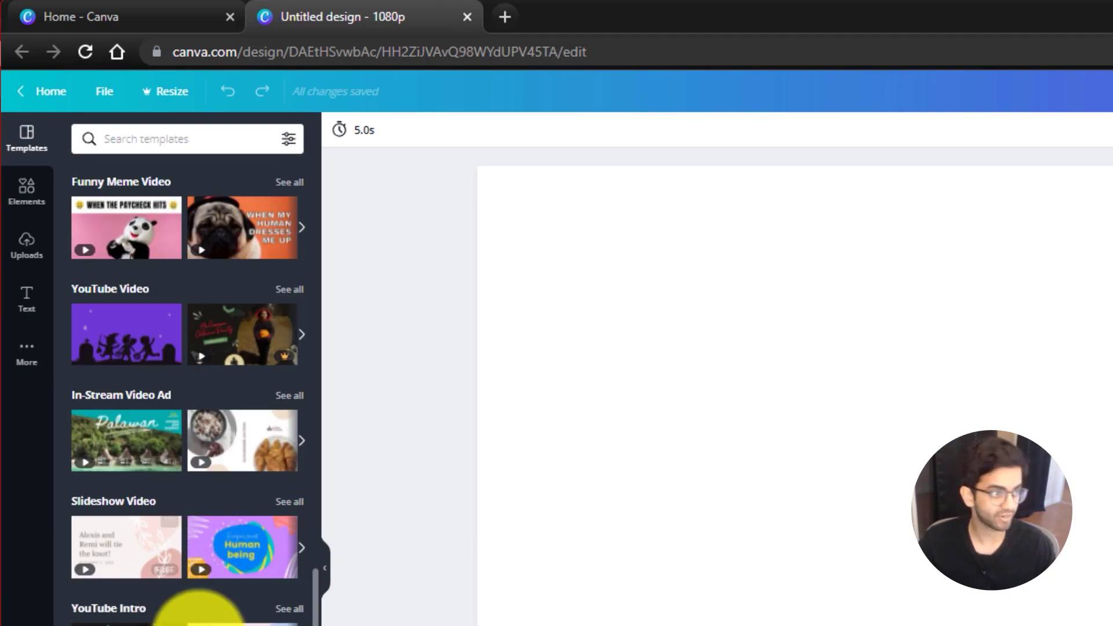
pyautogui.scroll(20, 203, 614)
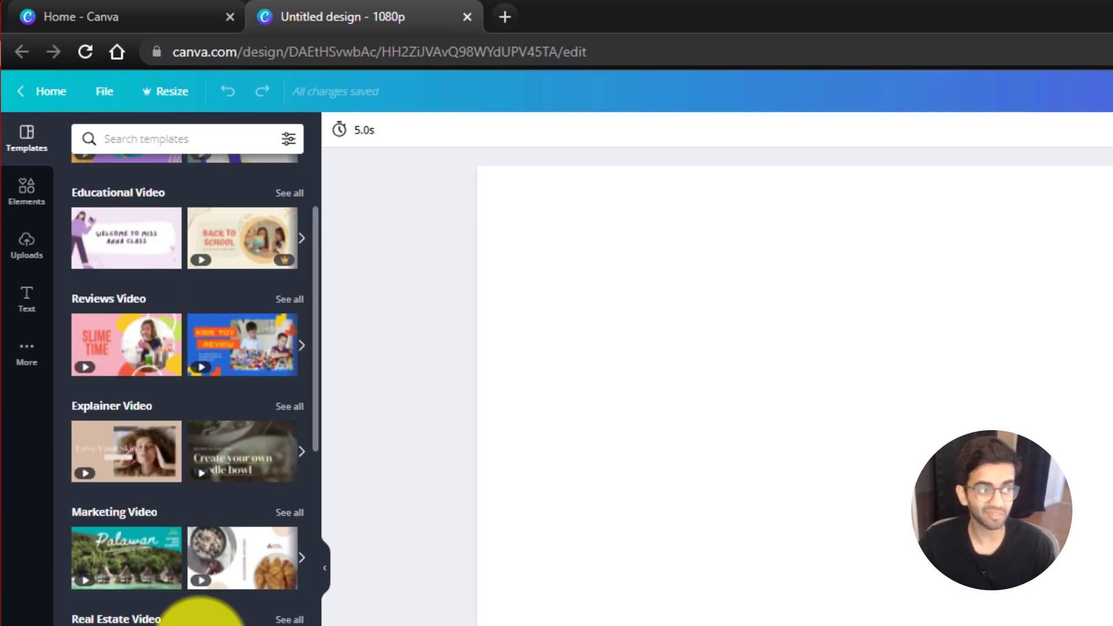
pyautogui.scroll(-5, 195, 617)
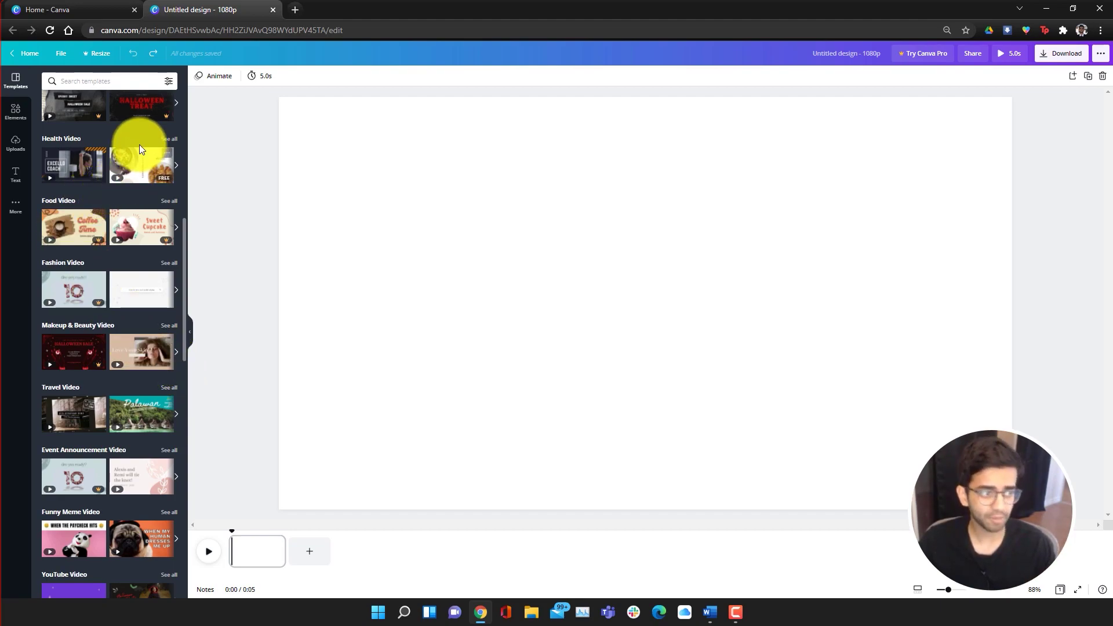
# Step: Try applying all 10 pages of the Black and White Film Frames Family Travel Memories Slideshow template, and undo it
pyautogui.click(79, 413)
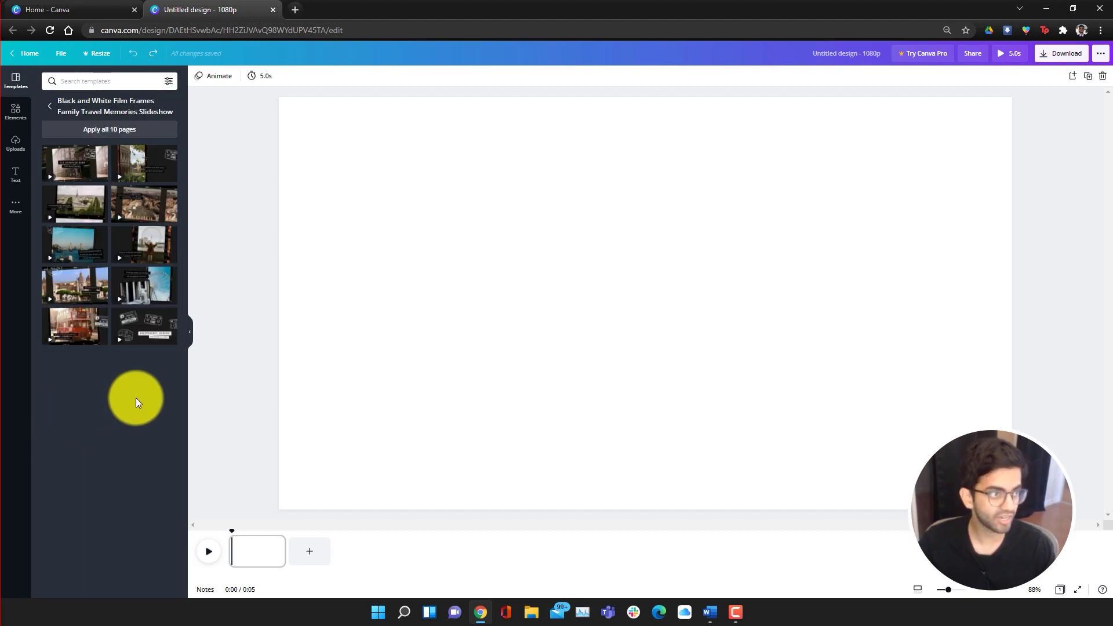
pyautogui.click(96, 128)
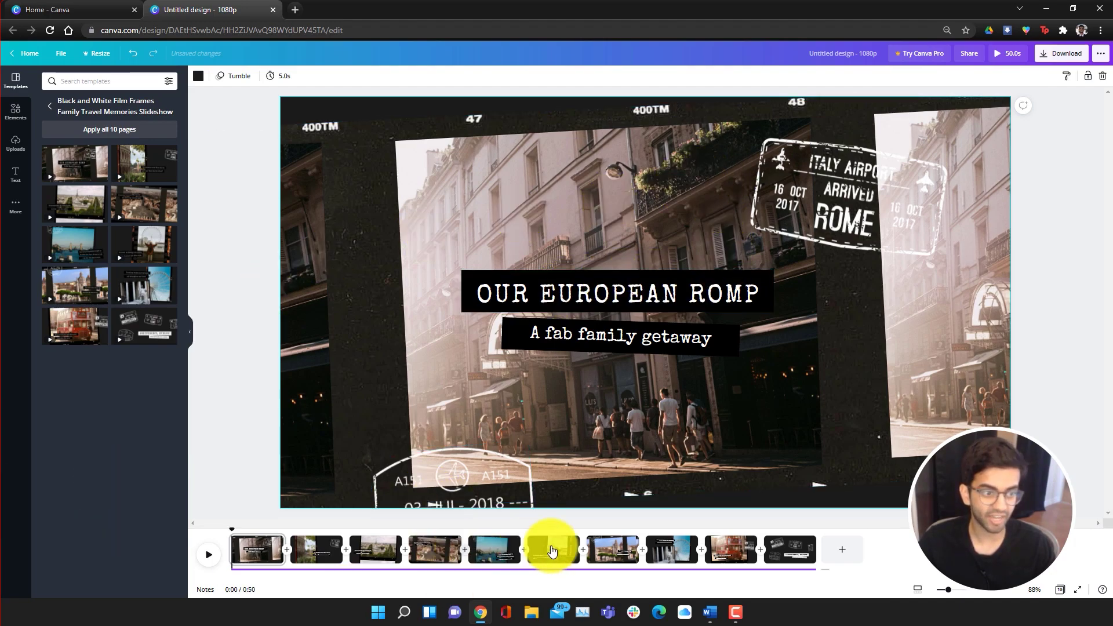
pyautogui.hotkey('ctrl', 'z')
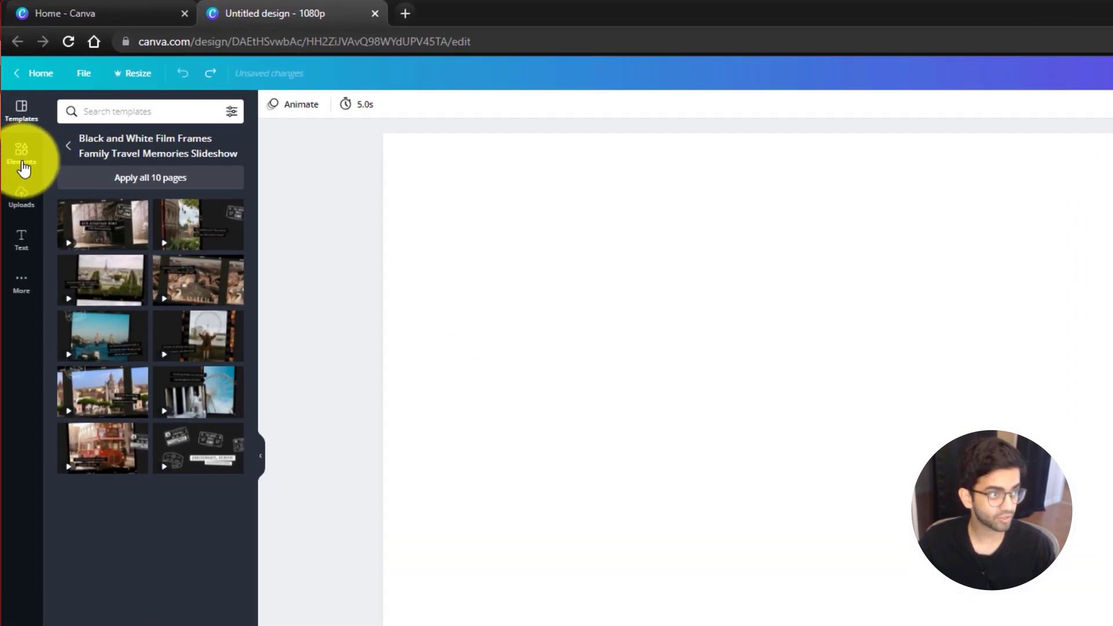
# Step: Look through the available elements, uploads, text options, and additional apps and integrations
pyautogui.click(15, 111)
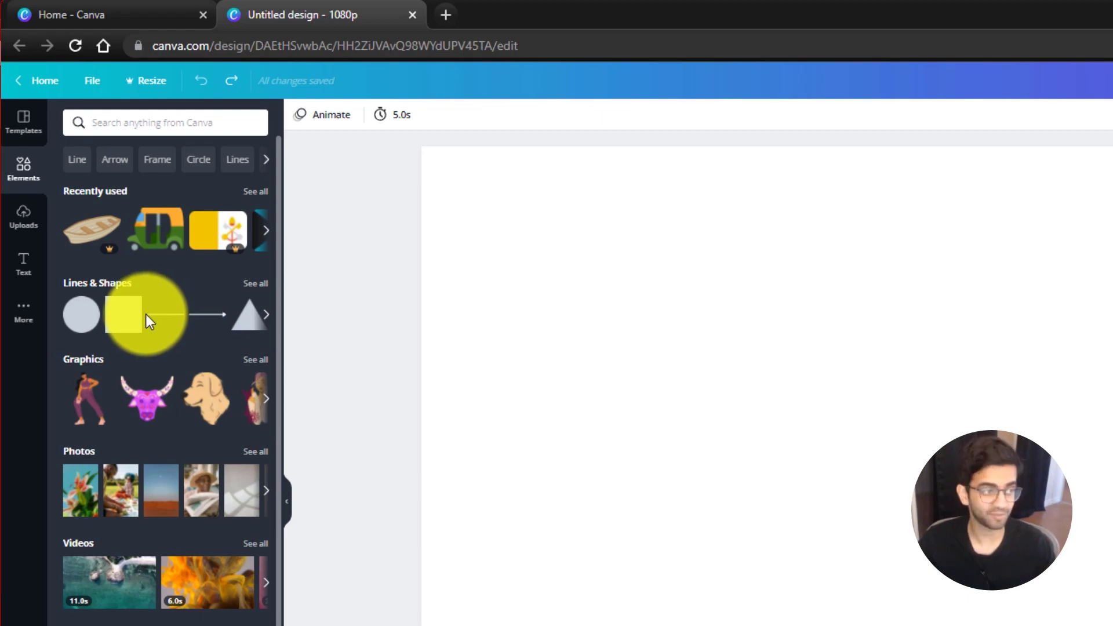
pyautogui.click(27, 225)
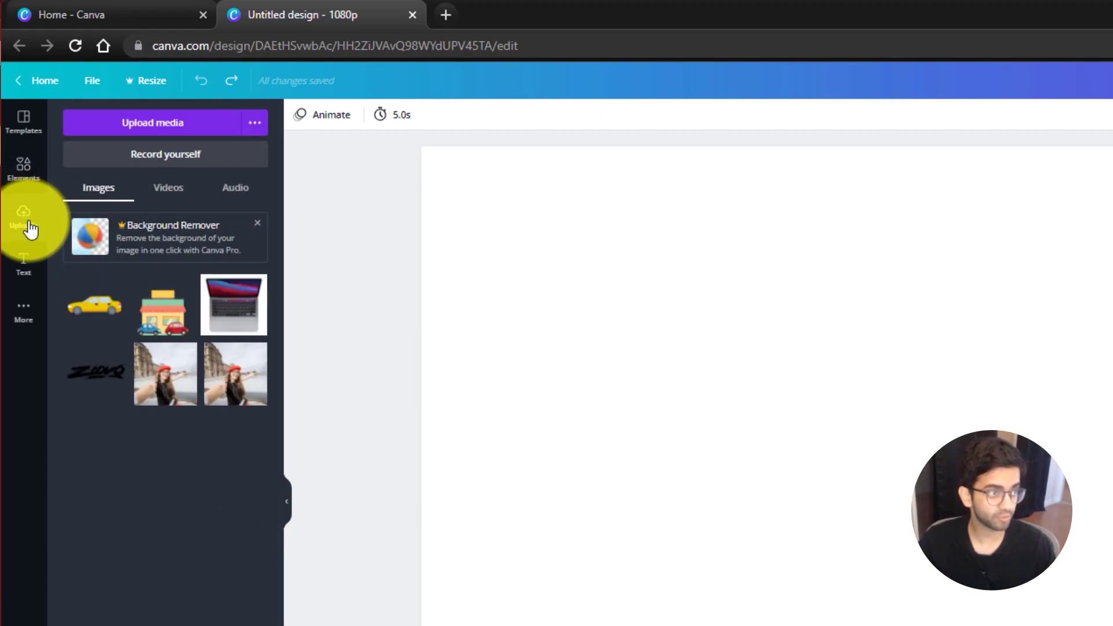
pyautogui.click(27, 266)
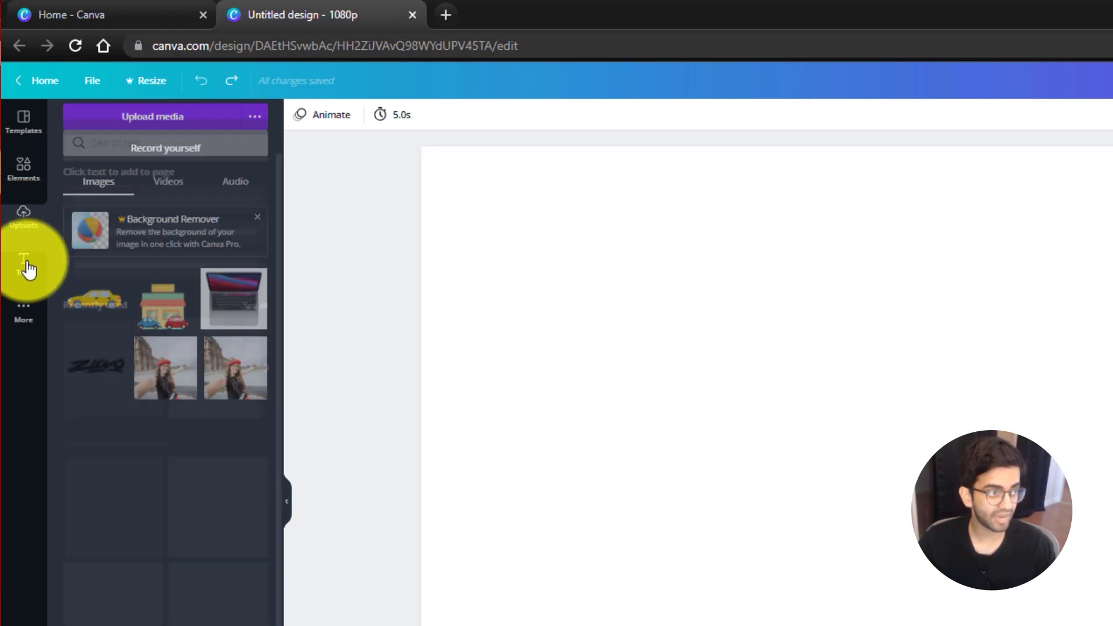
pyautogui.click(24, 316)
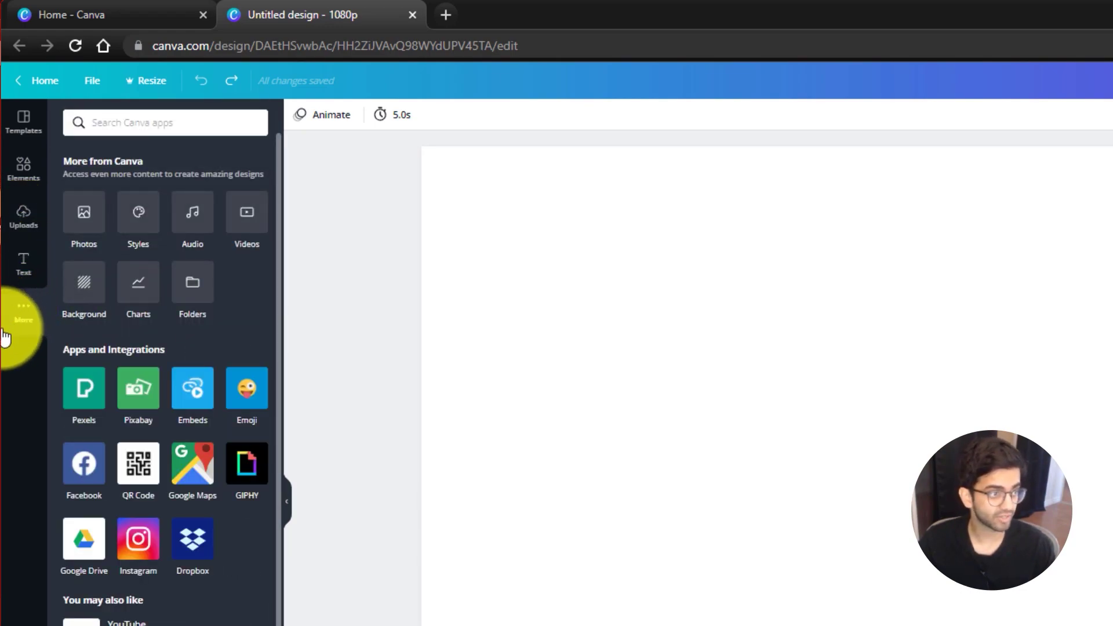
pyautogui.scroll(-5, 145, 348)
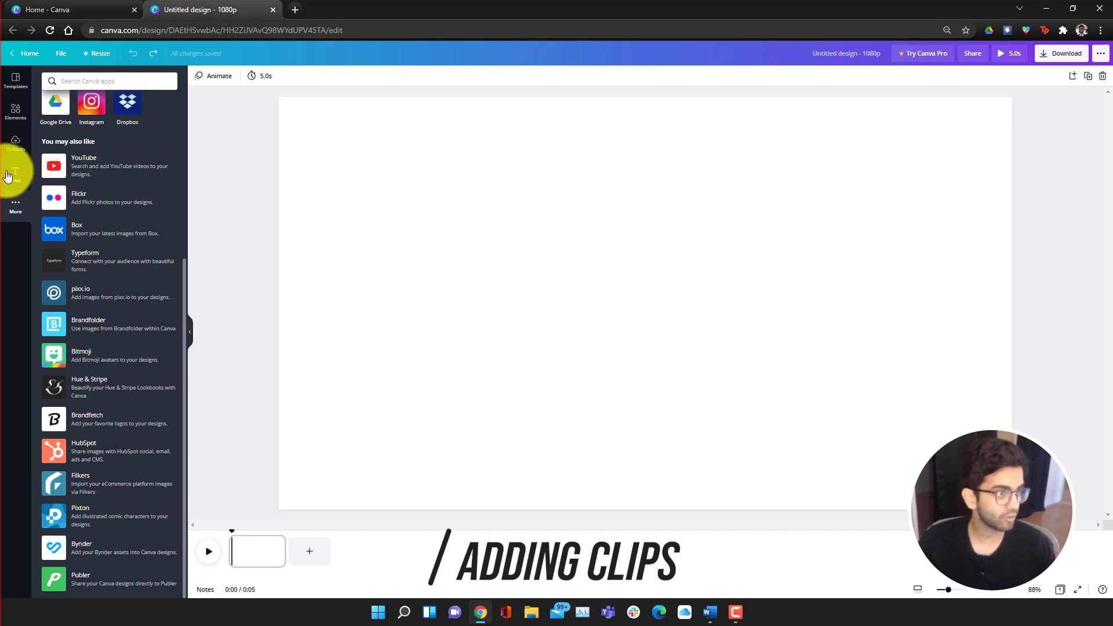
# Step: Search the video elements for "car"
pyautogui.click(13, 116)
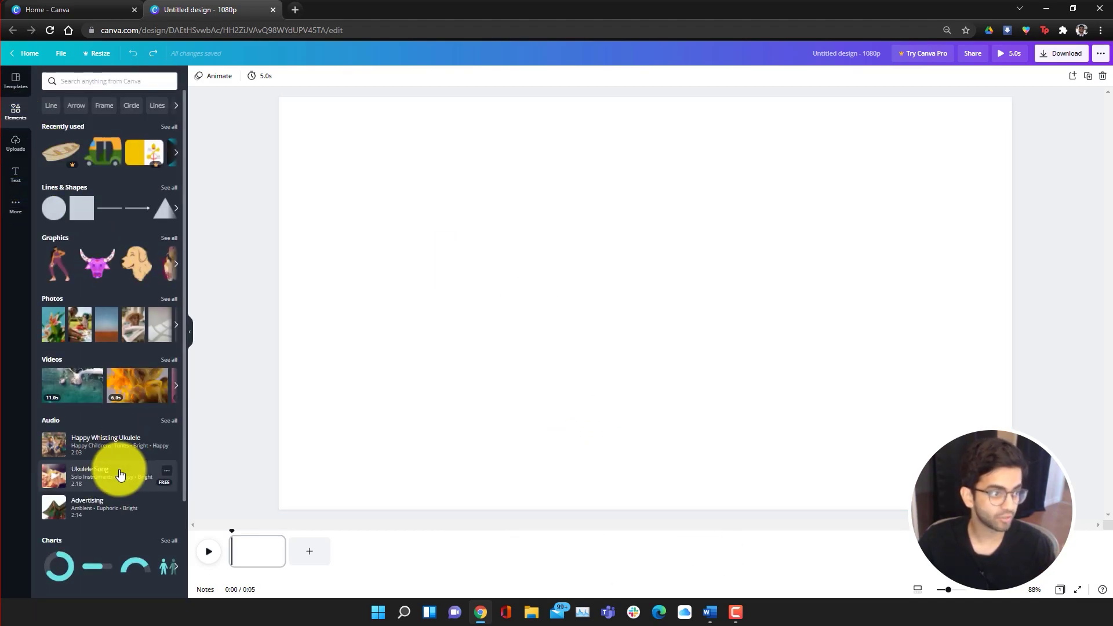
pyautogui.click(168, 363)
pyautogui.click(112, 80)
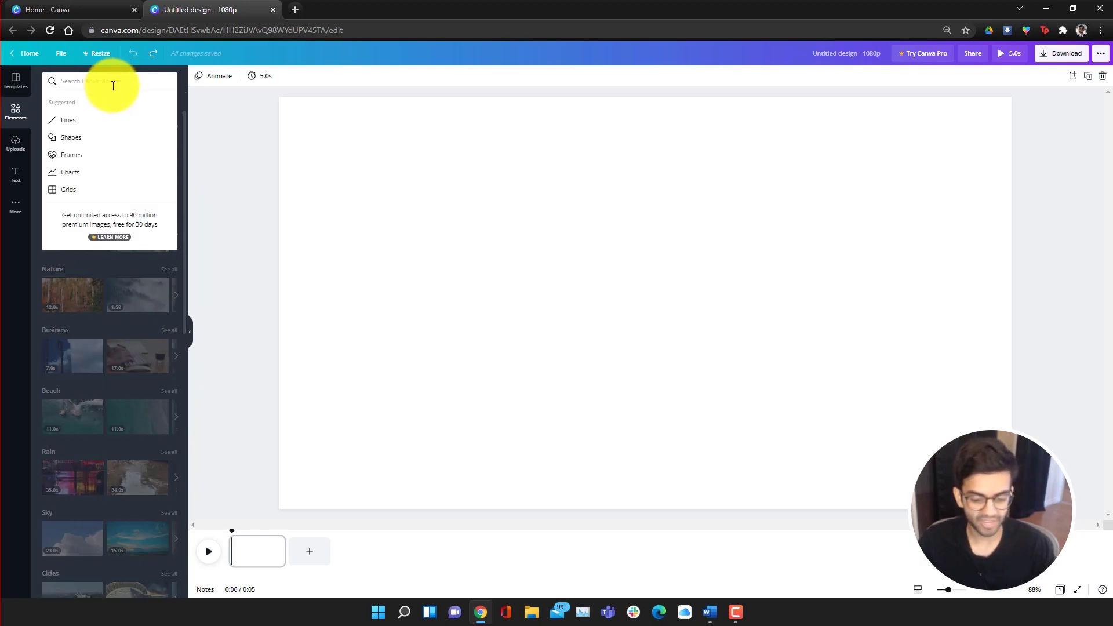
pyautogui.write('car')
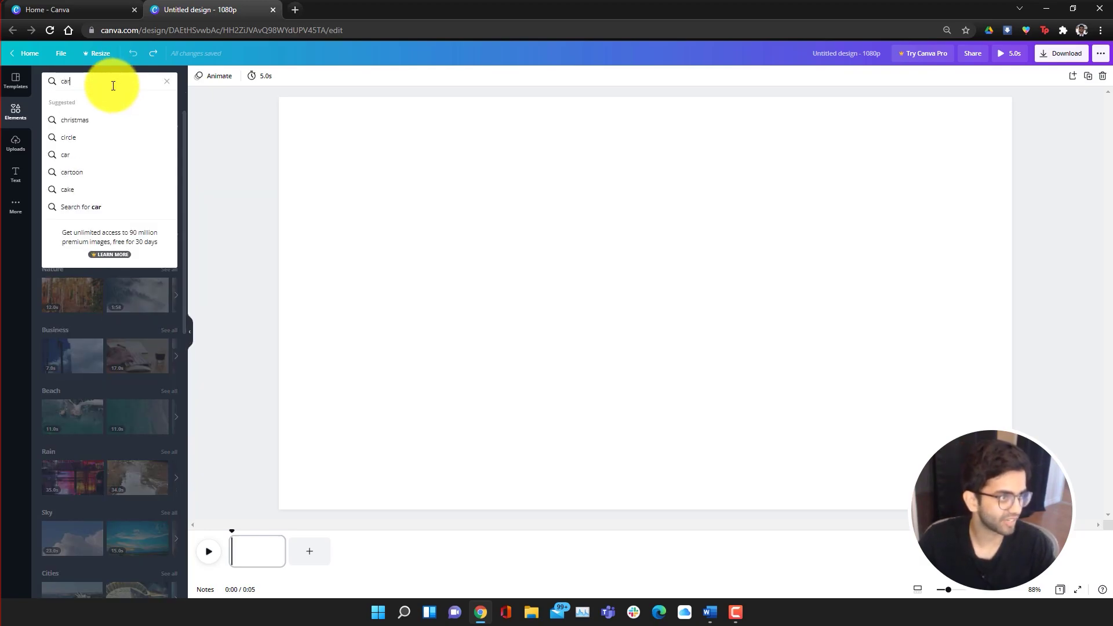
pyautogui.press('Return')
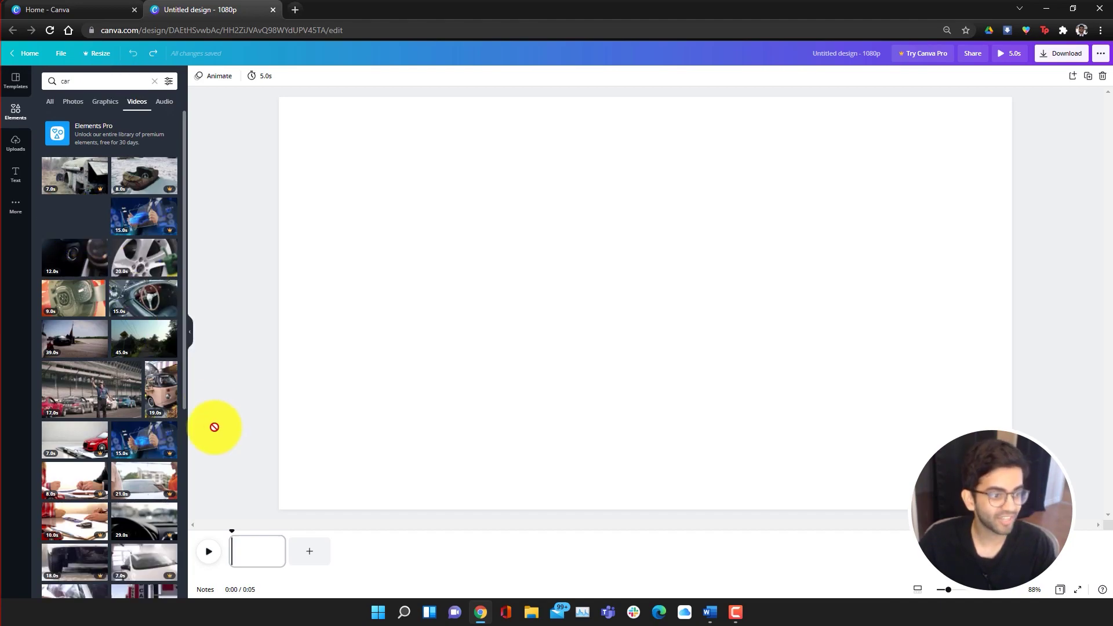
# Step: Place the 7.0s glowing car tail-light clip on the blank page, and reposition and enlarge it to fill the canvas
pyautogui.moveTo(70, 229); pyautogui.dragTo(421, 214)
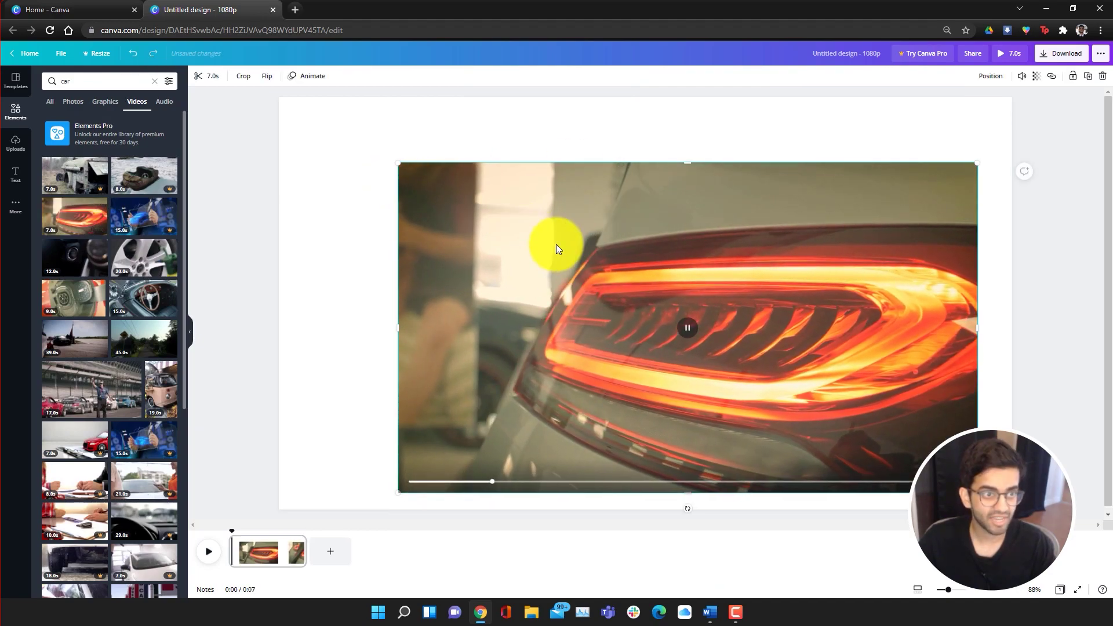
pyautogui.moveTo(557, 241); pyautogui.dragTo(470, 194)
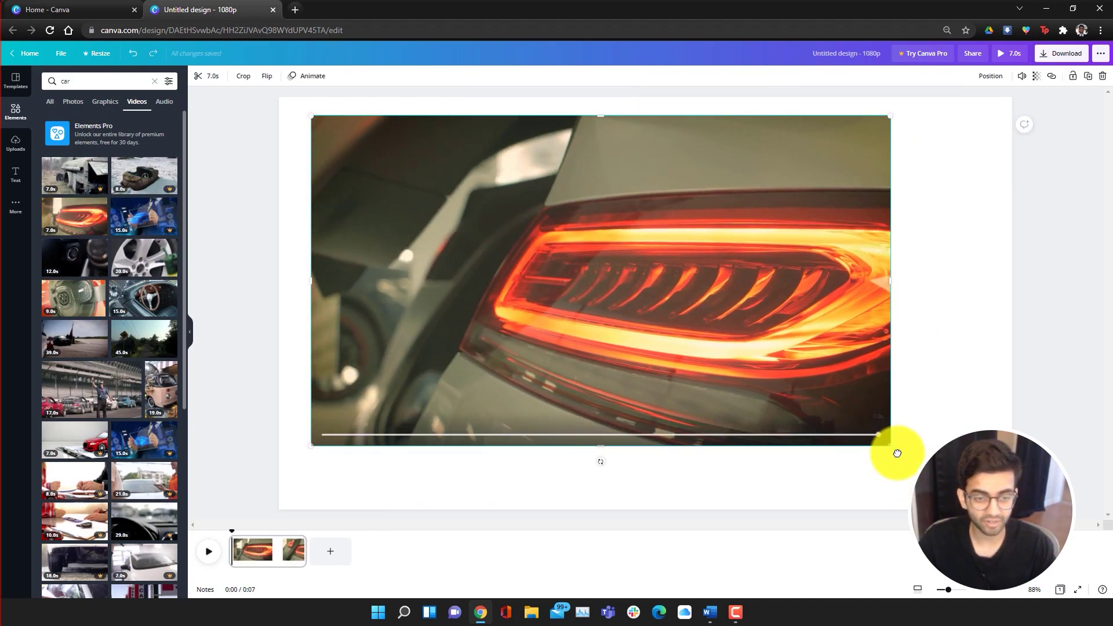
pyautogui.moveTo(892, 446)
pyautogui.mouseDown()
pyautogui.moveTo(981, 497)
pyautogui.moveTo(852, 318)
pyautogui.moveTo(977, 427)
pyautogui.moveTo(971, 417)
pyautogui.moveTo(952, 435)
pyautogui.moveTo(890, 442)
pyautogui.moveTo(963, 480)
pyautogui.moveTo(884, 440)
pyautogui.mouseUp()
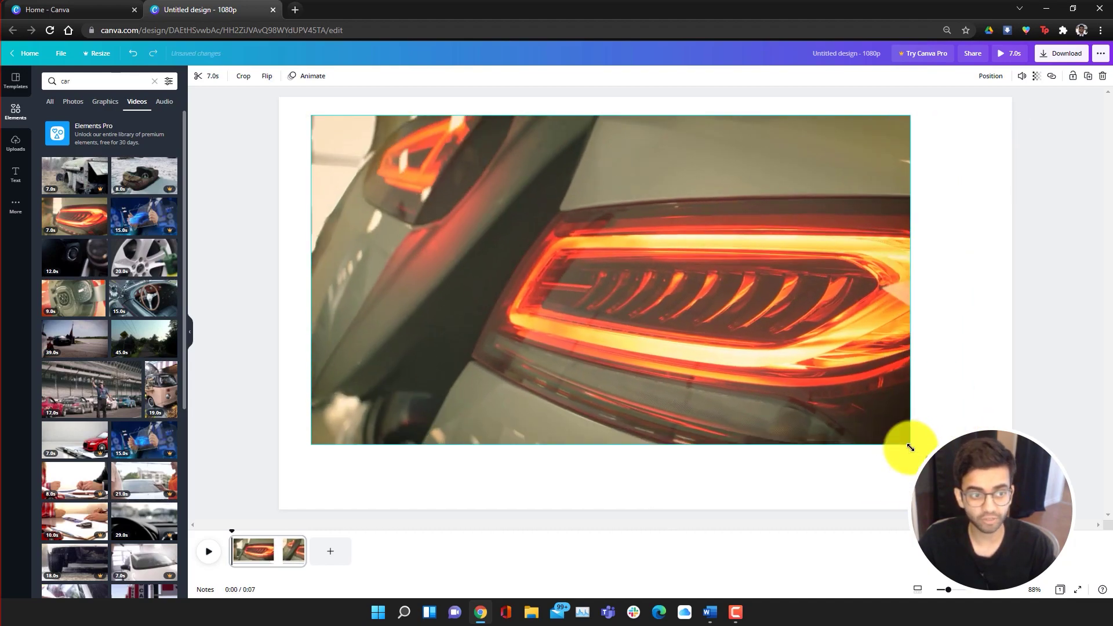
pyautogui.moveTo(903, 442); pyautogui.dragTo(902, 450)
pyautogui.click(373, 186)
pyautogui.moveTo(367, 158); pyautogui.dragTo(348, 151)
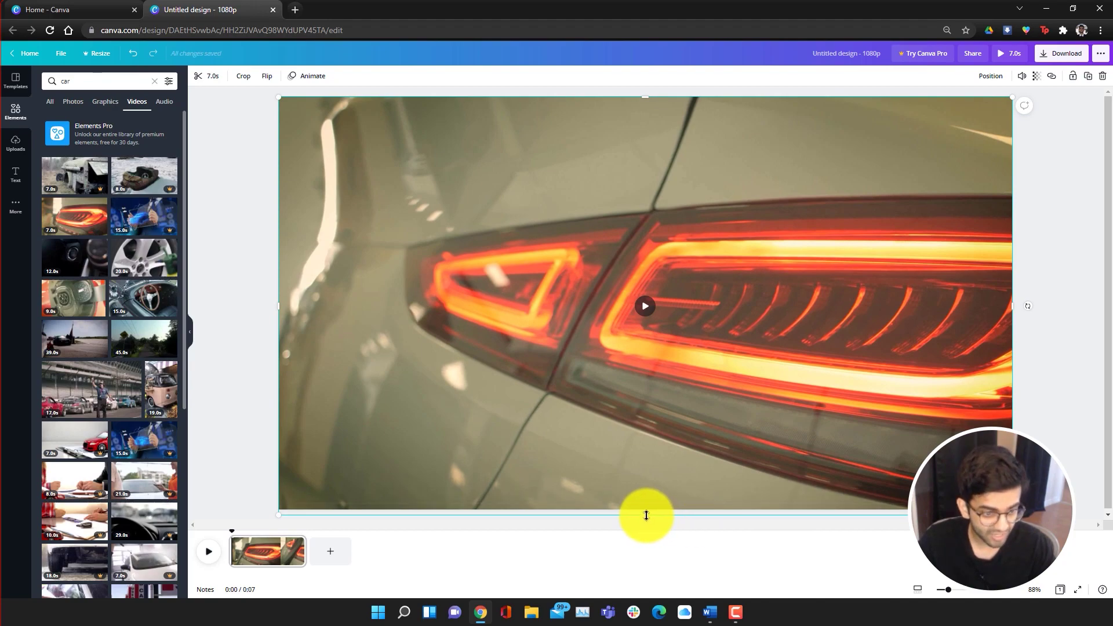
pyautogui.click(647, 513)
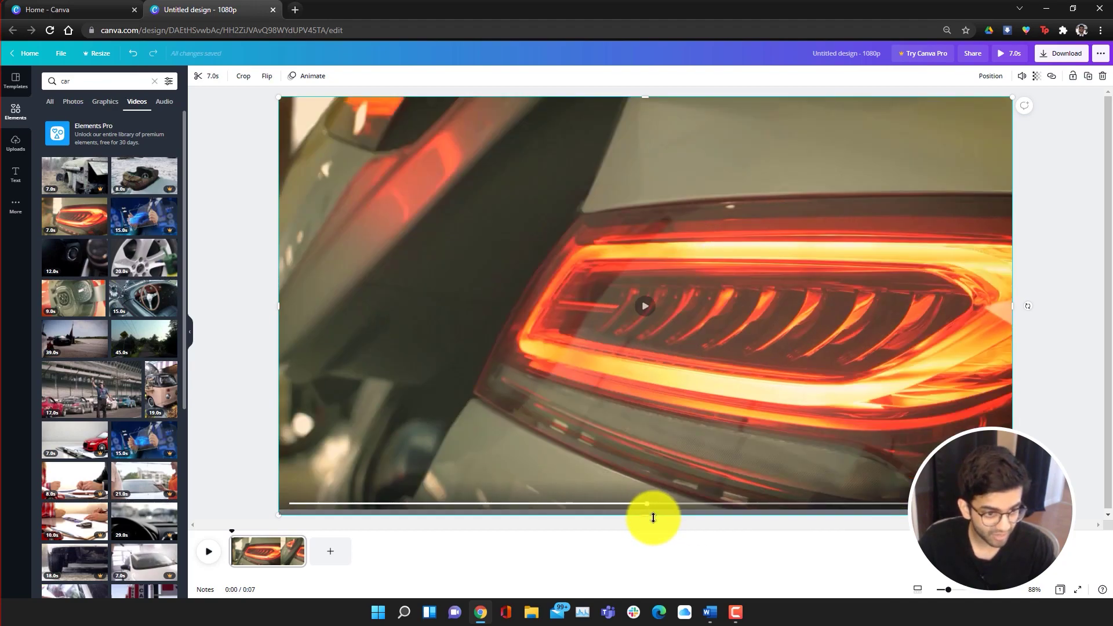
# Step: Align the lower edge of the tail-light clip with the page boundary and play the clip to check it
pyautogui.moveTo(646, 516); pyautogui.dragTo(657, 511)
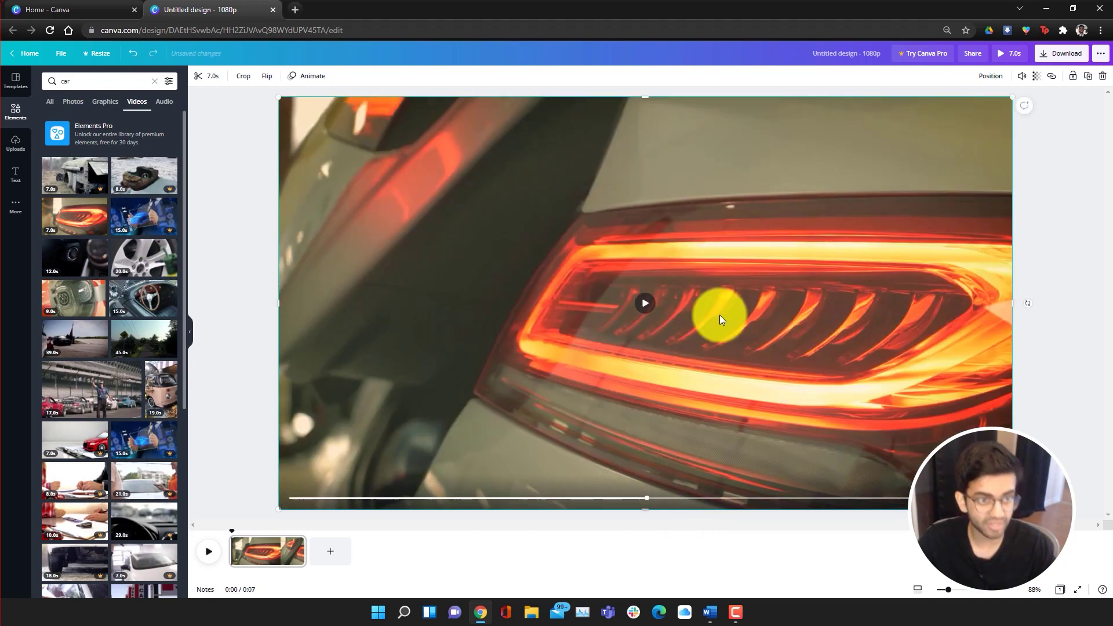
pyautogui.click(642, 310)
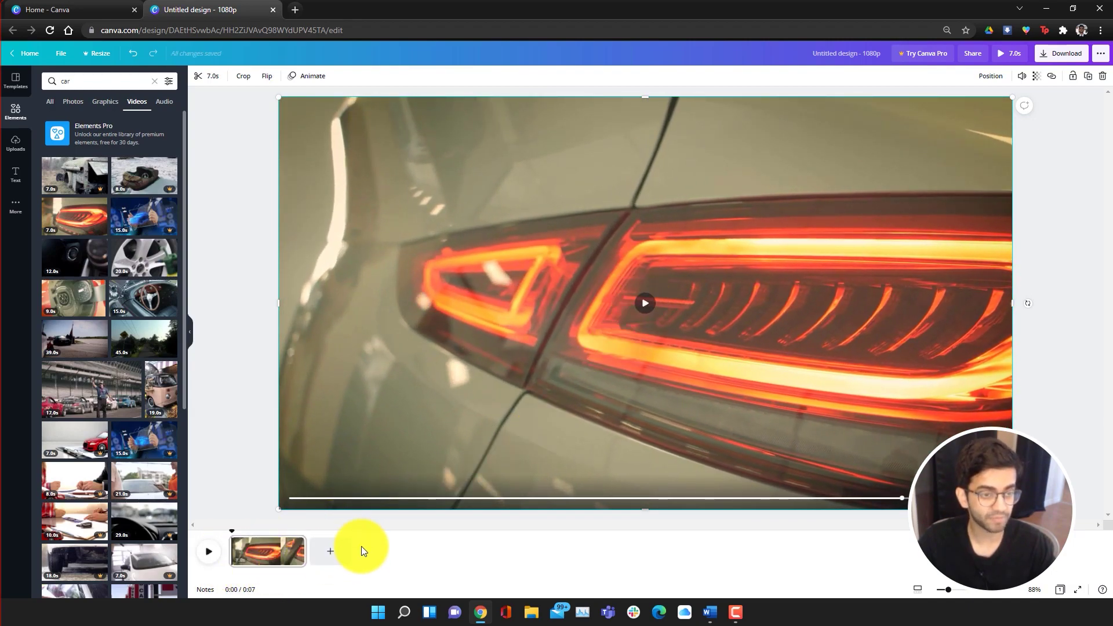
# Step: Add a second page and fill it with the 17.0s racetrack clip of the man signalling beside parked race cars
pyautogui.click(342, 562)
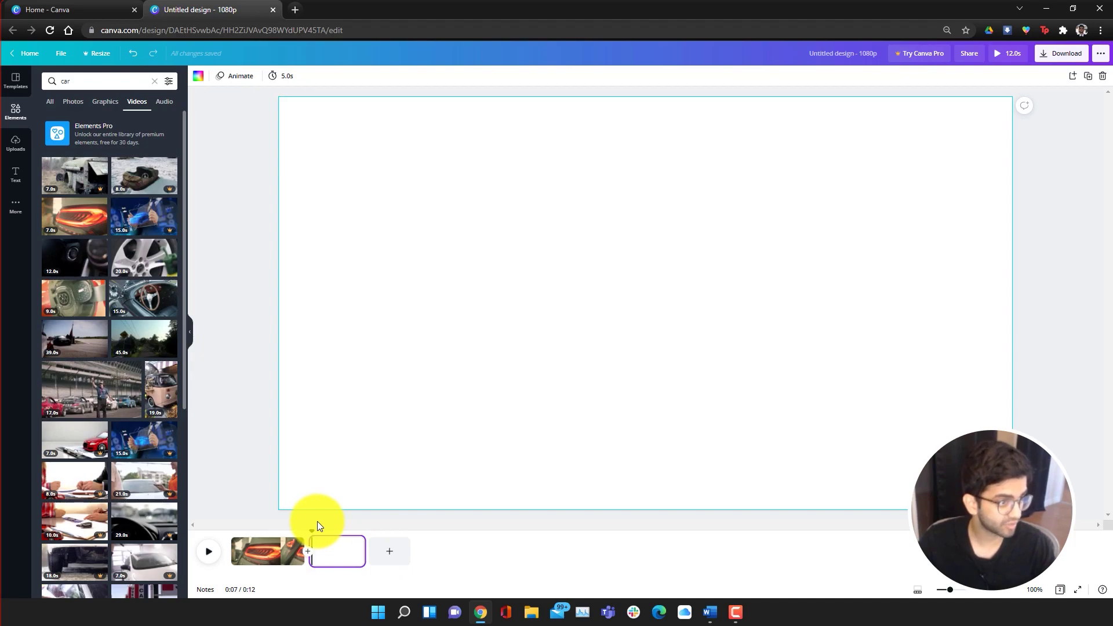
pyautogui.scroll(-3, 125, 490)
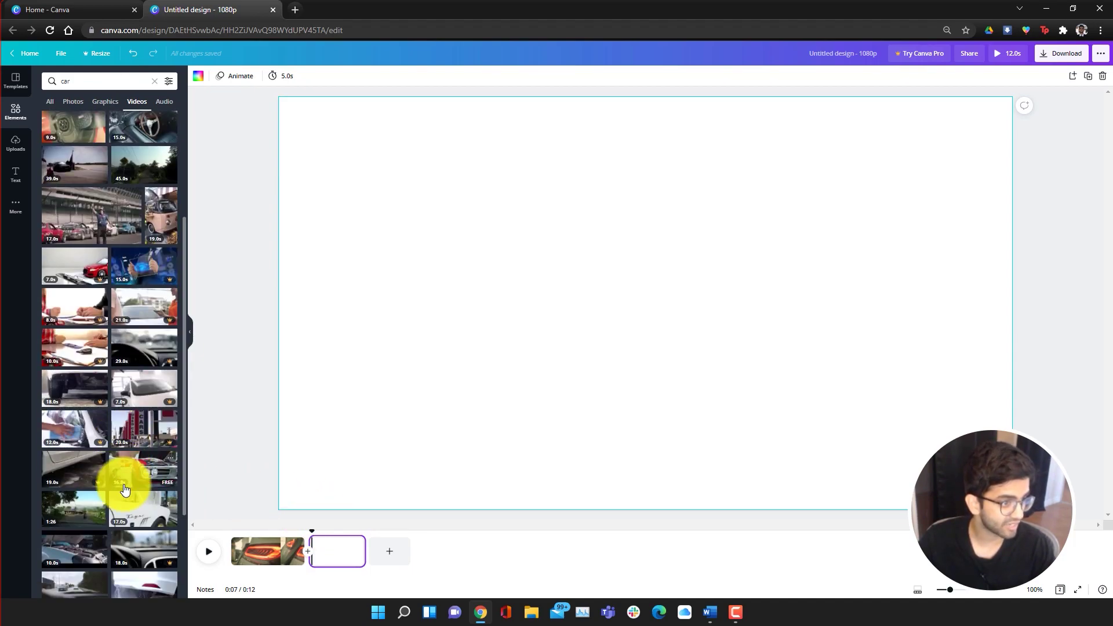
pyautogui.scroll(-2, 127, 483)
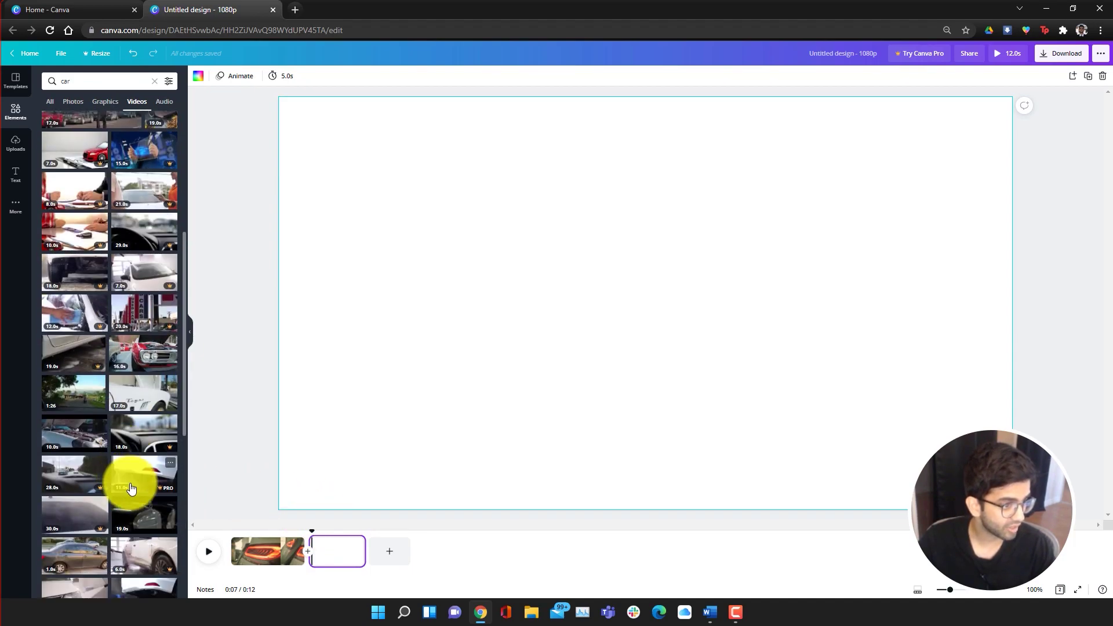
pyautogui.scroll(-2, 144, 485)
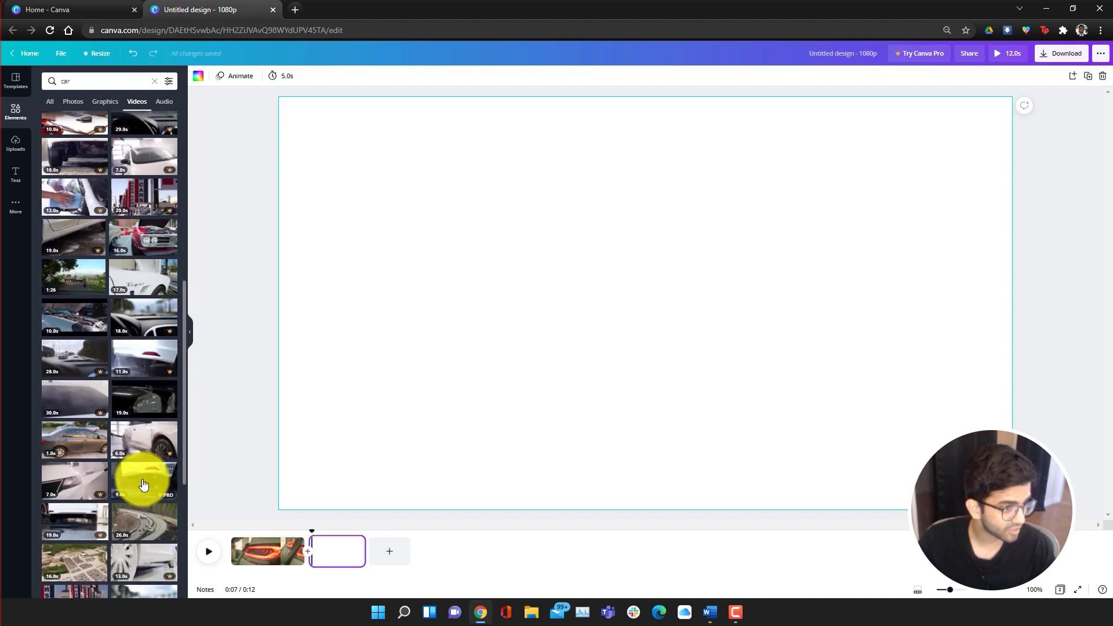
pyautogui.scroll(5, 127, 477)
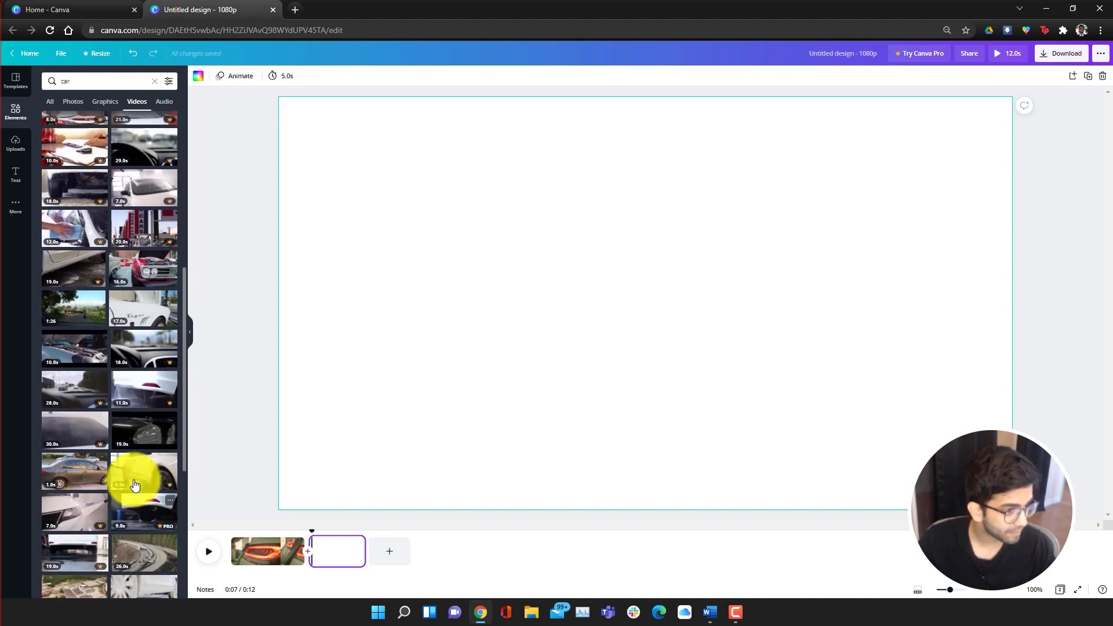
pyautogui.scroll(1, 92, 347)
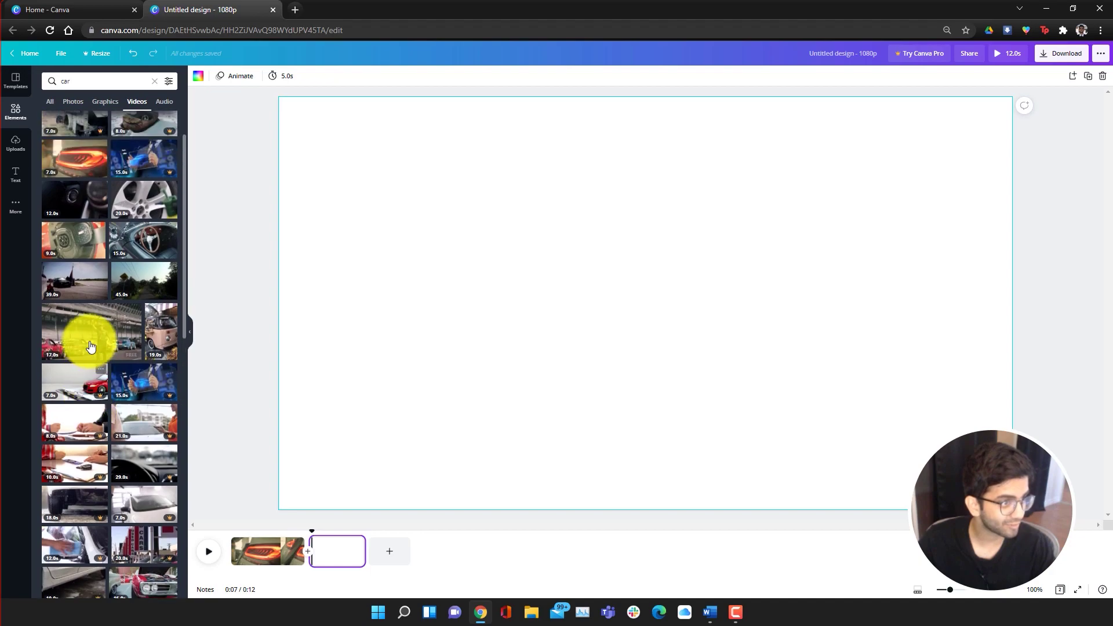
pyautogui.moveTo(84, 345); pyautogui.dragTo(336, 558)
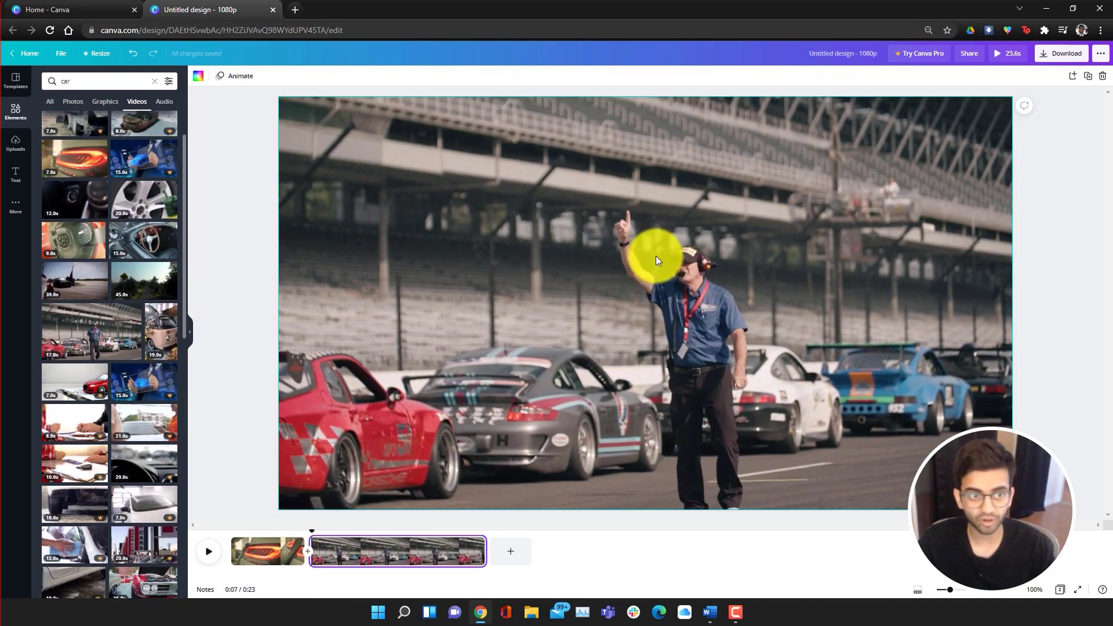
# Step: Preview the video, and move the racetrack page ahead of the tail-light page
pyautogui.click(205, 560)
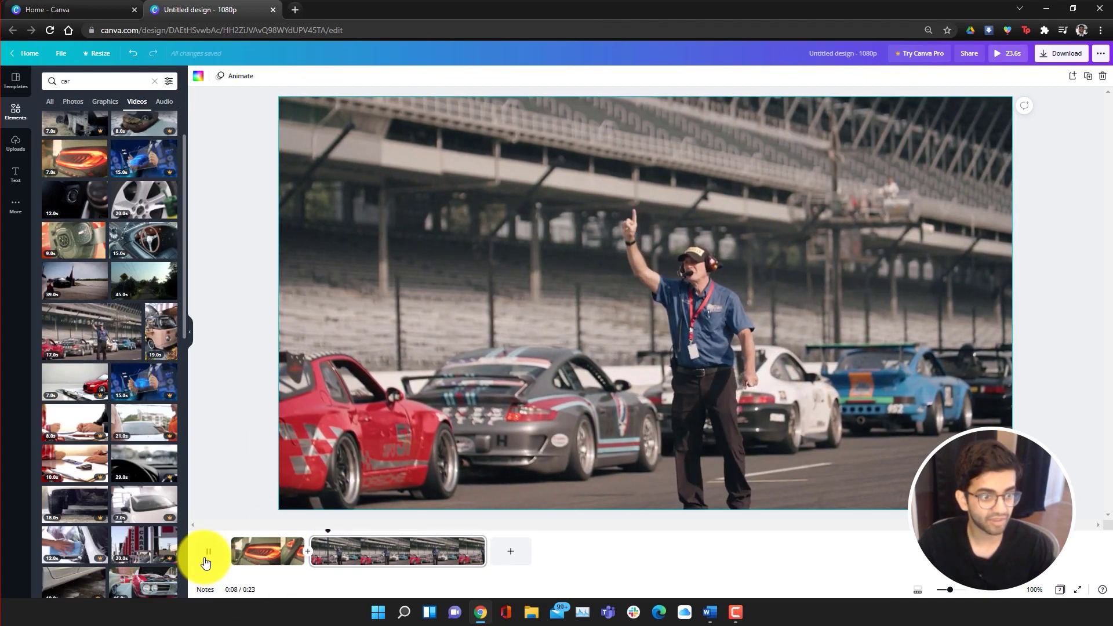
pyautogui.click(206, 560)
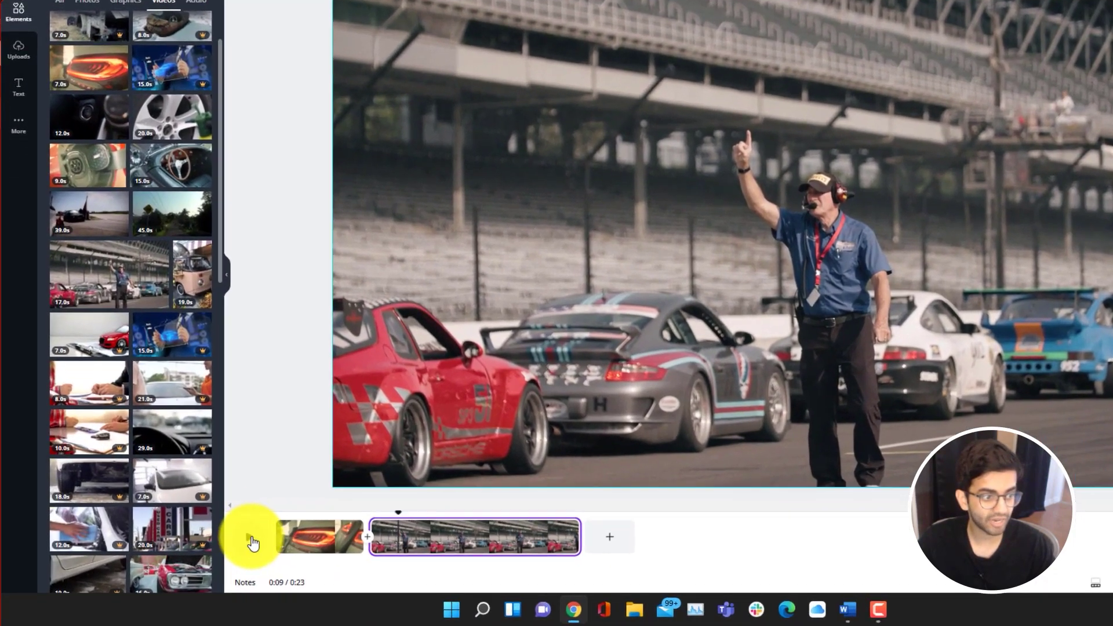
pyautogui.click(212, 545)
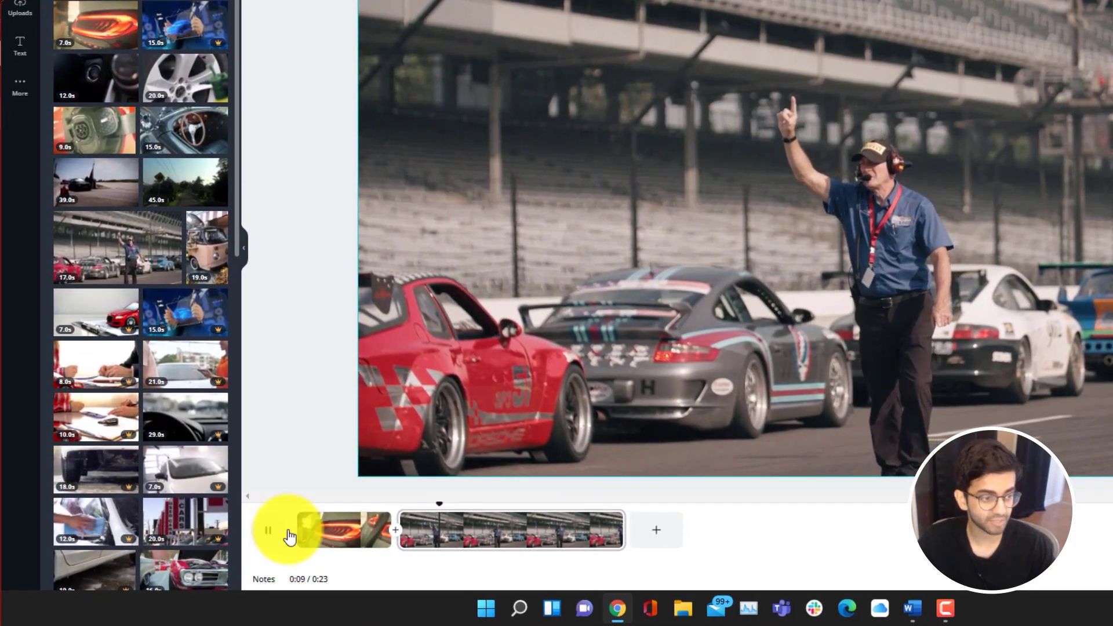
pyautogui.click(270, 531)
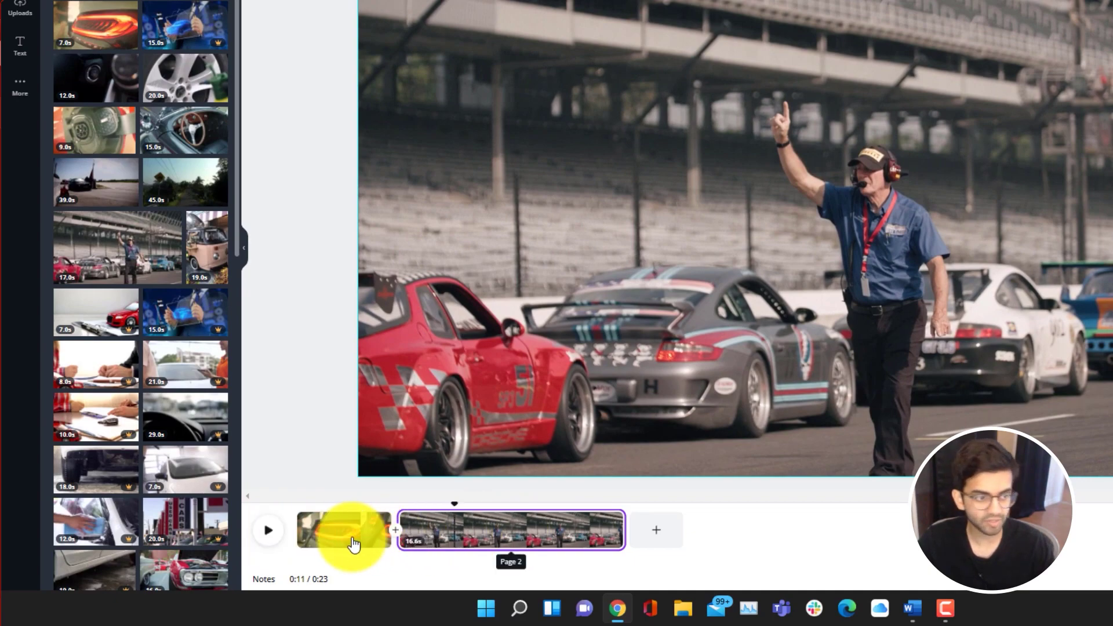
pyautogui.moveTo(348, 534)
pyautogui.mouseDown()
pyautogui.moveTo(518, 536)
pyautogui.moveTo(487, 551)
pyautogui.moveTo(340, 542)
pyautogui.moveTo(353, 544)
pyautogui.mouseUp()
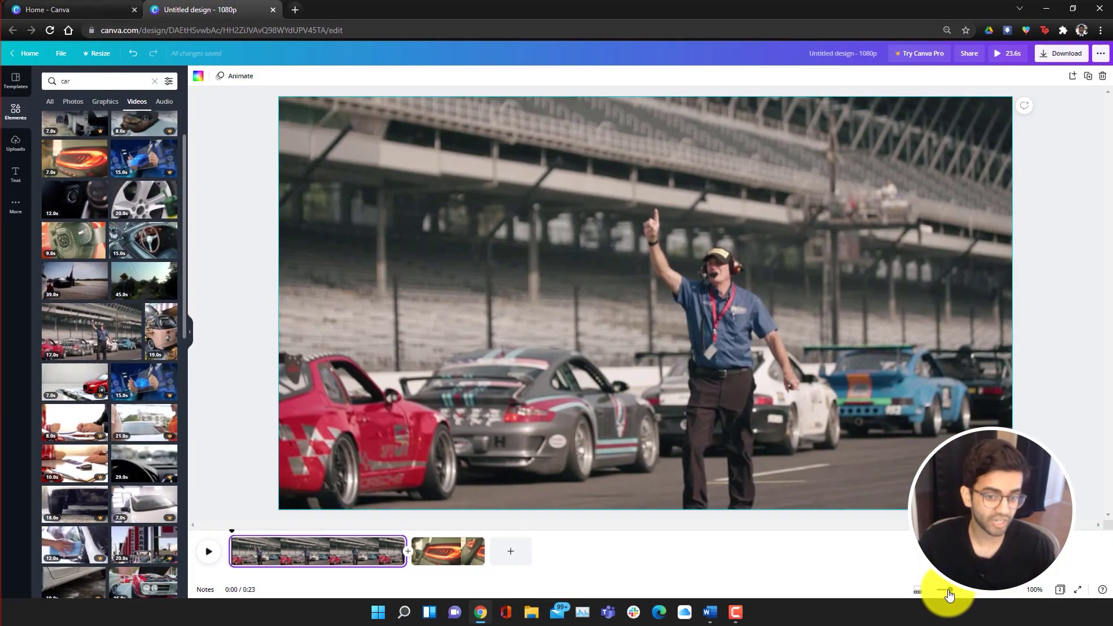
# Step: Try the timeline zoom, view the pages in the grid overview, and look through the uploaded images
pyautogui.moveTo(951, 594)
pyautogui.mouseDown()
pyautogui.moveTo(971, 596)
pyautogui.moveTo(943, 590)
pyautogui.mouseUp()
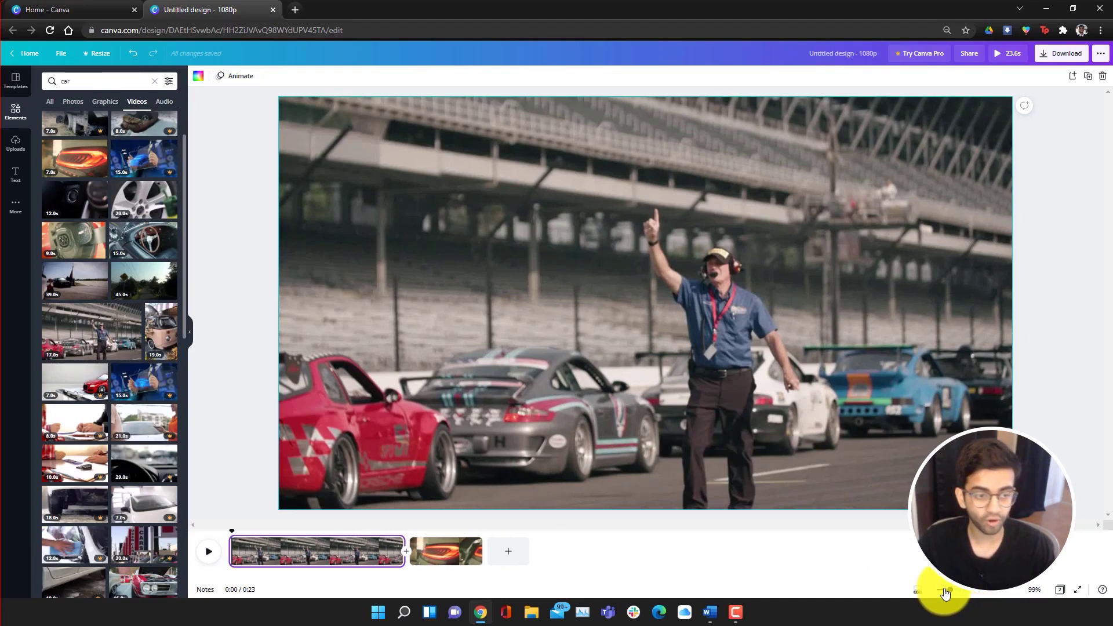
pyautogui.click(1062, 591)
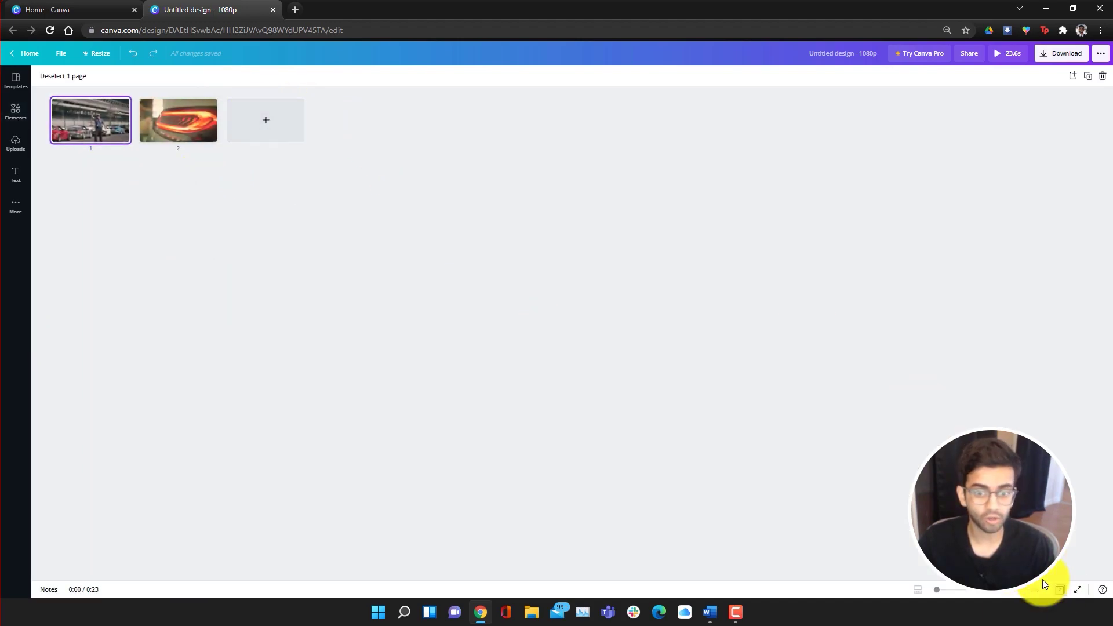
pyautogui.click(1061, 591)
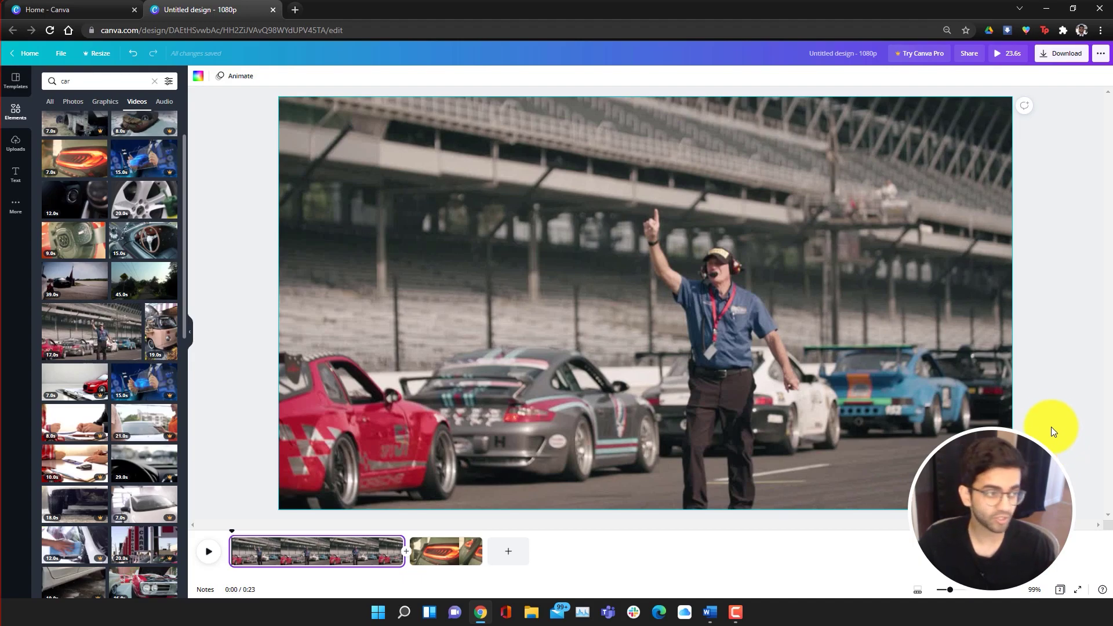
pyautogui.click(16, 142)
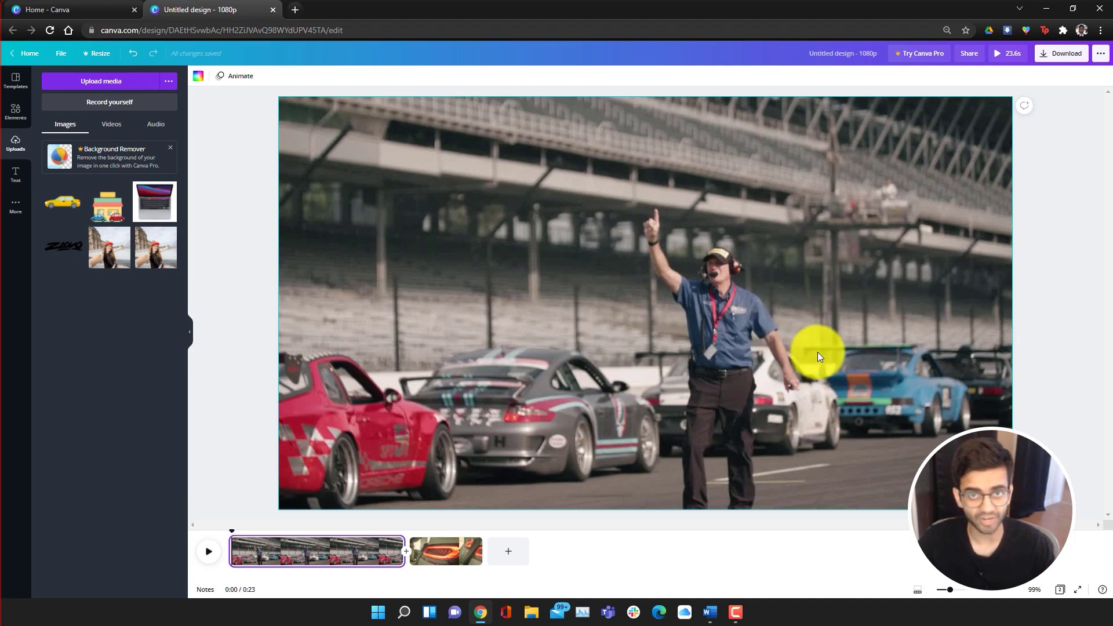
# Step: Trim the start of the racetrack page so that it lasts 9.5 seconds
pyautogui.click(1087, 408)
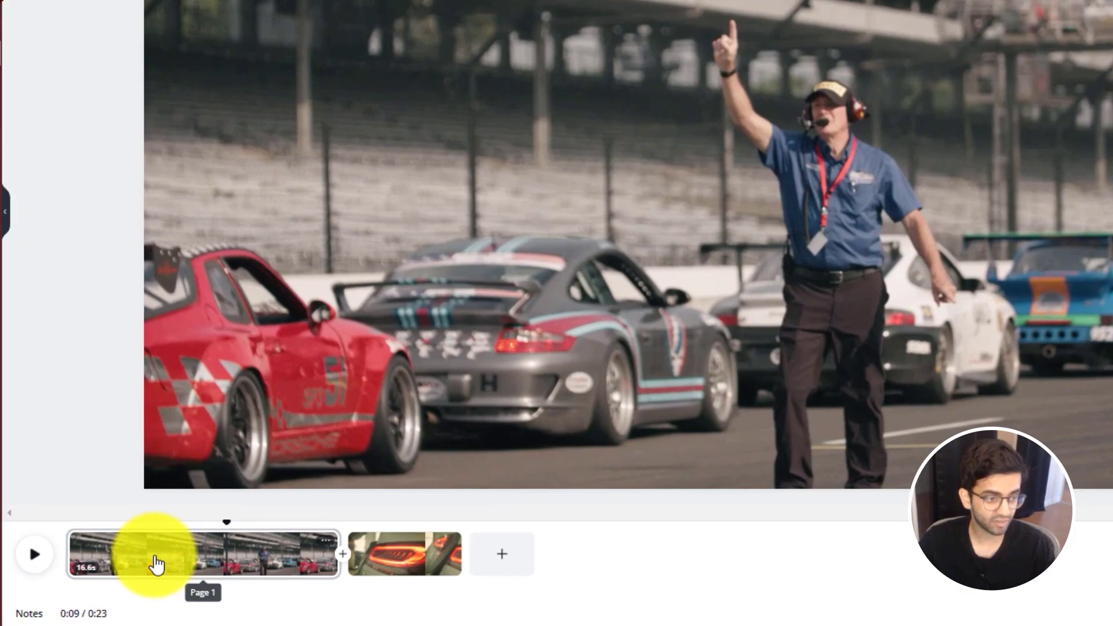
pyautogui.click(263, 556)
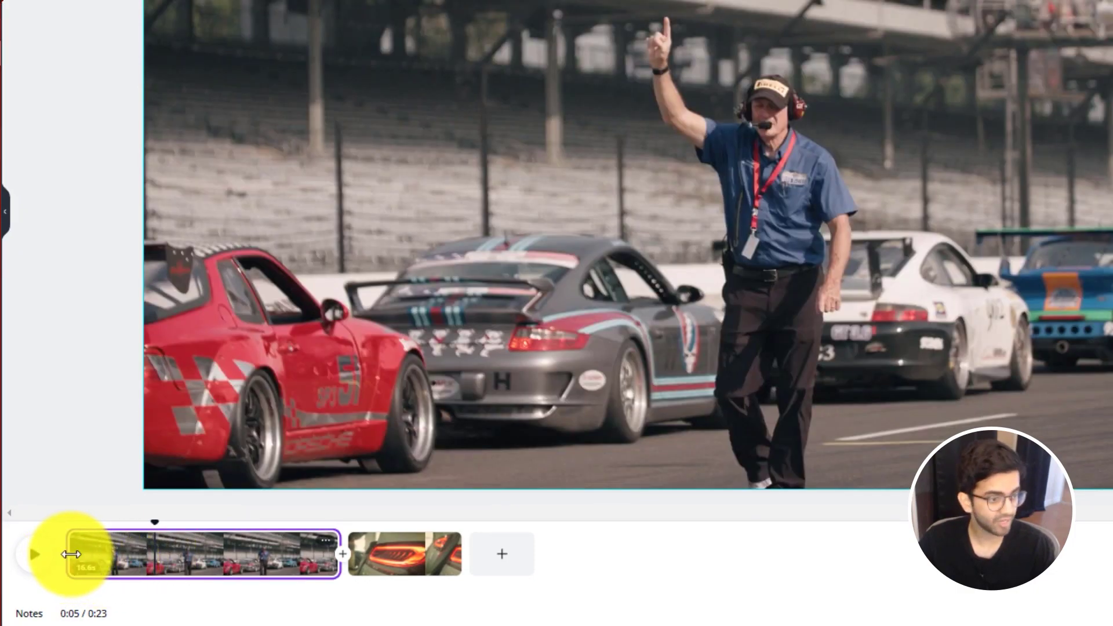
pyautogui.moveTo(79, 555); pyautogui.dragTo(180, 559)
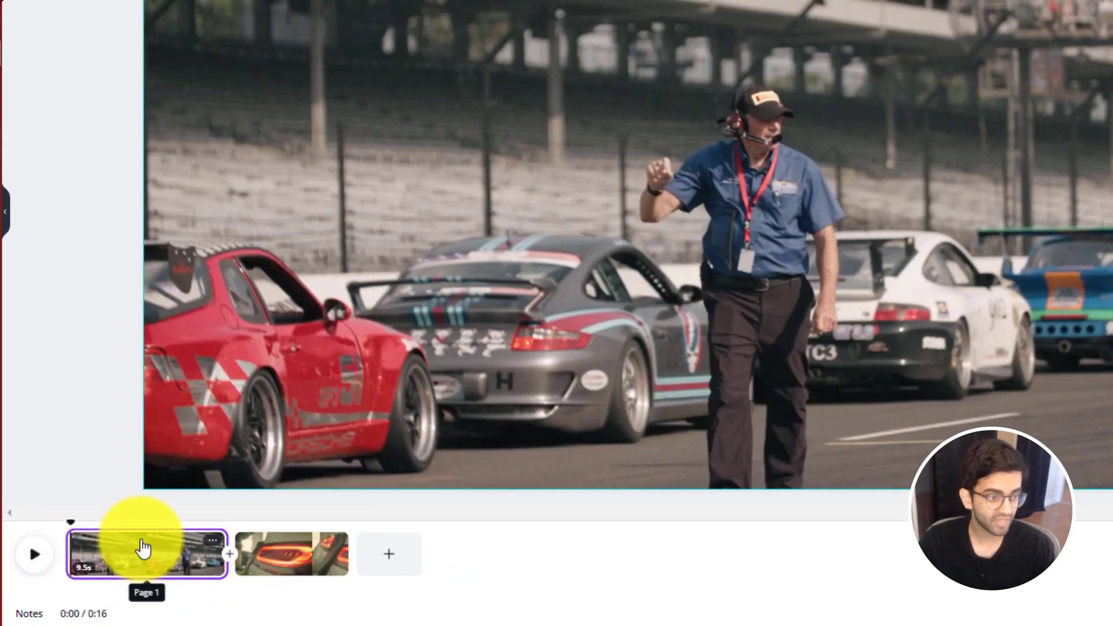
# Step: Split the racetrack page 6.8 seconds in and delete the short second part
pyautogui.click(179, 552)
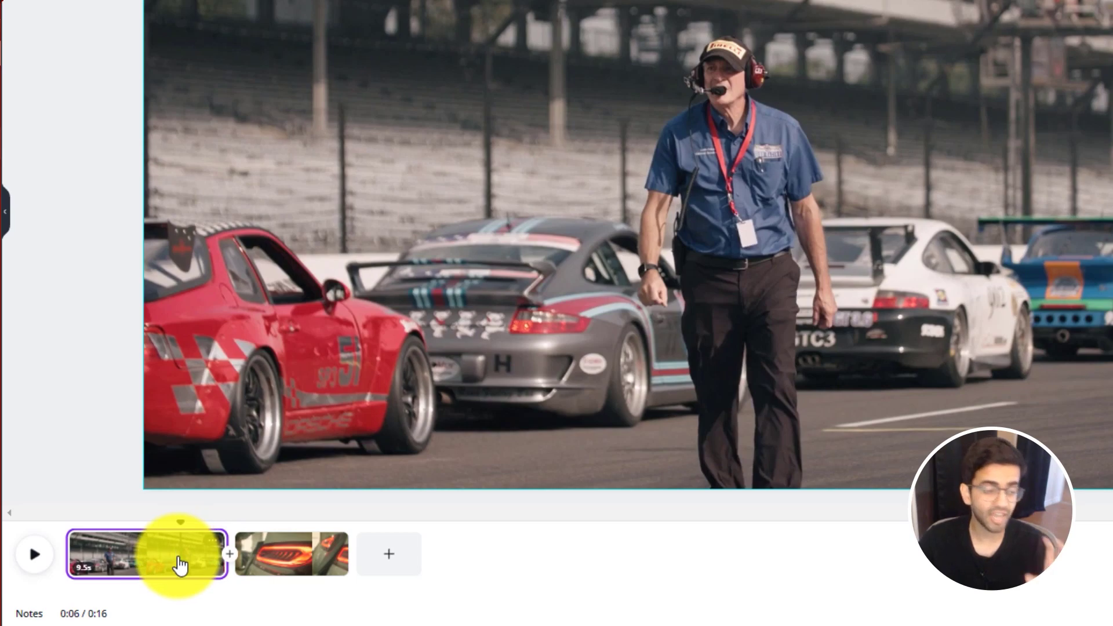
pyautogui.rightClick(181, 561)
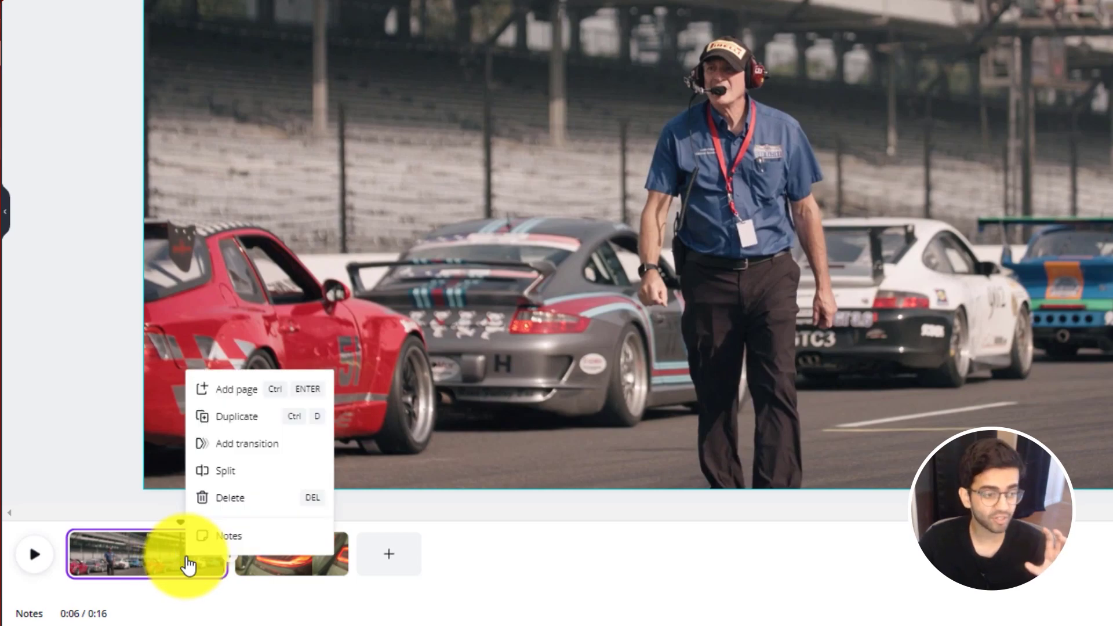
pyautogui.click(235, 471)
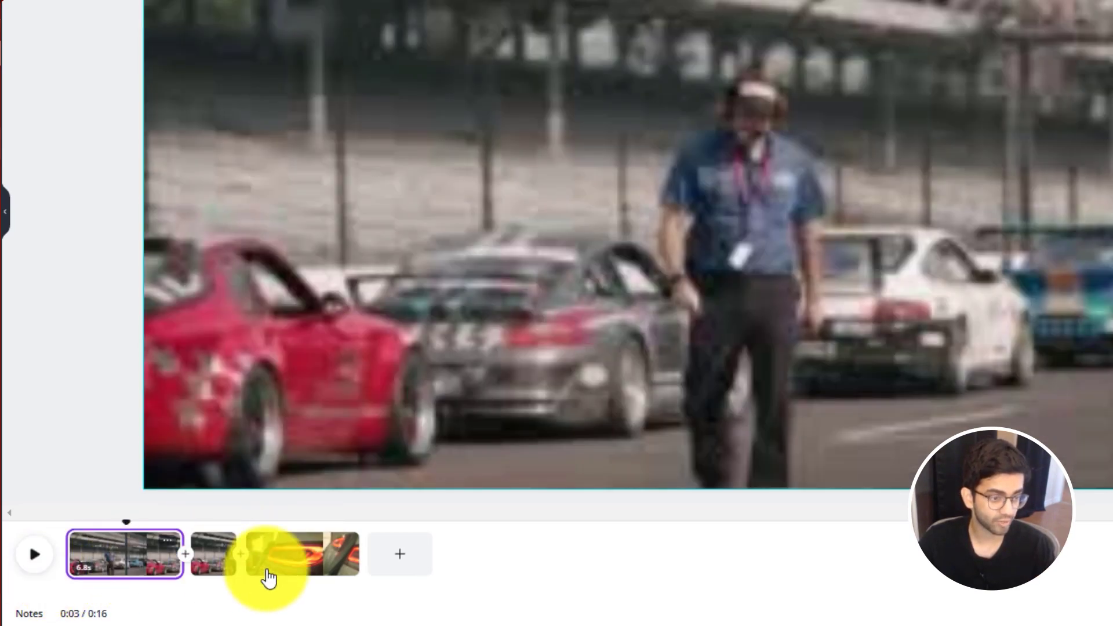
pyautogui.click(268, 567)
pyautogui.click(207, 567)
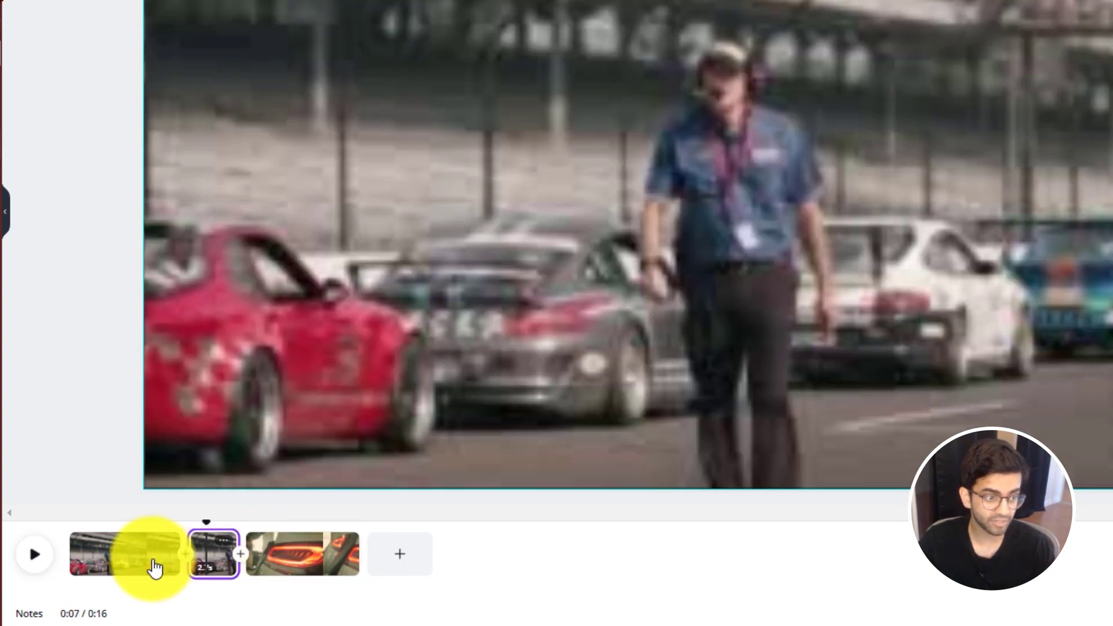
pyautogui.press('Delete')
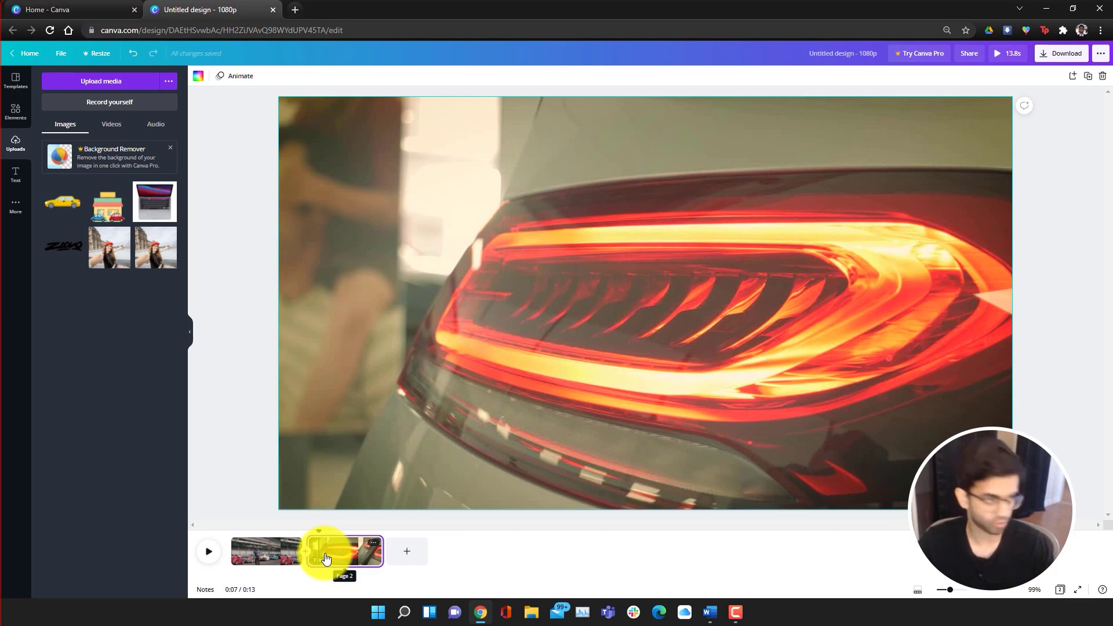
# Step: Add a Dissolve transition between the racetrack and tail-light pages, and play the video to check it
pyautogui.click(269, 562)
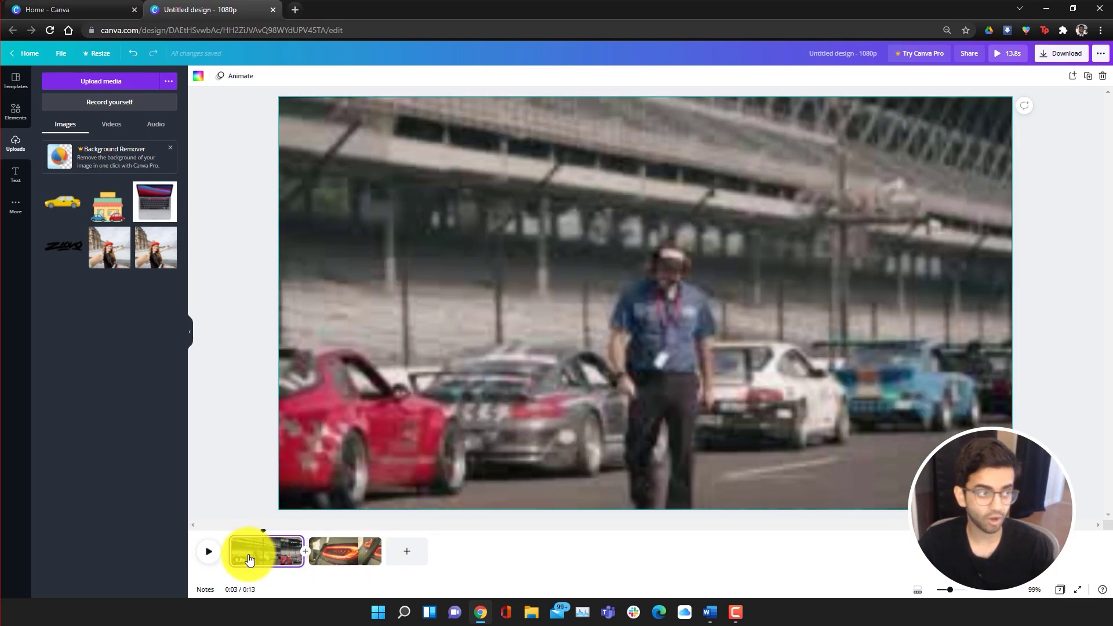
pyautogui.rightClick(259, 561)
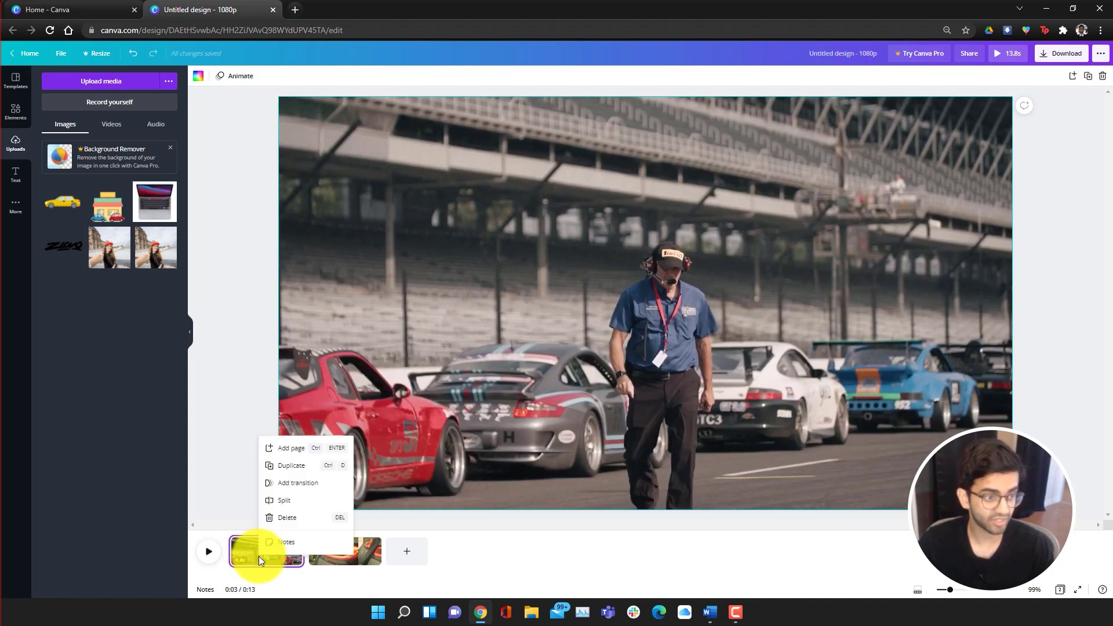
pyautogui.click(296, 483)
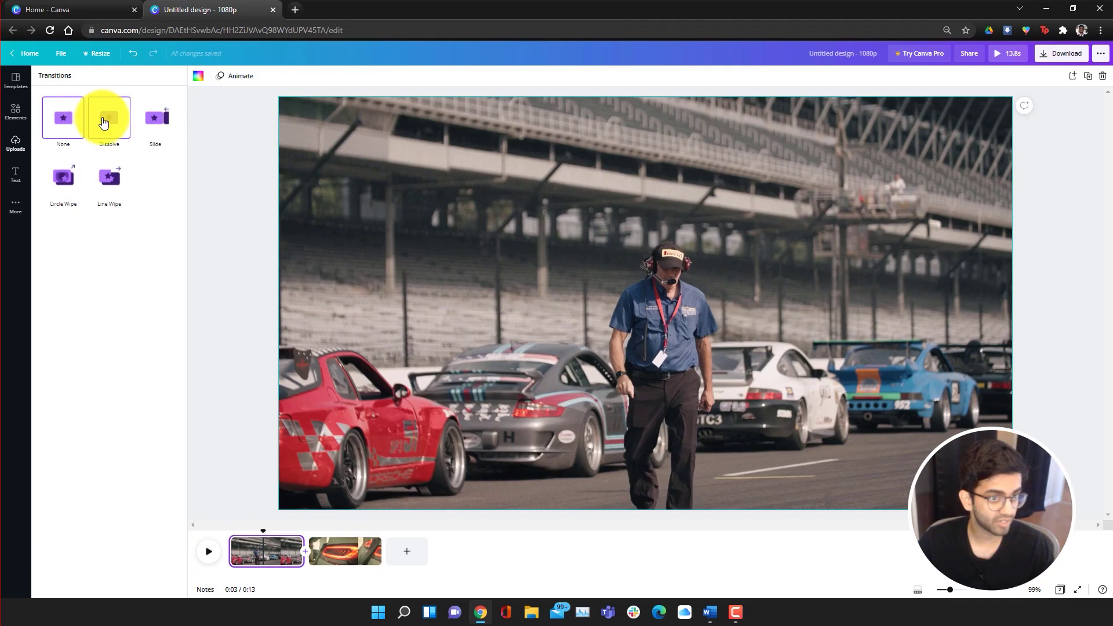
pyautogui.click(104, 122)
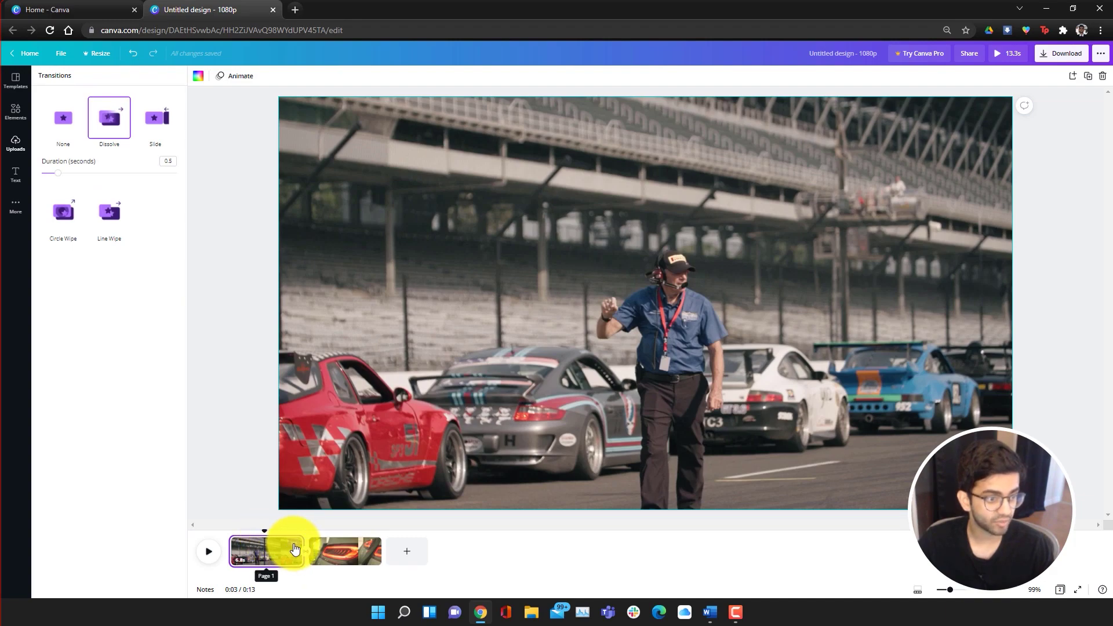
pyautogui.click(209, 552)
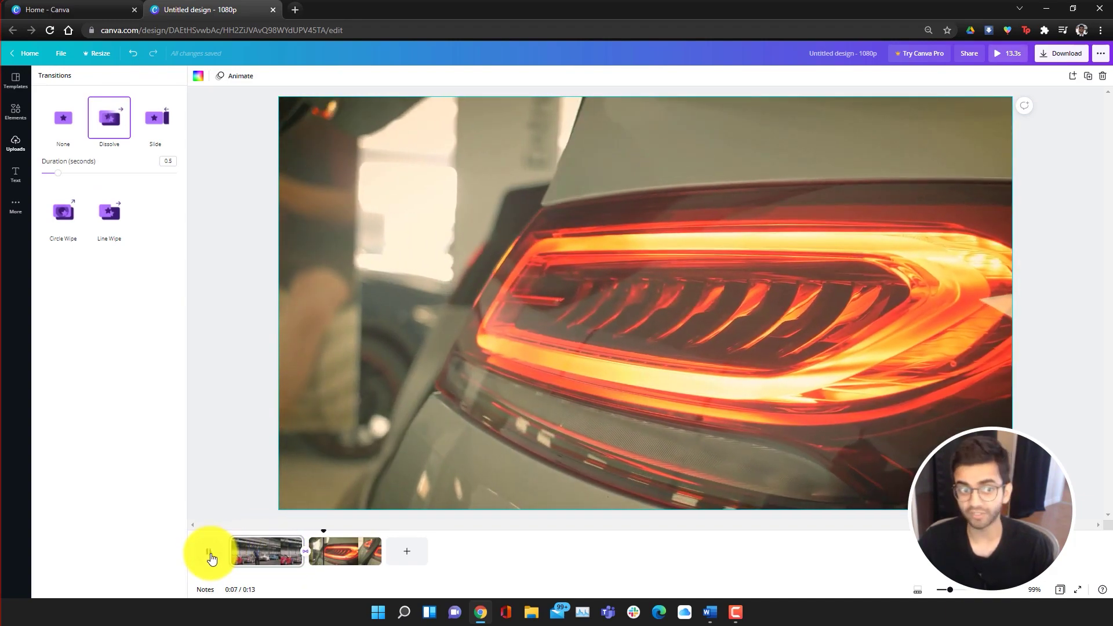
pyautogui.click(211, 556)
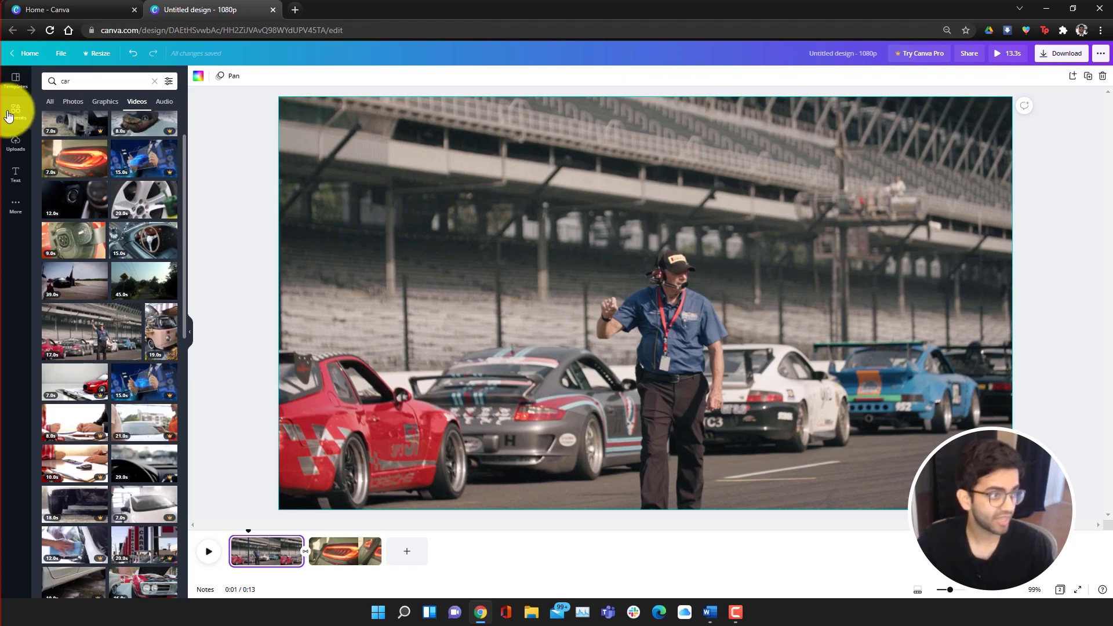
# Step: Search the text styles for "cursive" and look through the designs
pyautogui.click(16, 181)
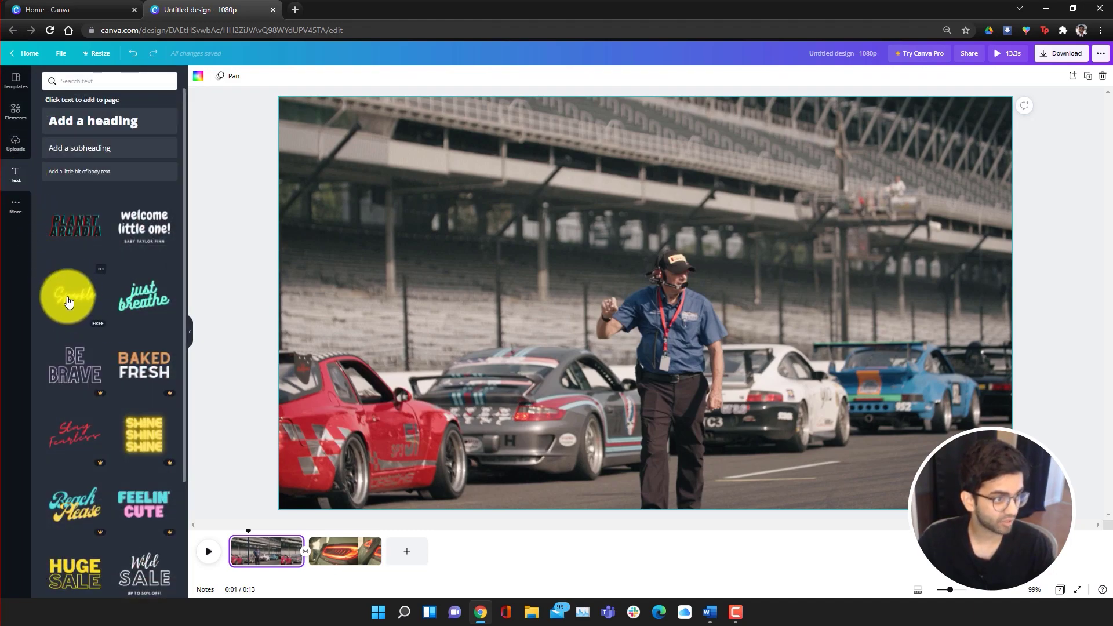
pyautogui.click(90, 80)
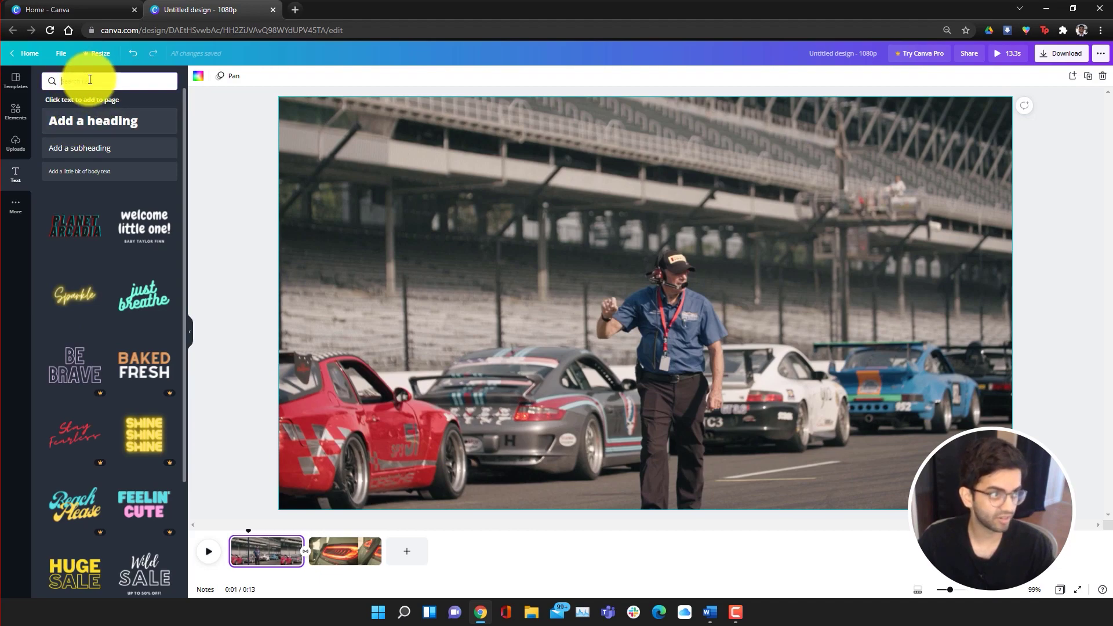
pyautogui.write('cursive')
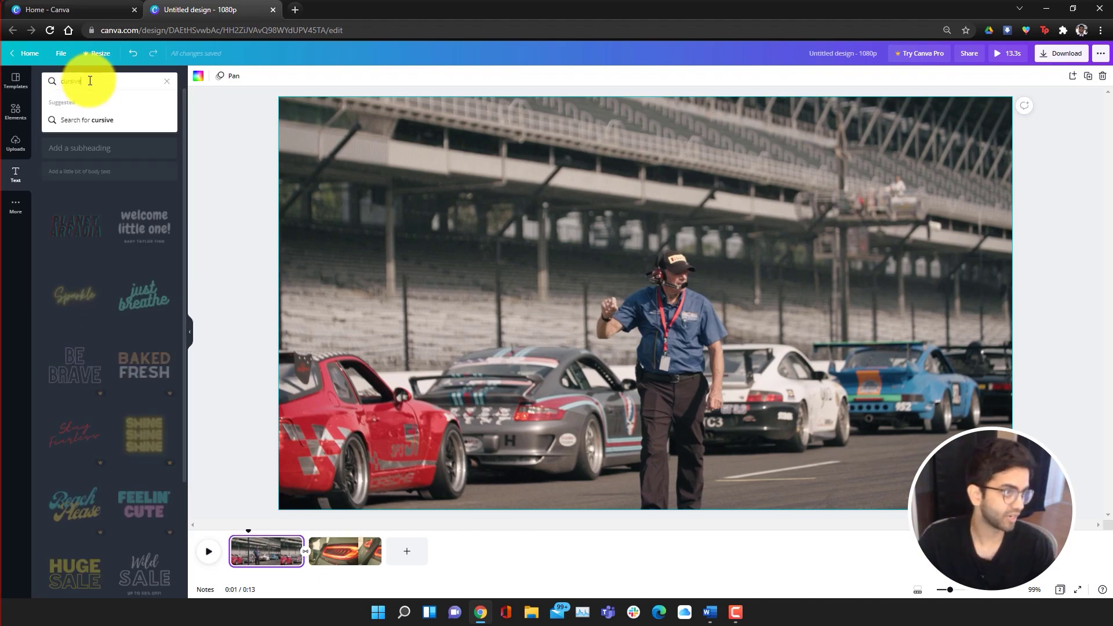
pyautogui.press('Return')
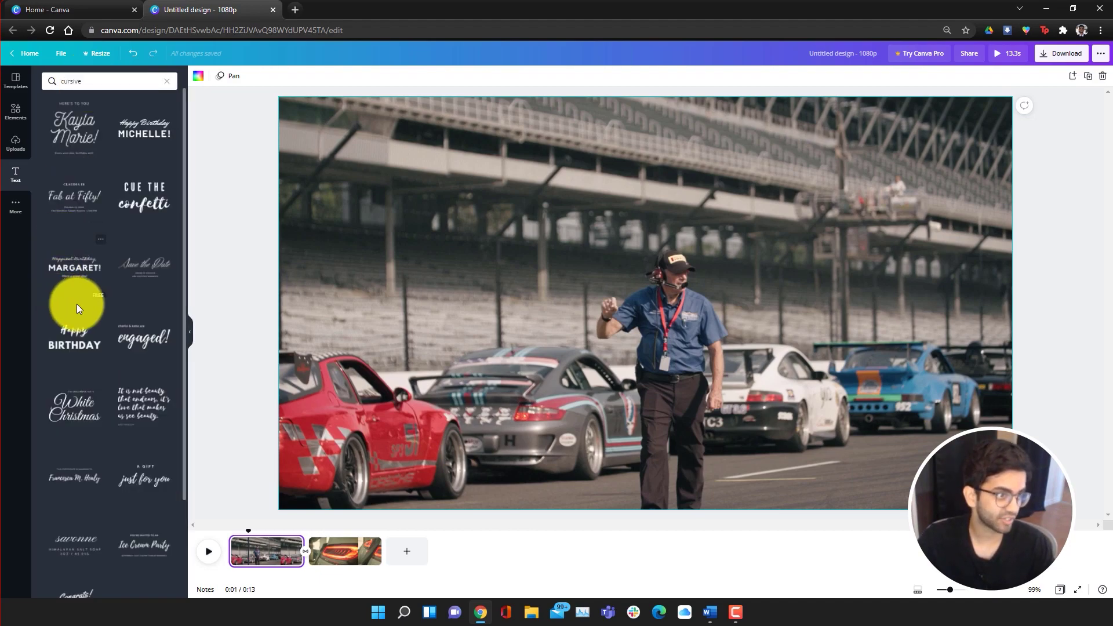
# Step: Search the text styles for "sparkle" and add the neon Sparkle text to the racetrack page
pyautogui.click(68, 76)
pyautogui.doubleClick(92, 82)
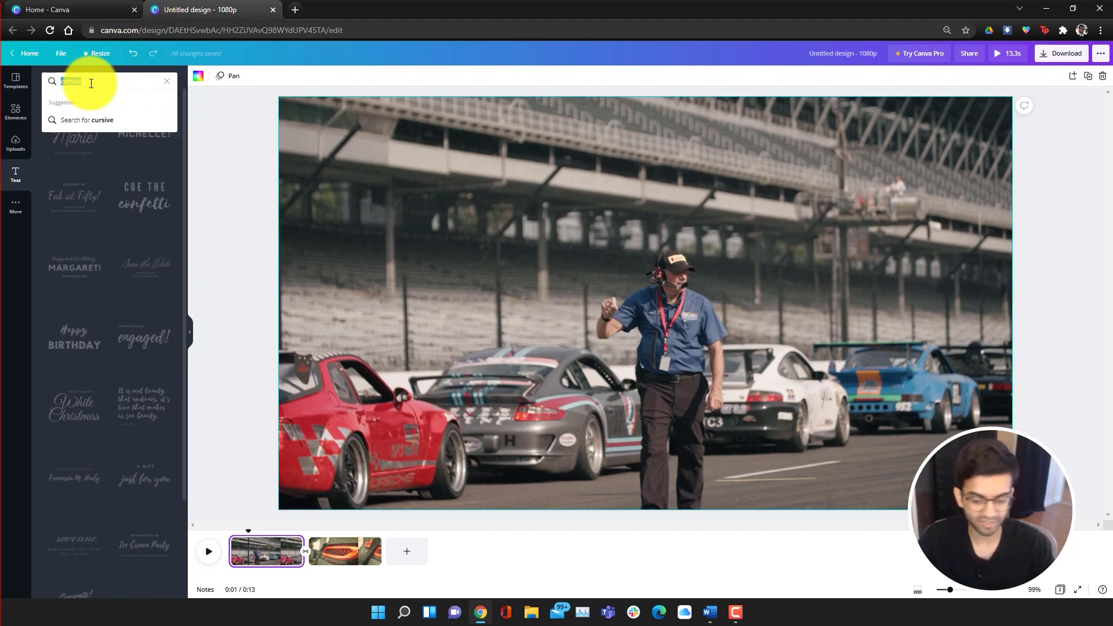
pyautogui.write('sparkle')
pyautogui.press('Return')
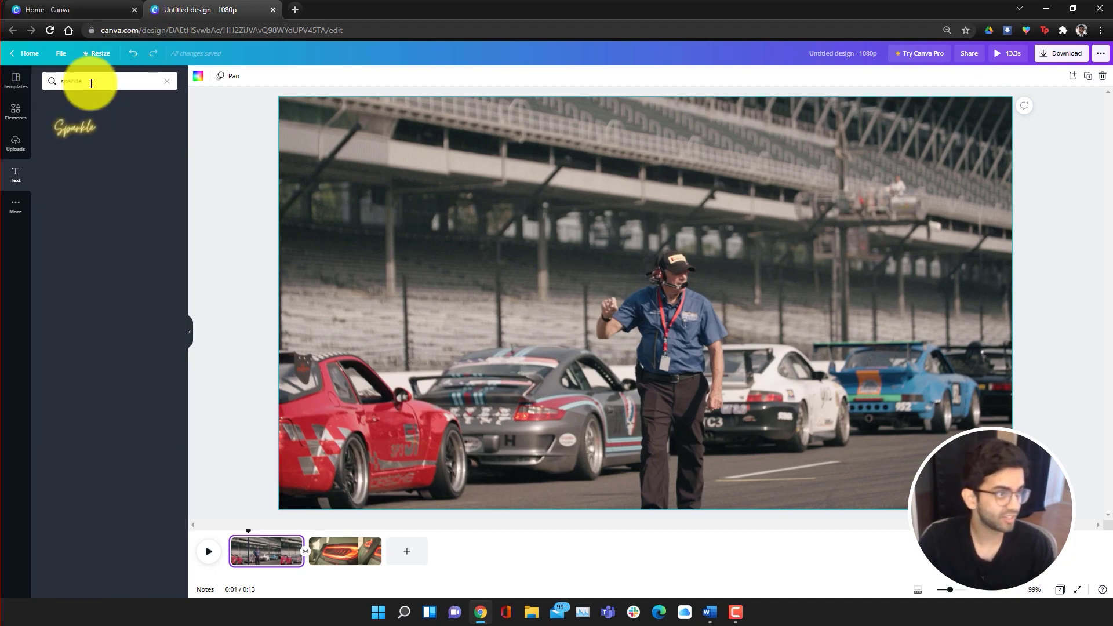
pyautogui.click(69, 131)
pyautogui.moveTo(403, 158); pyautogui.dragTo(429, 192)
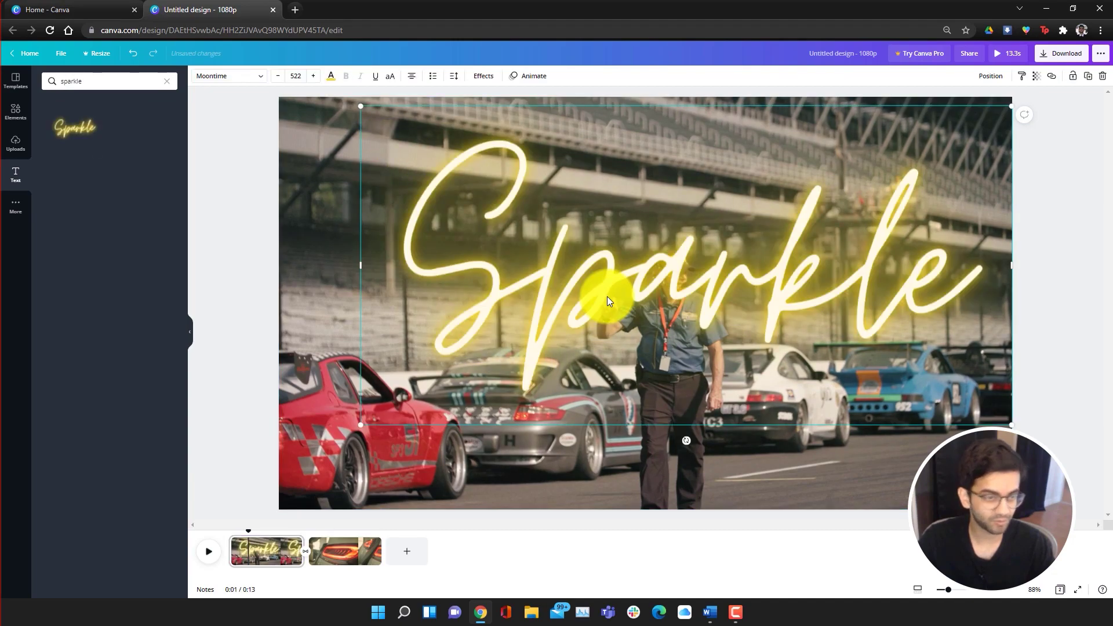
# Step: Set the font size of the Sparkle text to 200
pyautogui.doubleClick(531, 279)
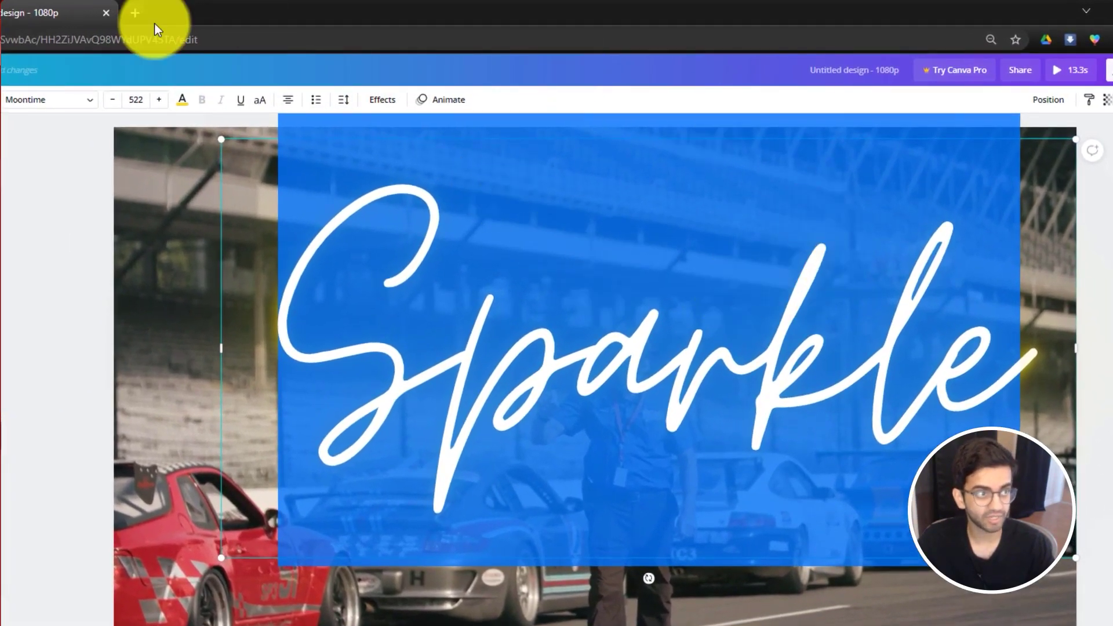
pyautogui.click(129, 97)
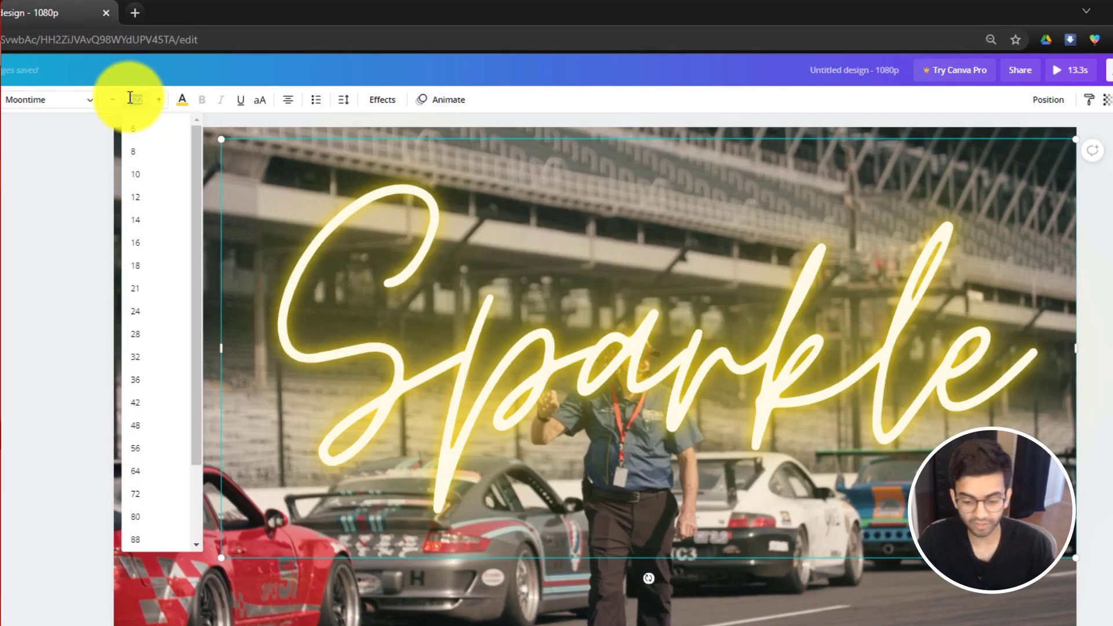
pyautogui.write('200')
pyautogui.press('Return')
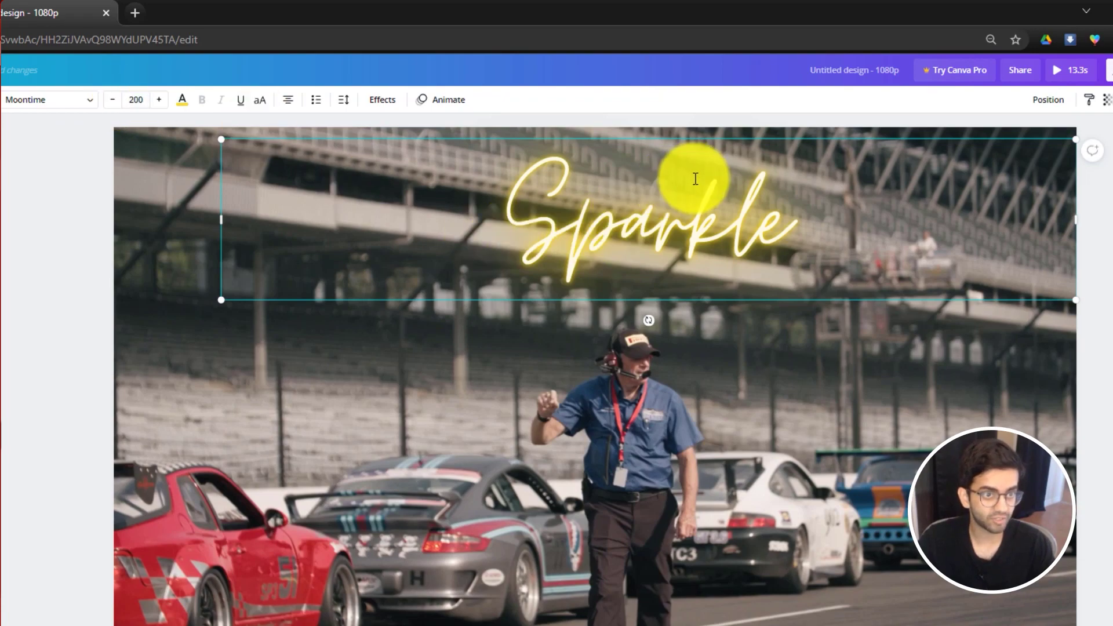
# Step: Replace the Sparkle wording with a white "Race #1" and centre the title near the upper edge of the page
pyautogui.doubleClick(698, 231)
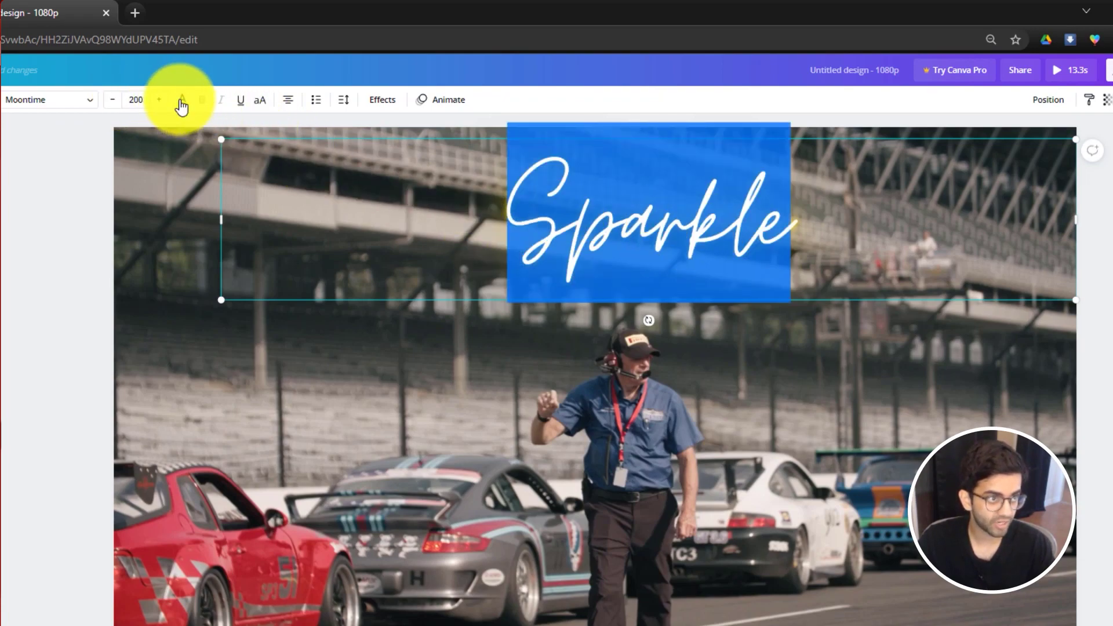
pyautogui.moveTo(534, 211); pyautogui.dragTo(794, 229)
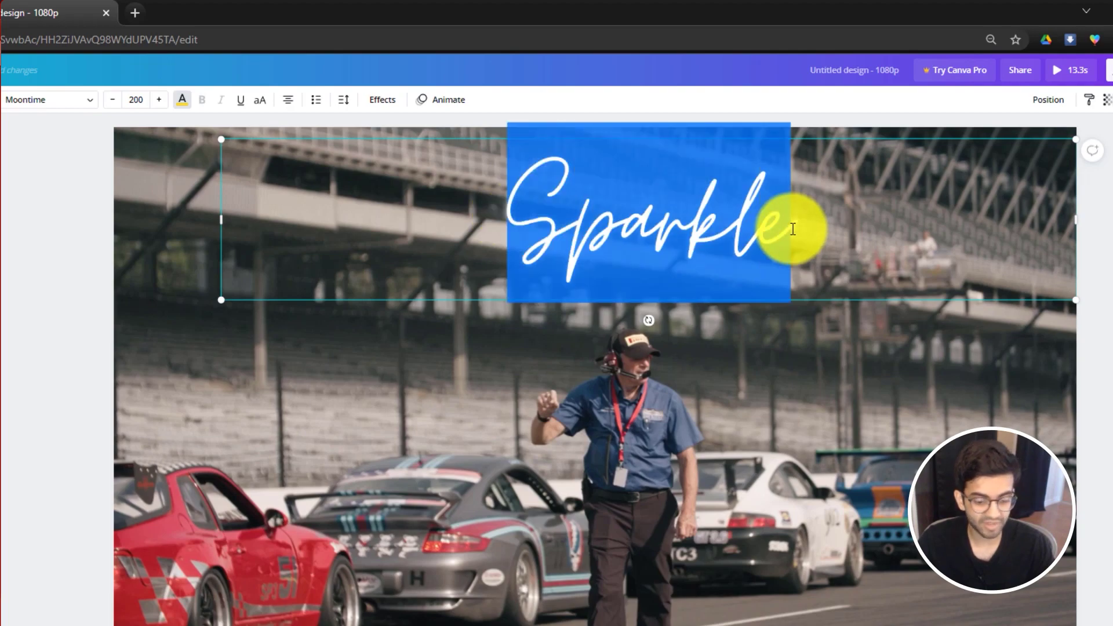
pyautogui.write('Race')
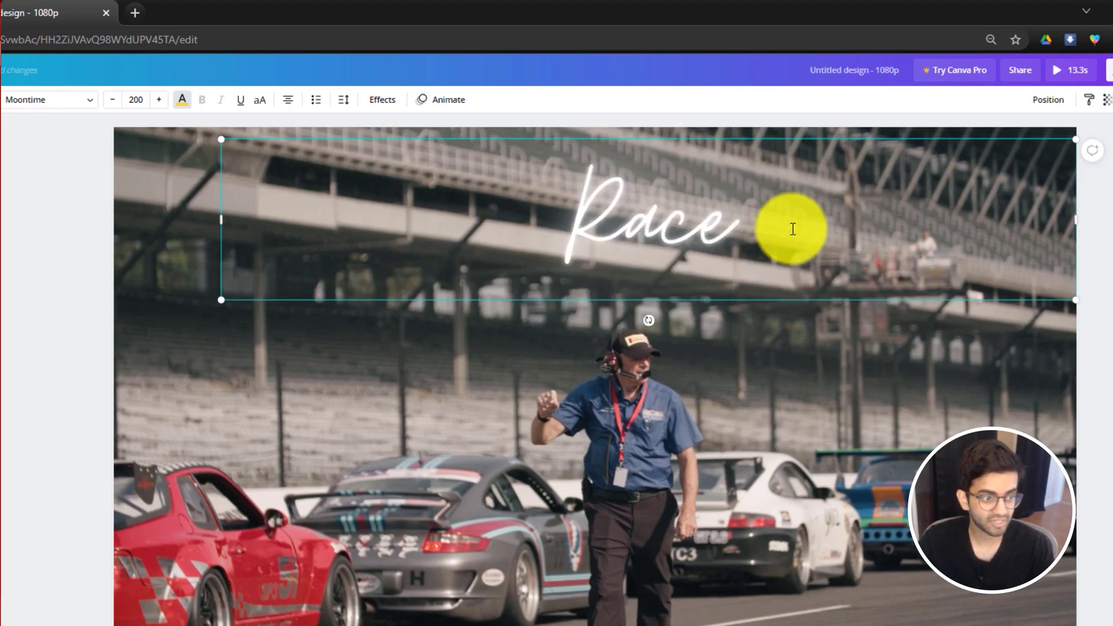
pyautogui.write(' #1')
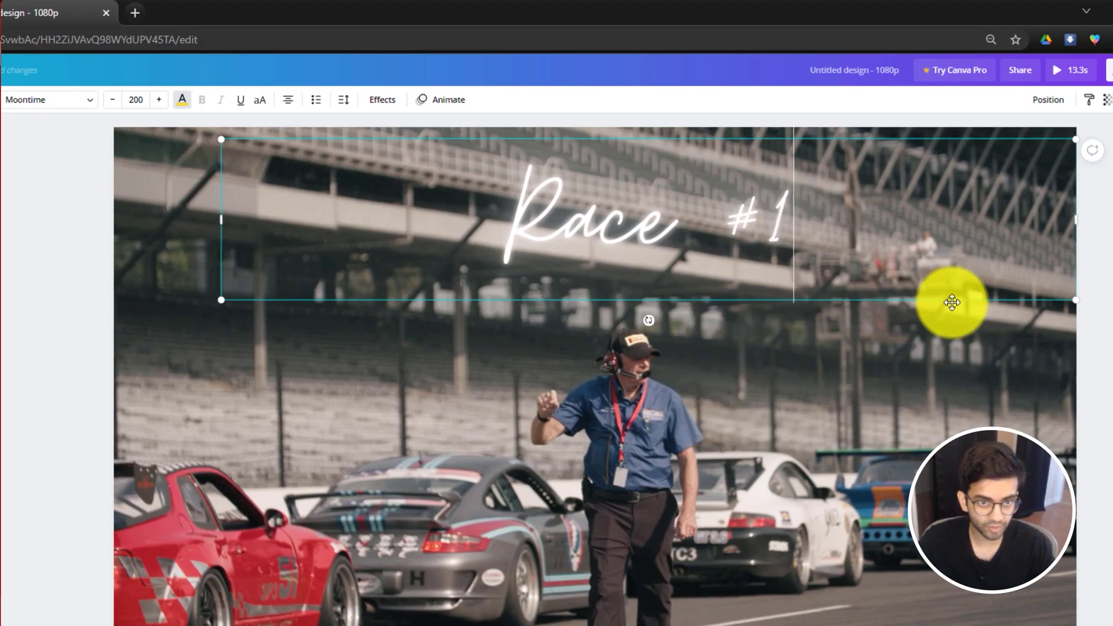
pyautogui.moveTo(952, 303); pyautogui.dragTo(899, 311)
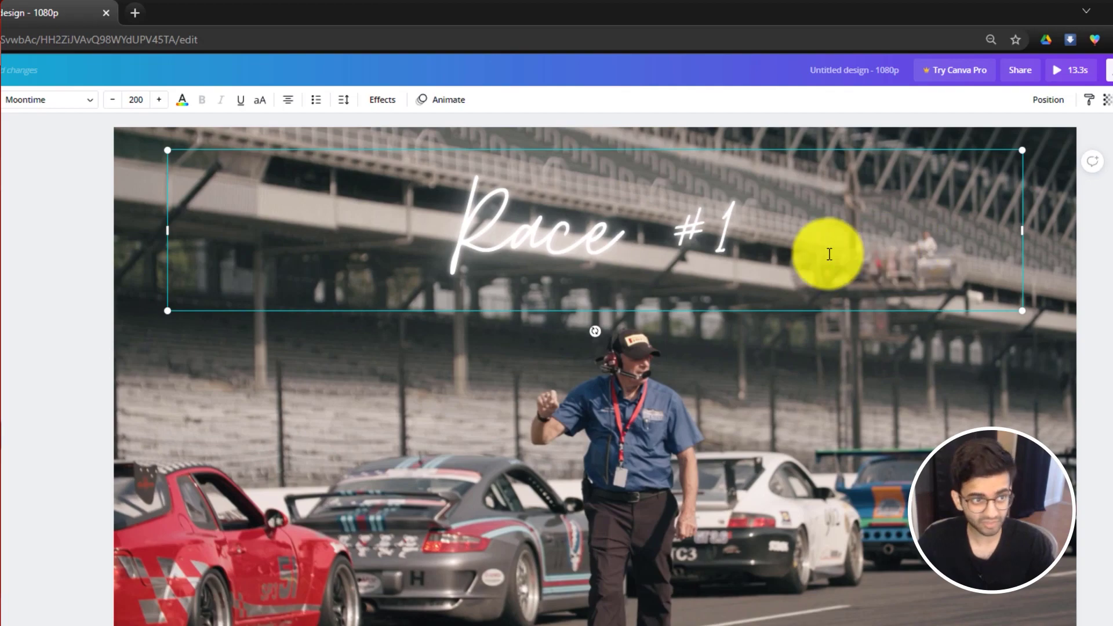
# Step: View the text effects available for the Race #1 title, leaving its style as it is
pyautogui.moveTo(789, 248); pyautogui.dragTo(460, 242)
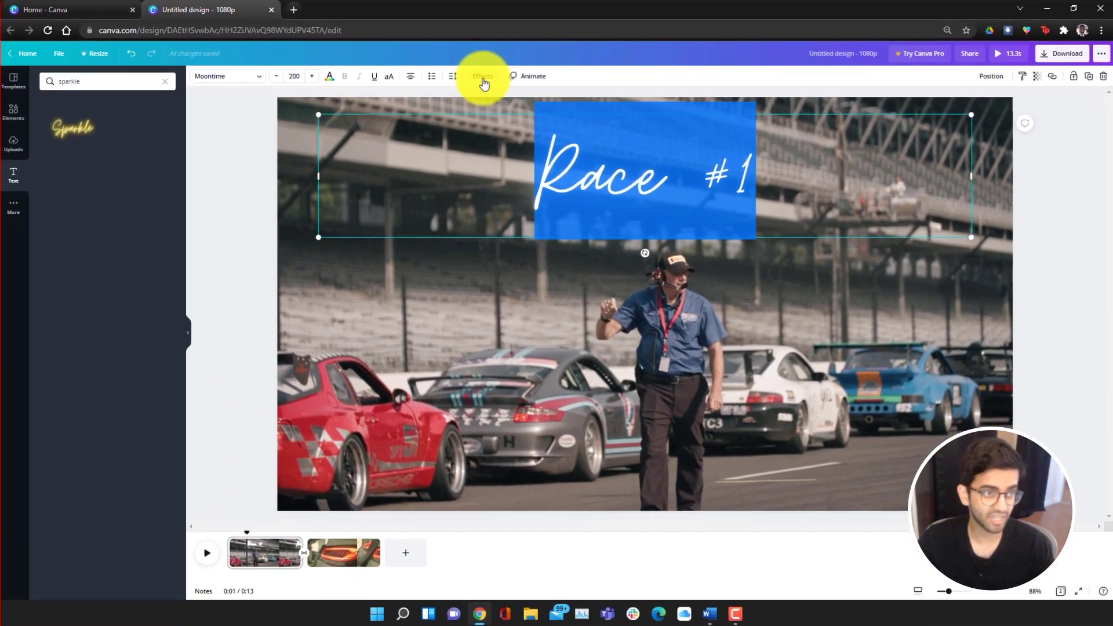
pyautogui.click(417, 93)
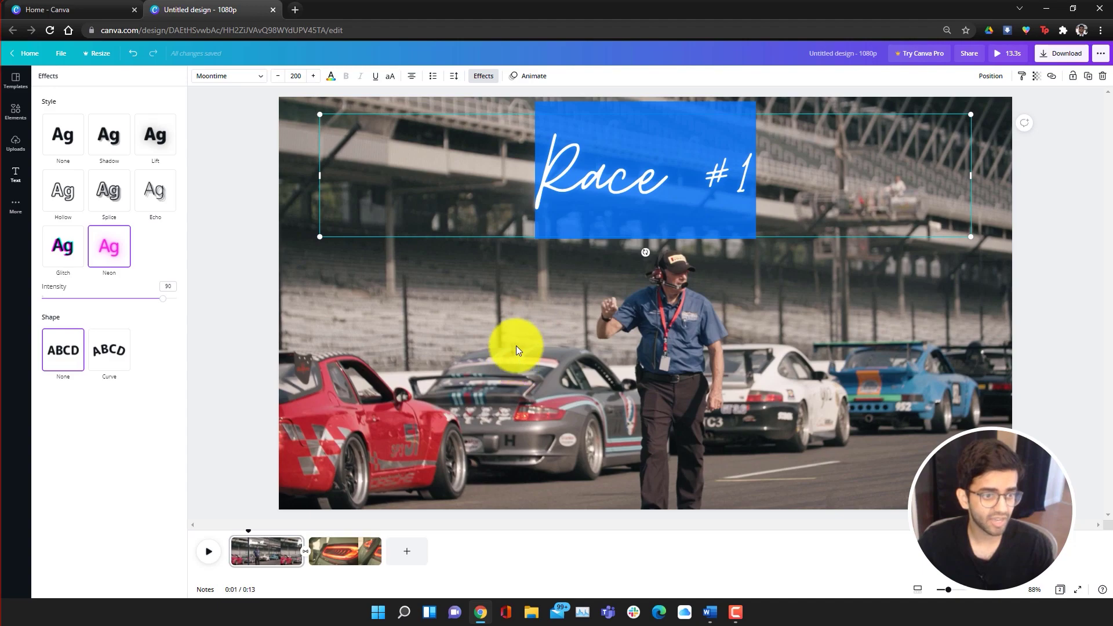
pyautogui.press('Escape')
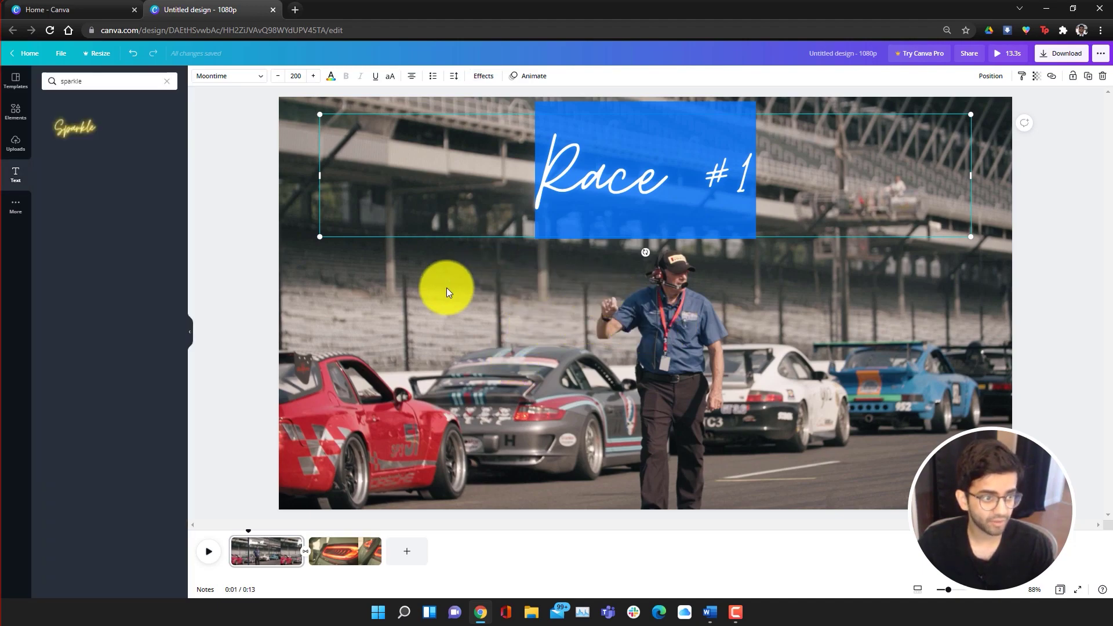
pyautogui.click(447, 288)
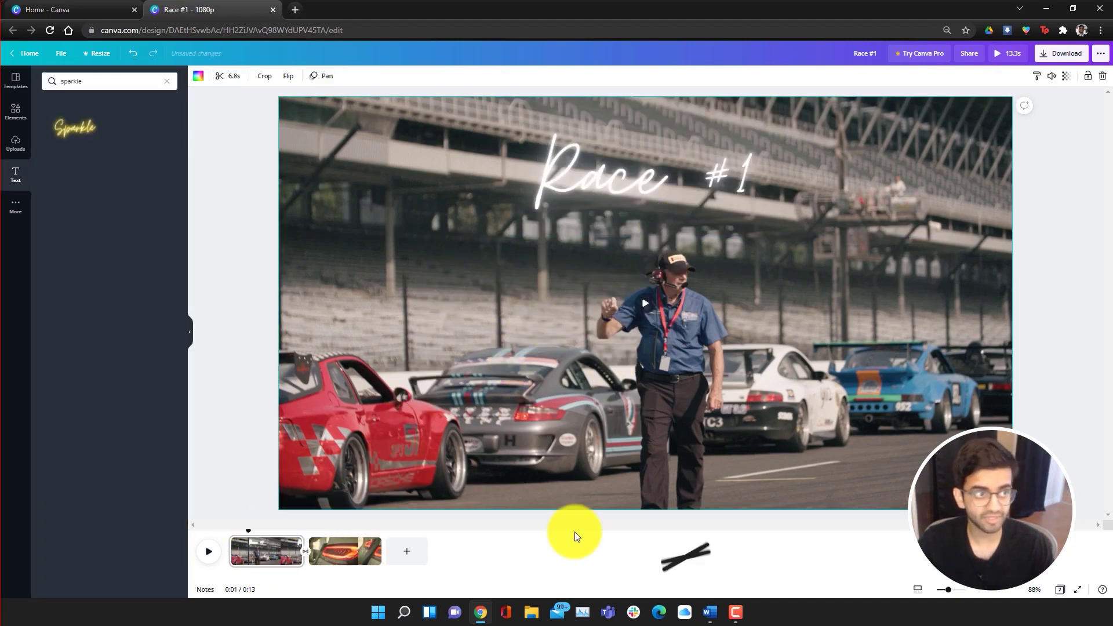
# Step: Apply the Typewriter animation to the Race #1 title and play the racetrack page to check it
pyautogui.click(669, 180)
pyautogui.rightClick(669, 180)
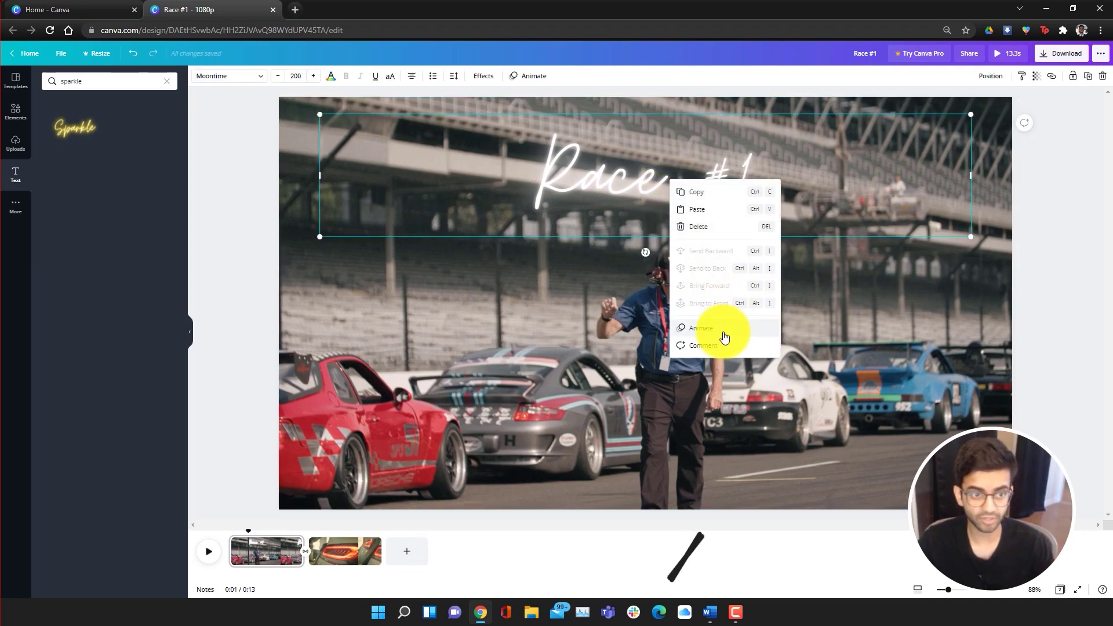
pyautogui.click(794, 335)
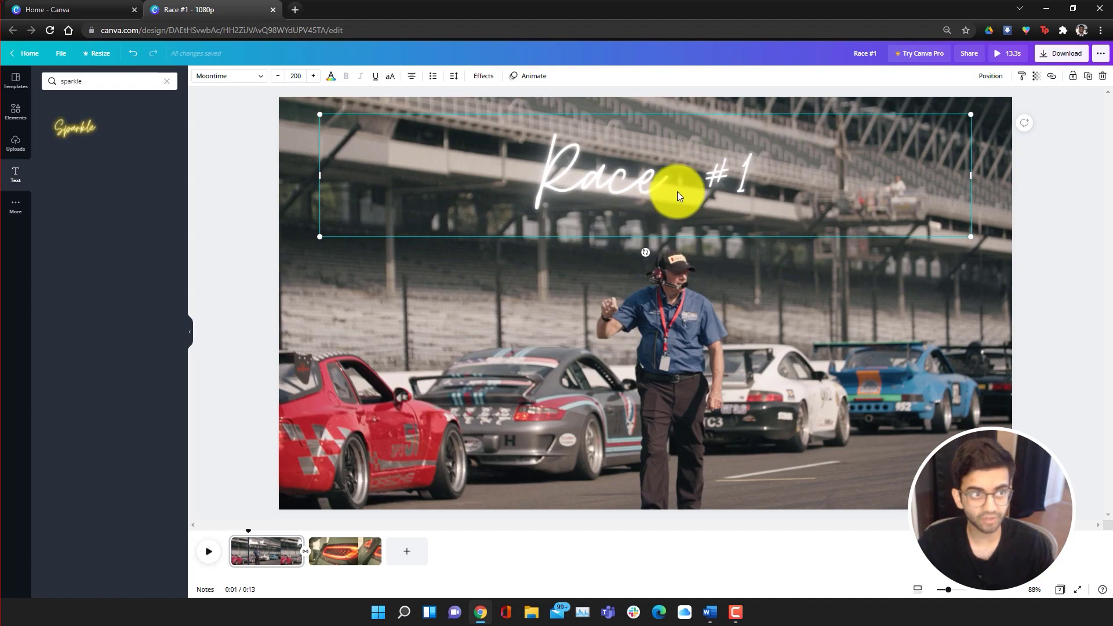
pyautogui.click(537, 84)
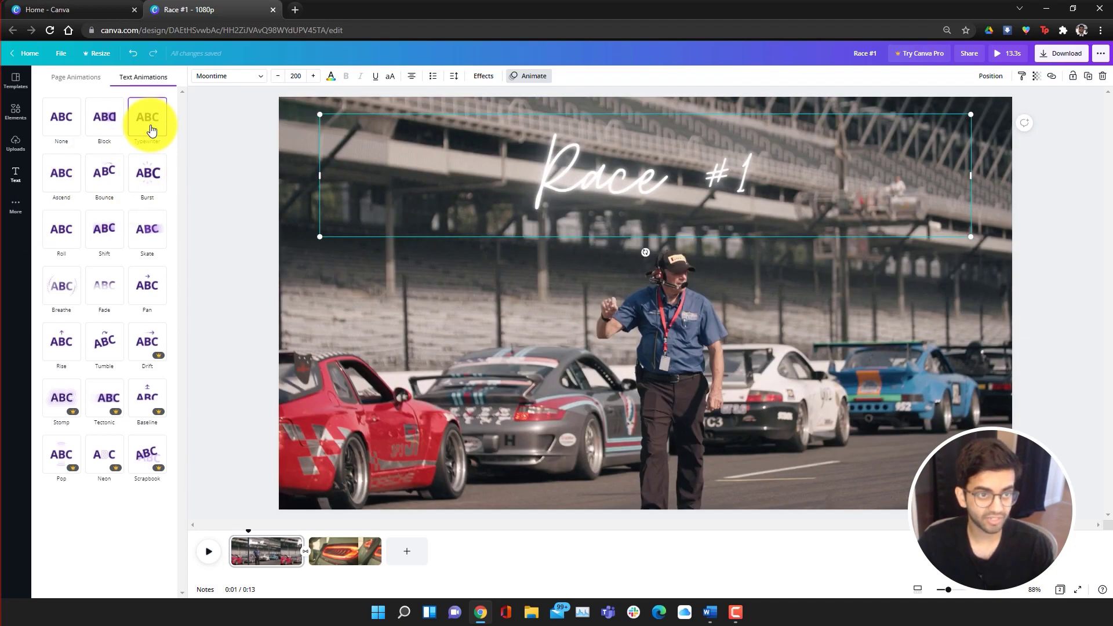
pyautogui.click(149, 119)
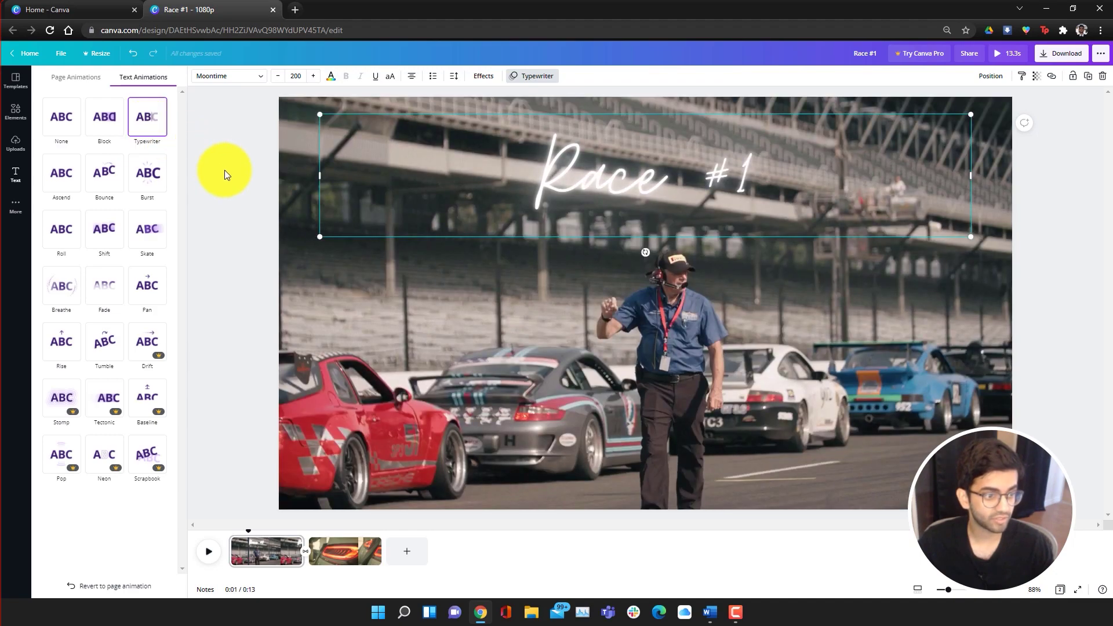
pyautogui.click(212, 553)
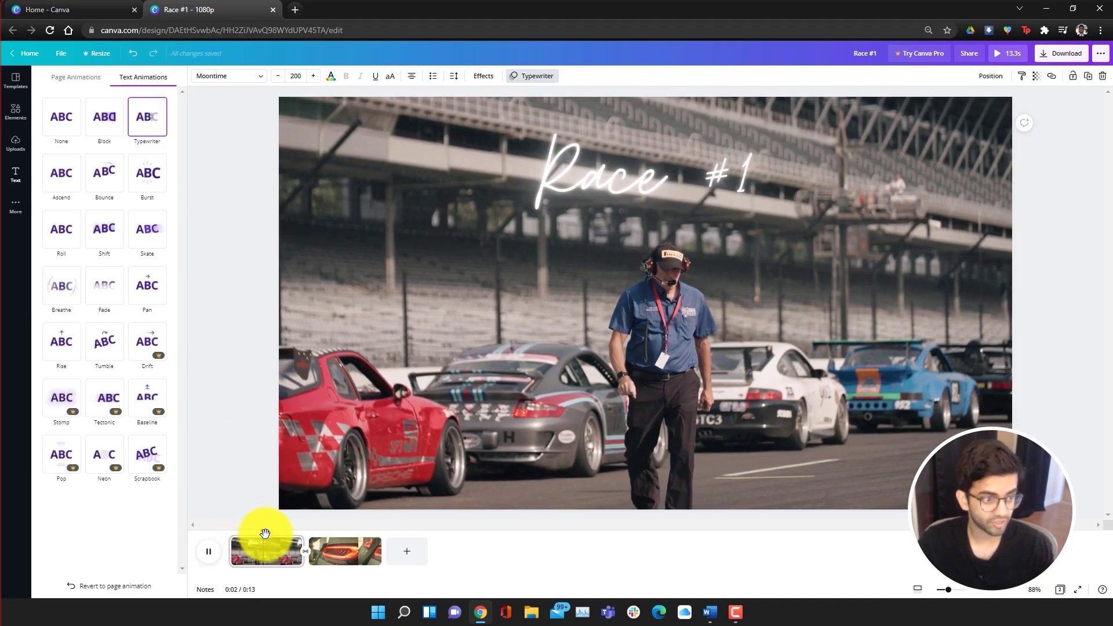
pyautogui.click(267, 536)
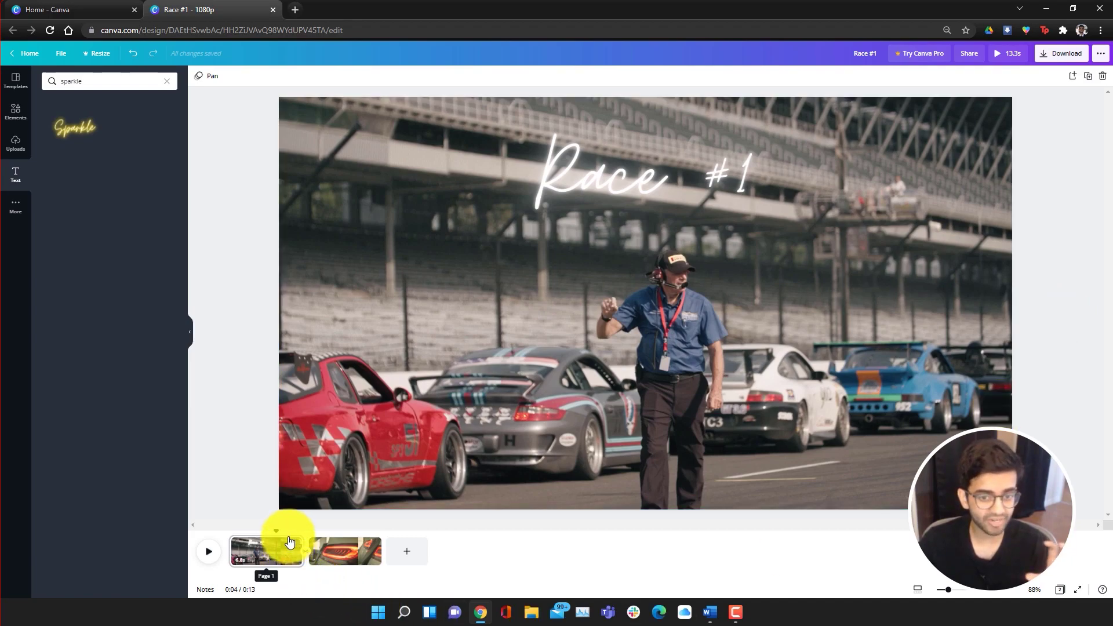
# Step: Try moving the Race #1 title elsewhere on the racetrack page and undo the move
pyautogui.rightClick(263, 546)
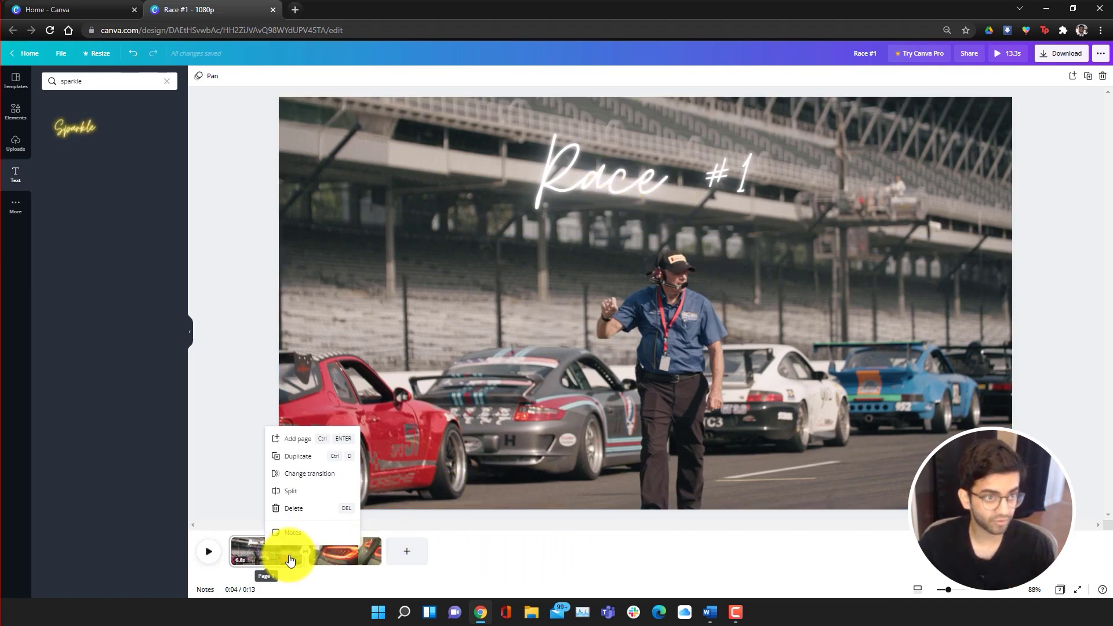
pyautogui.click(236, 273)
pyautogui.click(759, 189)
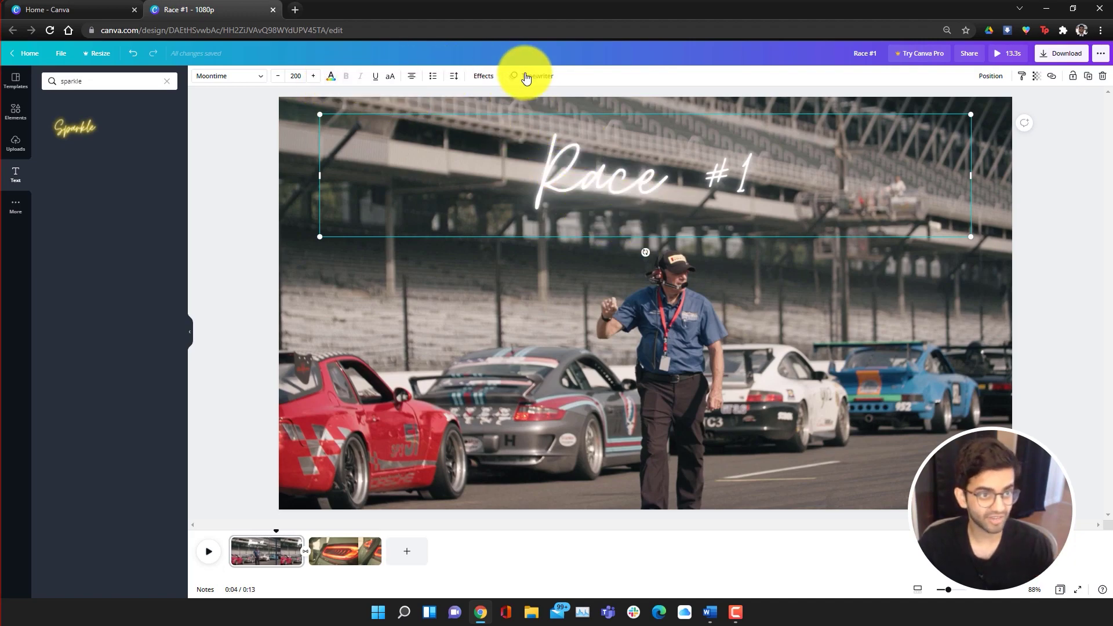
pyautogui.moveTo(760, 184); pyautogui.dragTo(701, 364)
pyautogui.hotkey('ctrl', 'z')
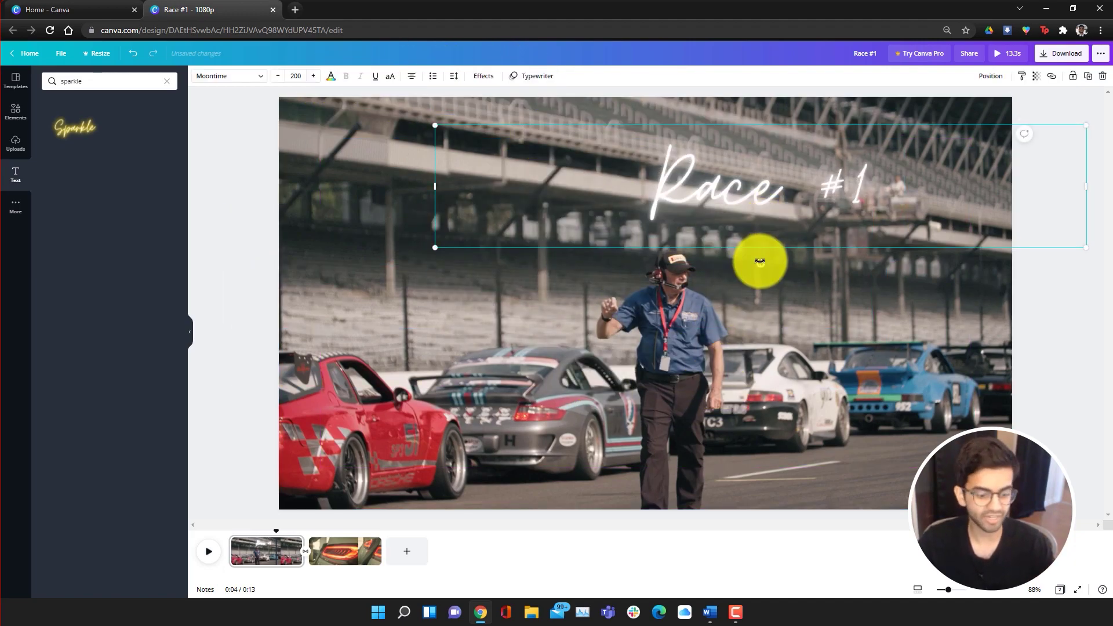
pyautogui.hotkey('ctrl', 'z')
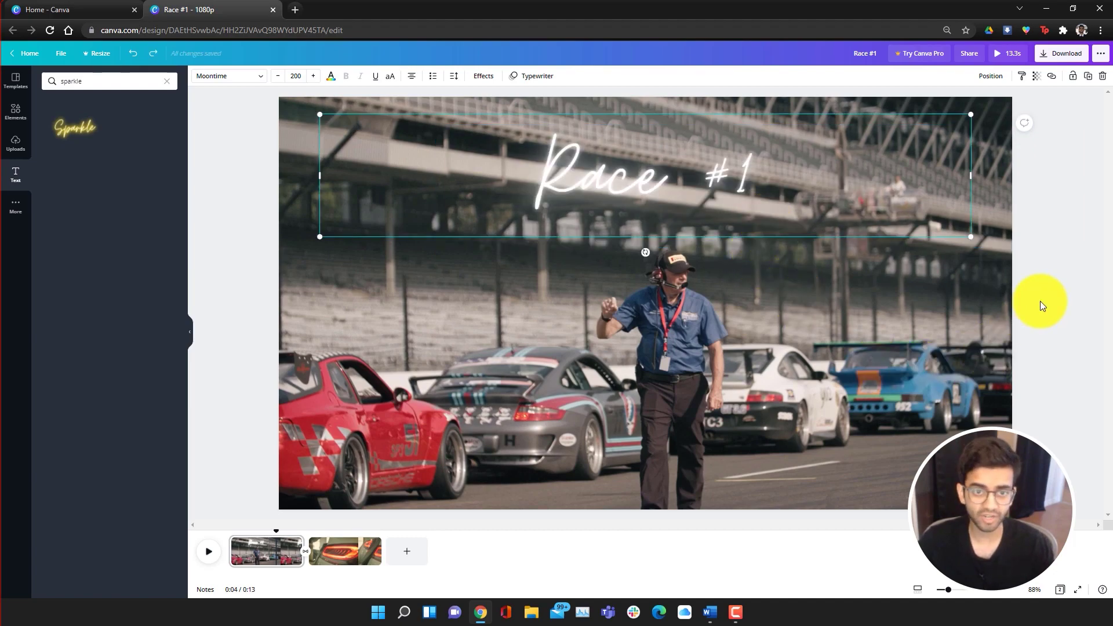
# Step: Try locking the Race #1 title in place, then unlock and deselect it
pyautogui.click(1040, 301)
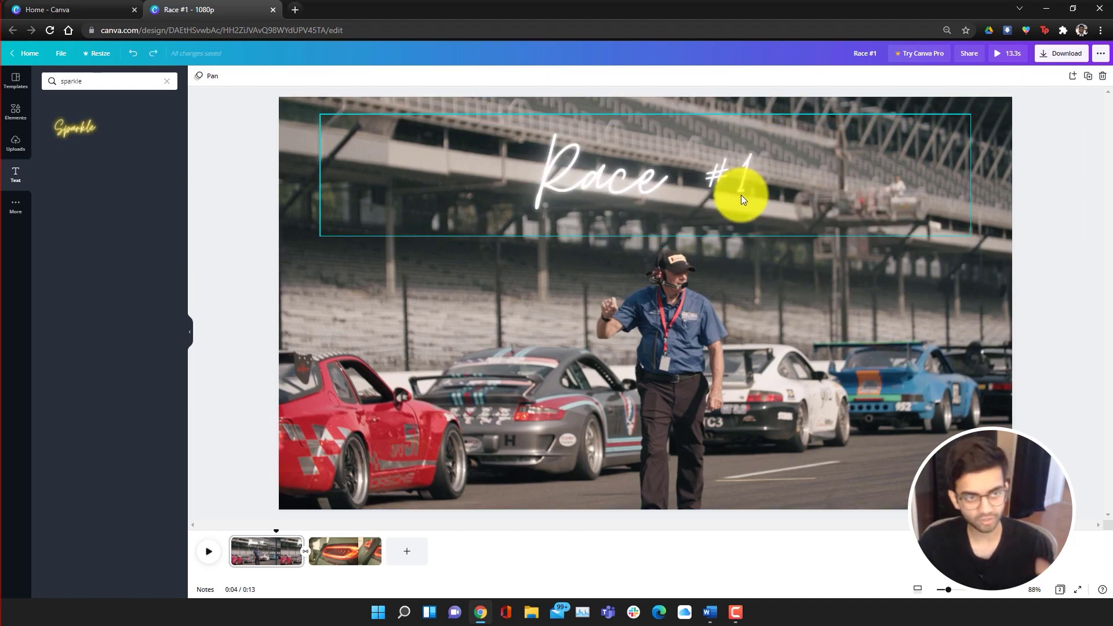
pyautogui.click(687, 193)
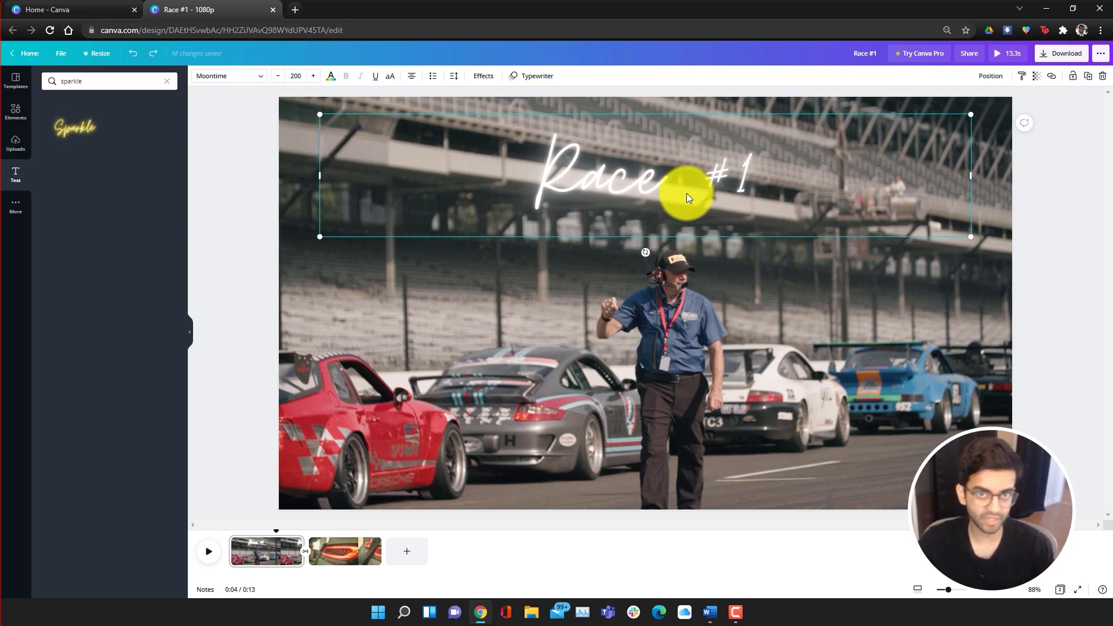
pyautogui.click(1073, 77)
pyautogui.click(1046, 311)
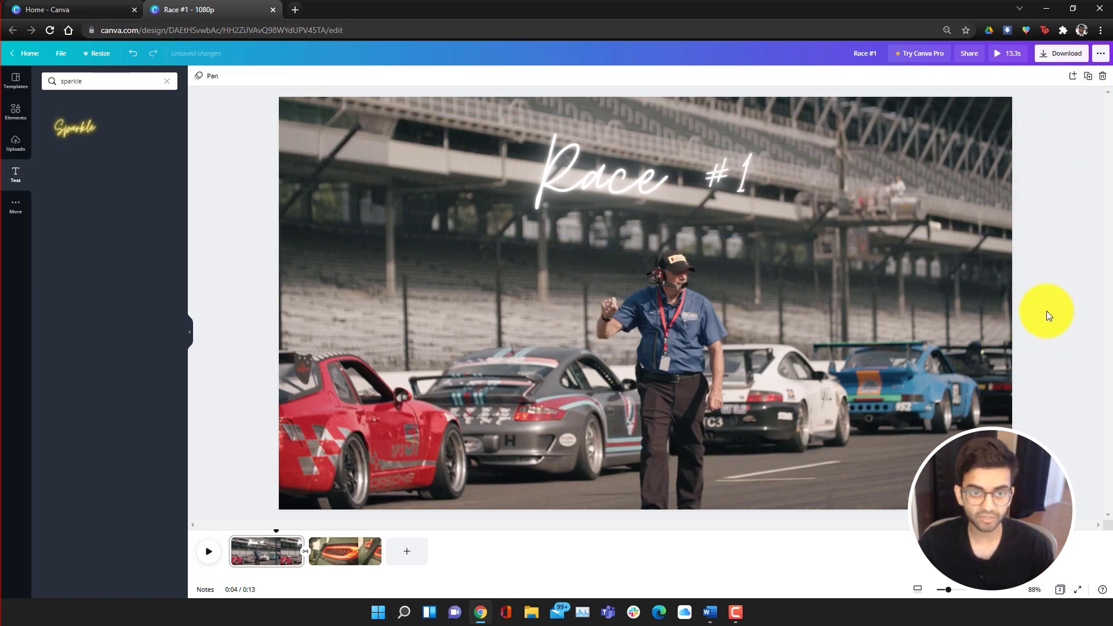
pyautogui.click(1086, 77)
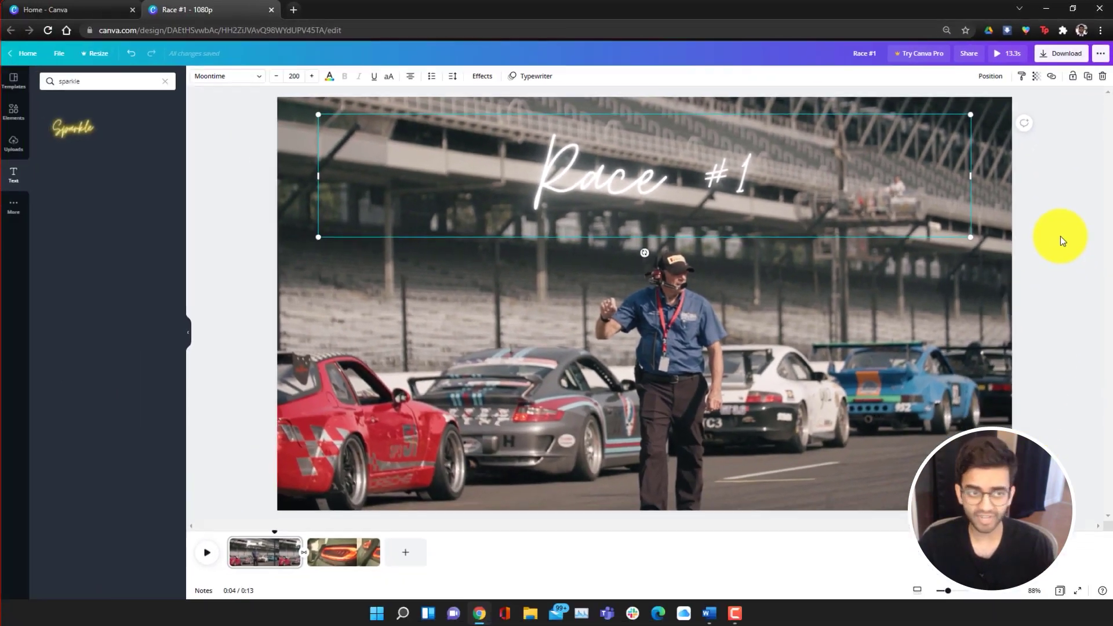
pyautogui.click(1067, 233)
# Step: Add the red car graphic from the car search results to the racetrack page, shrink it and centre it below the Race #1 title
pyautogui.click(14, 111)
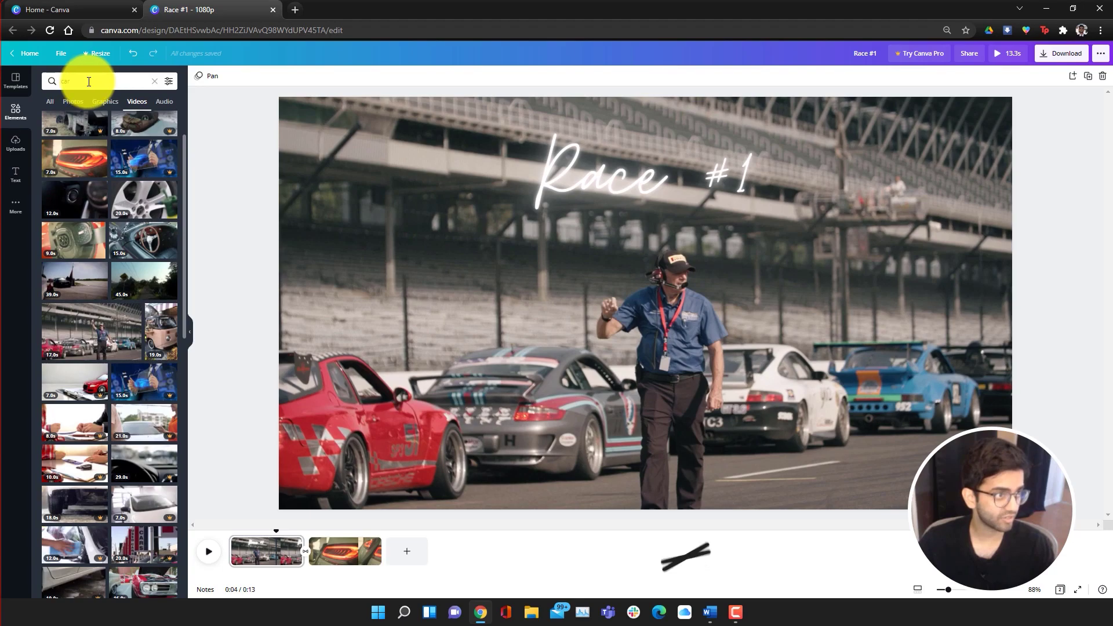
pyautogui.click(89, 82)
pyautogui.click(12, 236)
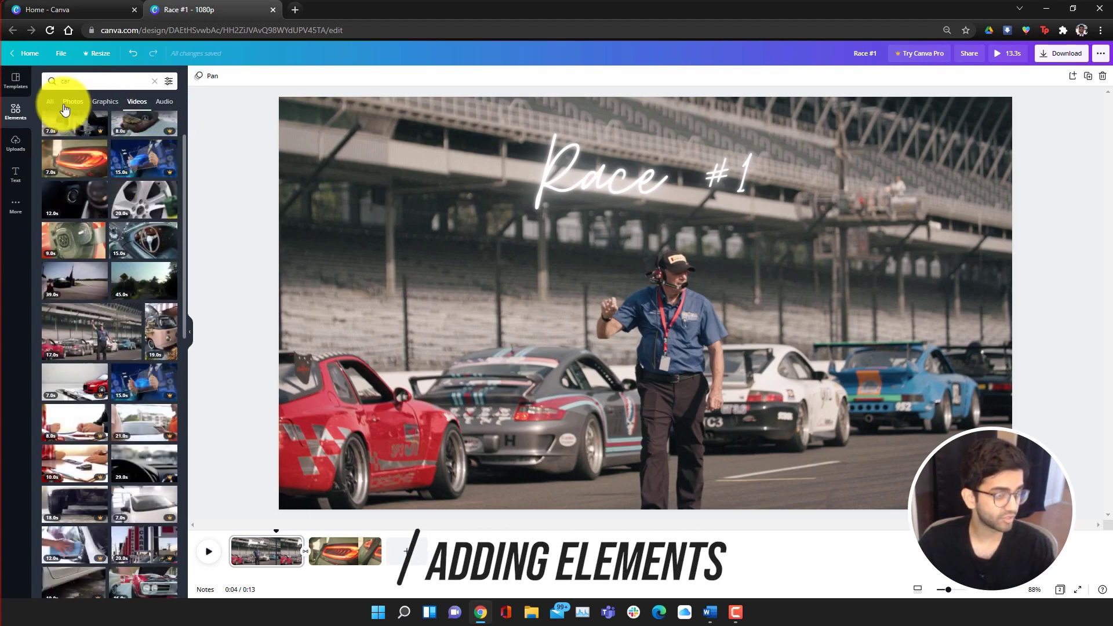
pyautogui.click(99, 101)
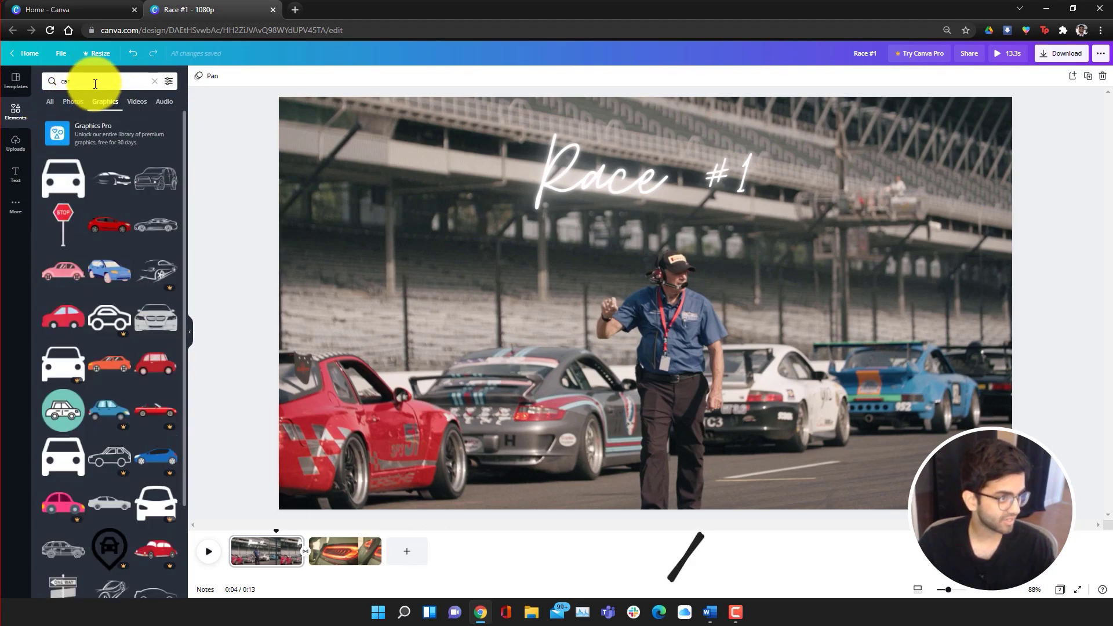
pyautogui.moveTo(110, 225); pyautogui.dragTo(598, 223)
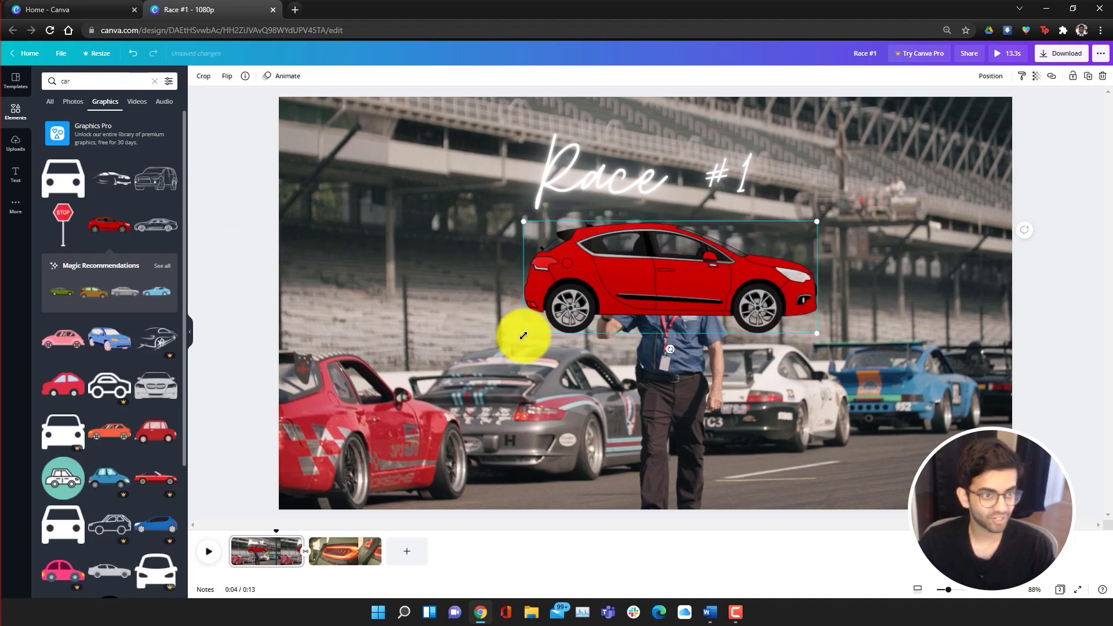
pyautogui.moveTo(524, 333); pyautogui.dragTo(671, 273)
pyautogui.moveTo(746, 254); pyautogui.dragTo(646, 245)
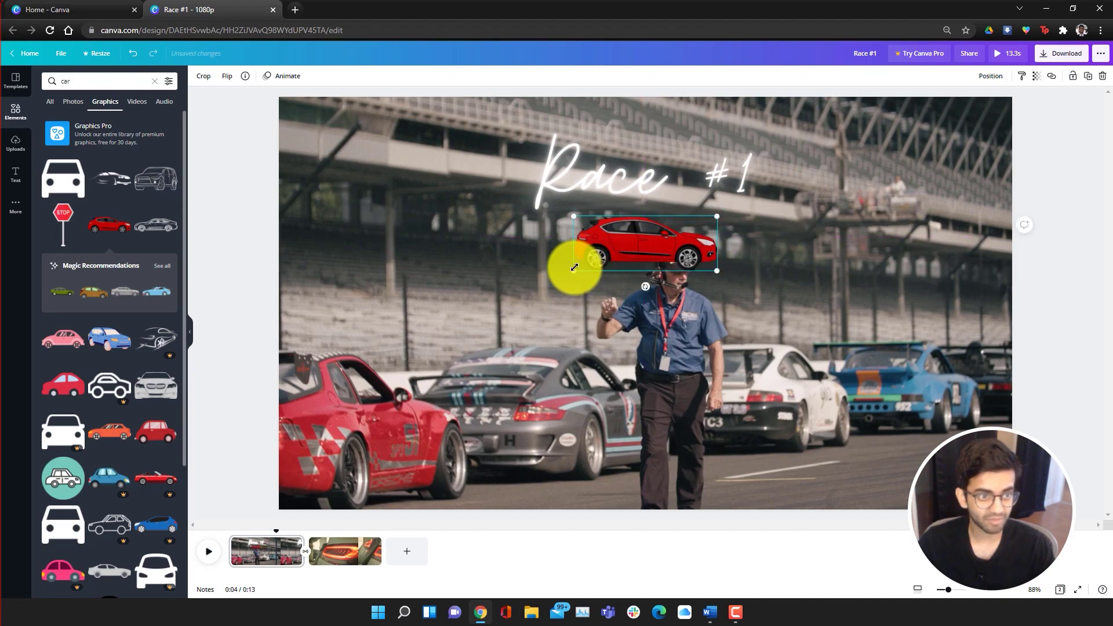
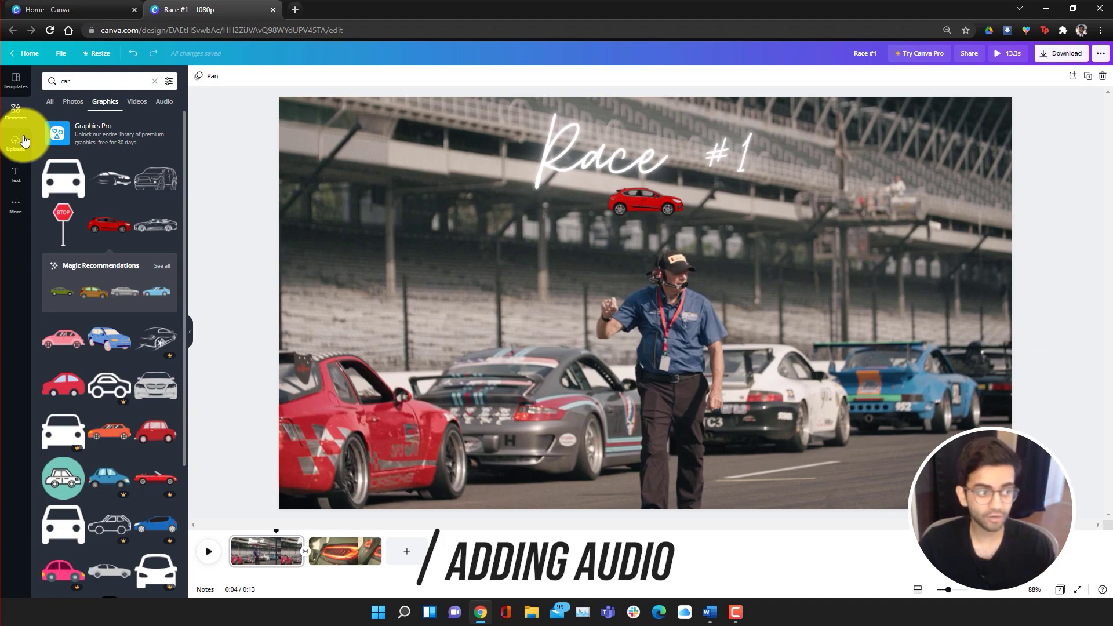
# Step: Search the audio elements for ukulele tracks
pyautogui.click(22, 144)
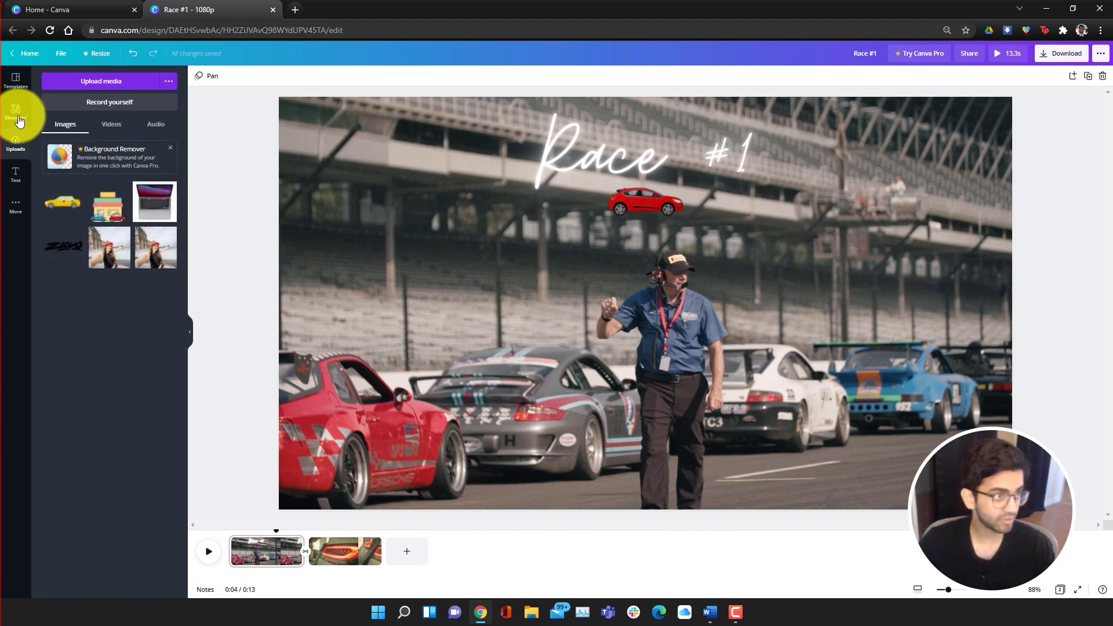
pyautogui.click(19, 120)
pyautogui.click(170, 109)
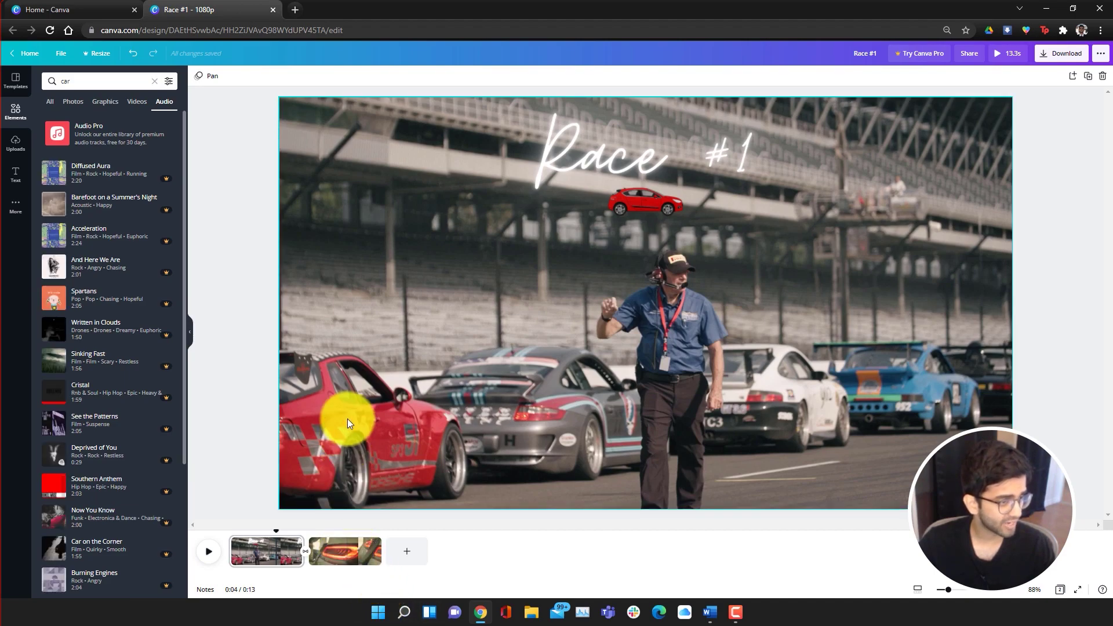
pyautogui.click(8, 114)
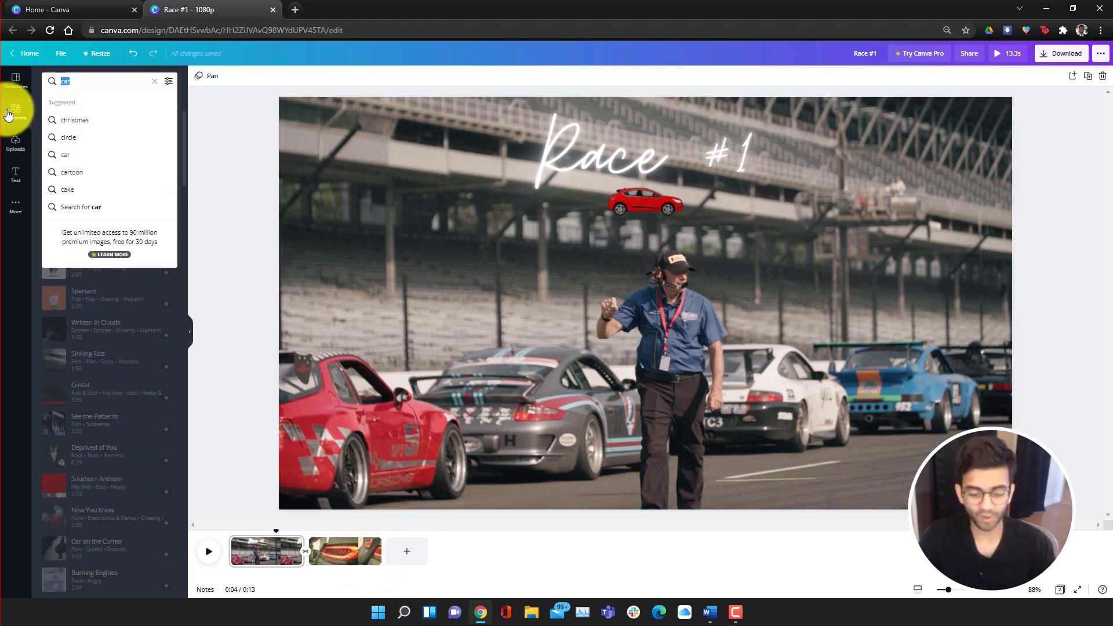
pyautogui.write('ukelele')
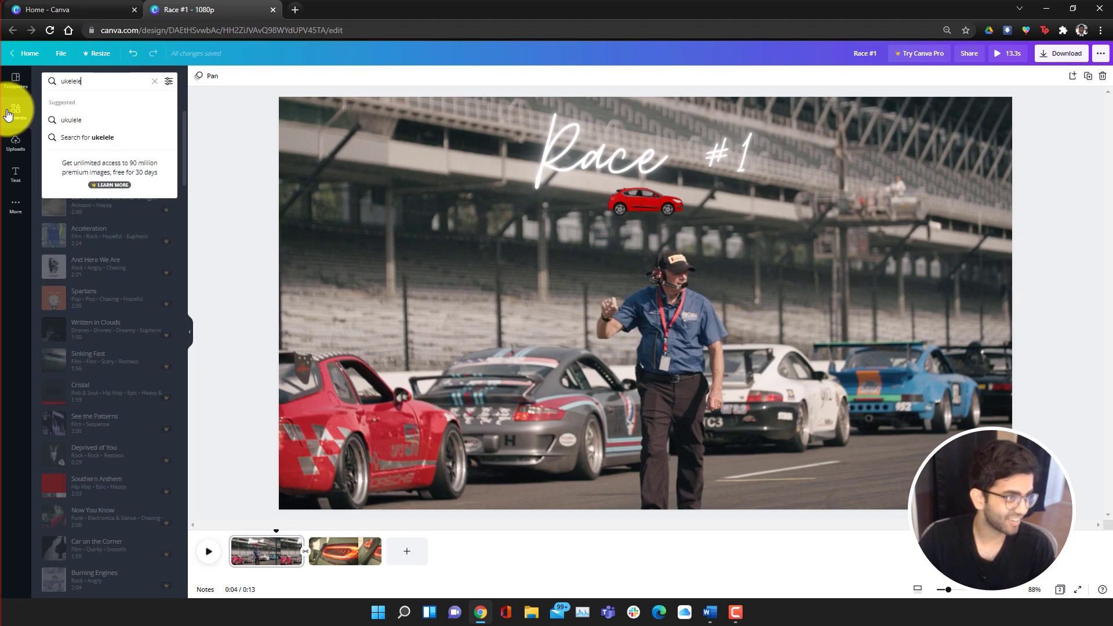
pyautogui.click(61, 119)
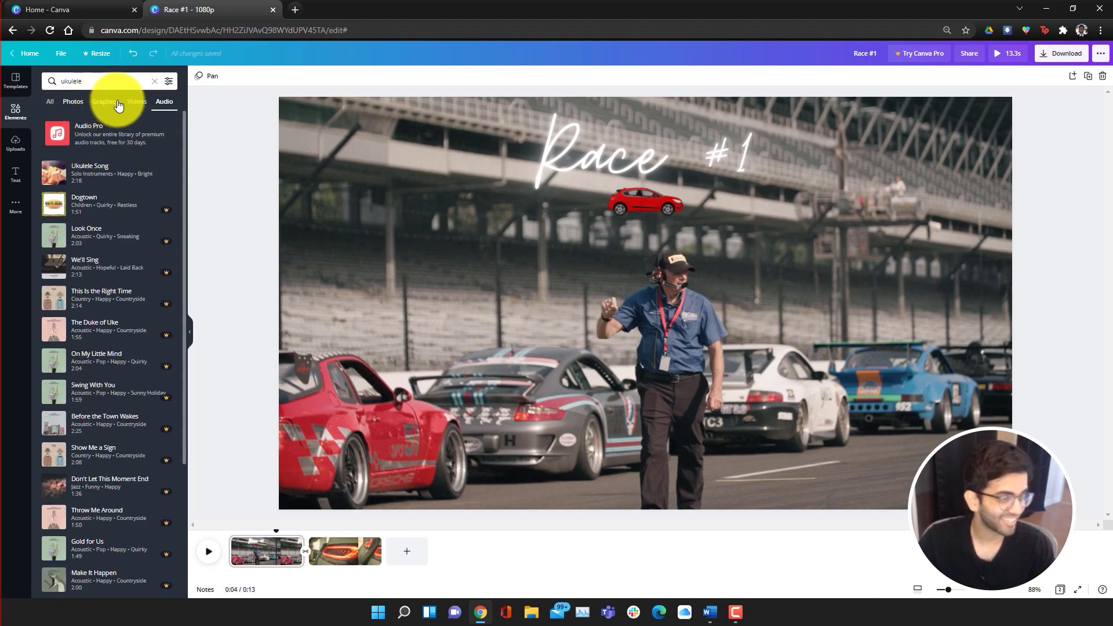
# Step: Add Ukulele Song as the video's audio track and extend it back to the start so it spans the full 13.3 s
pyautogui.moveTo(94, 172); pyautogui.dragTo(429, 558)
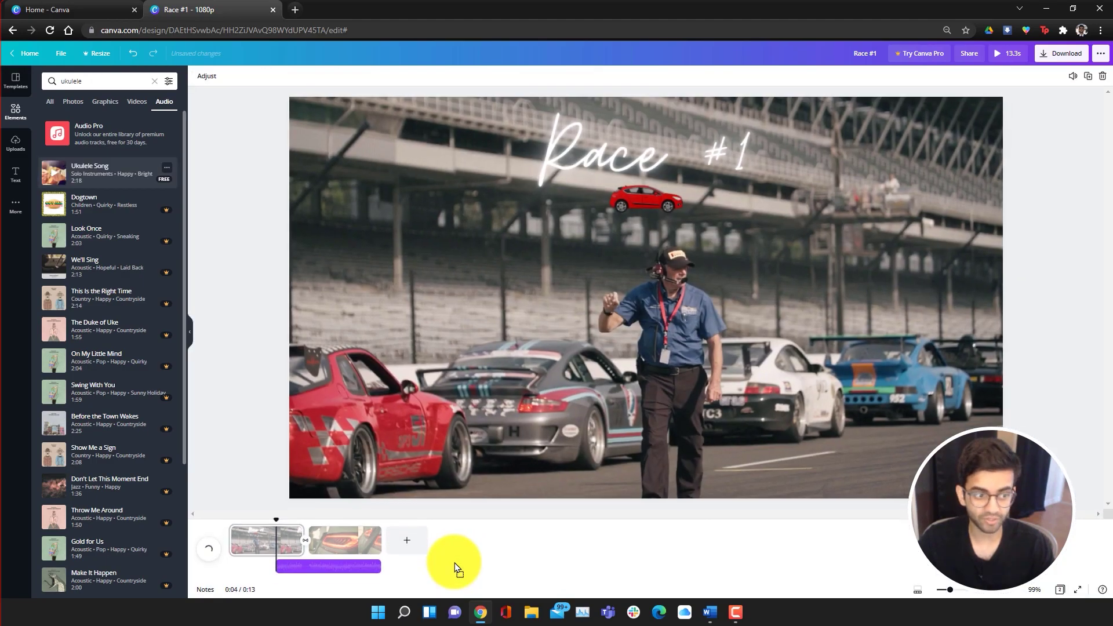
pyautogui.moveTo(361, 563); pyautogui.dragTo(268, 566)
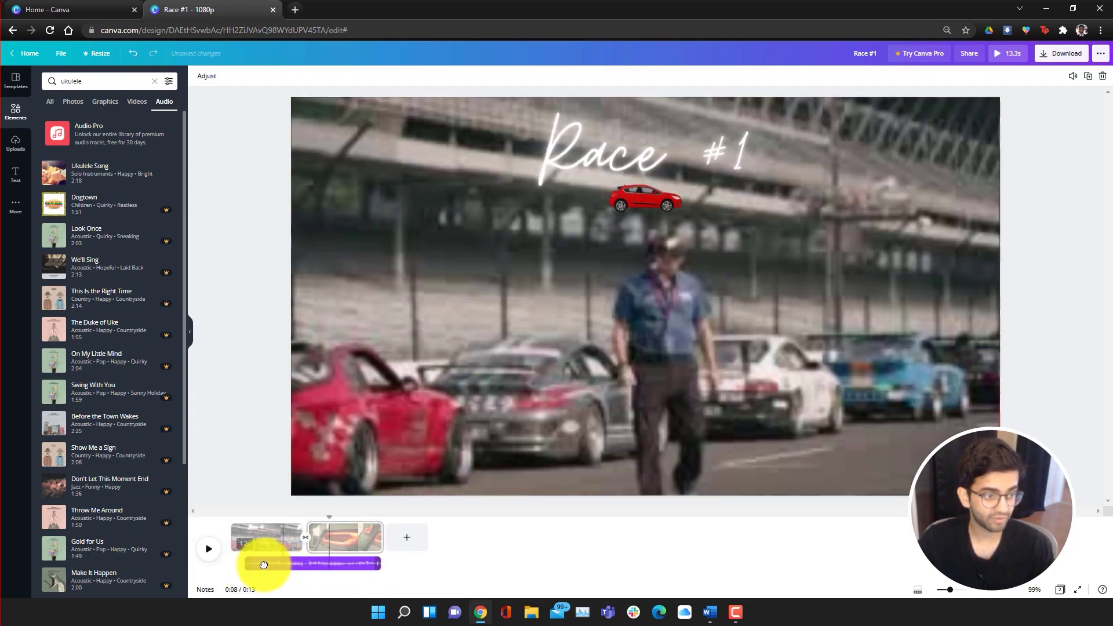
pyautogui.moveTo(260, 562); pyautogui.dragTo(232, 564)
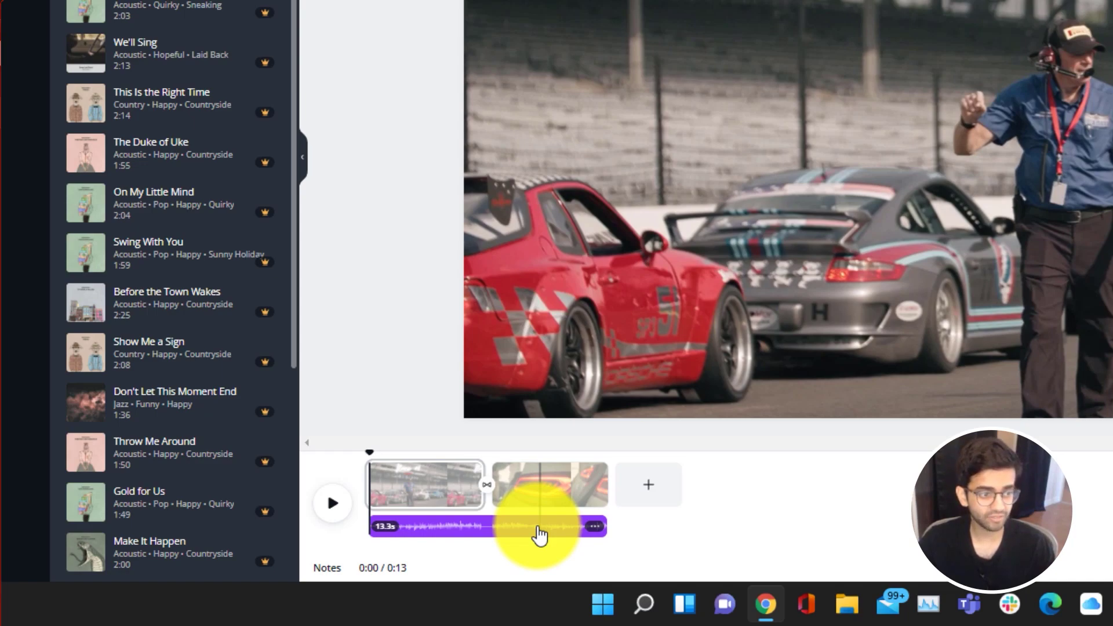
# Step: Adjust the audio track so a different section of Ukulele Song plays under the video
pyautogui.rightClick(539, 535)
pyautogui.click(580, 423)
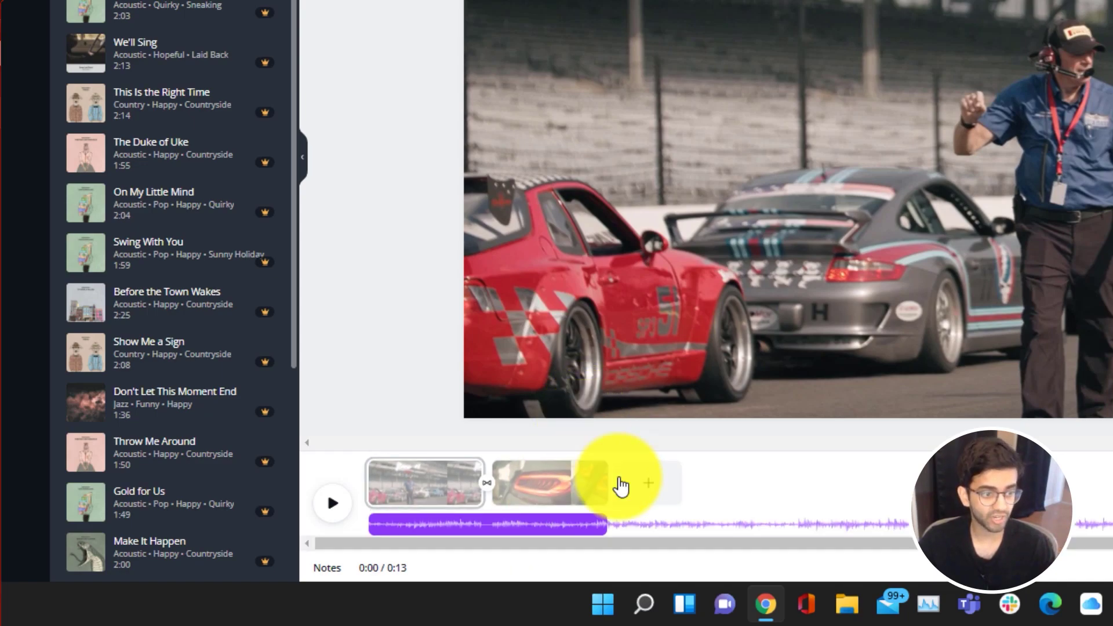
pyautogui.moveTo(1062, 547); pyautogui.dragTo(777, 497)
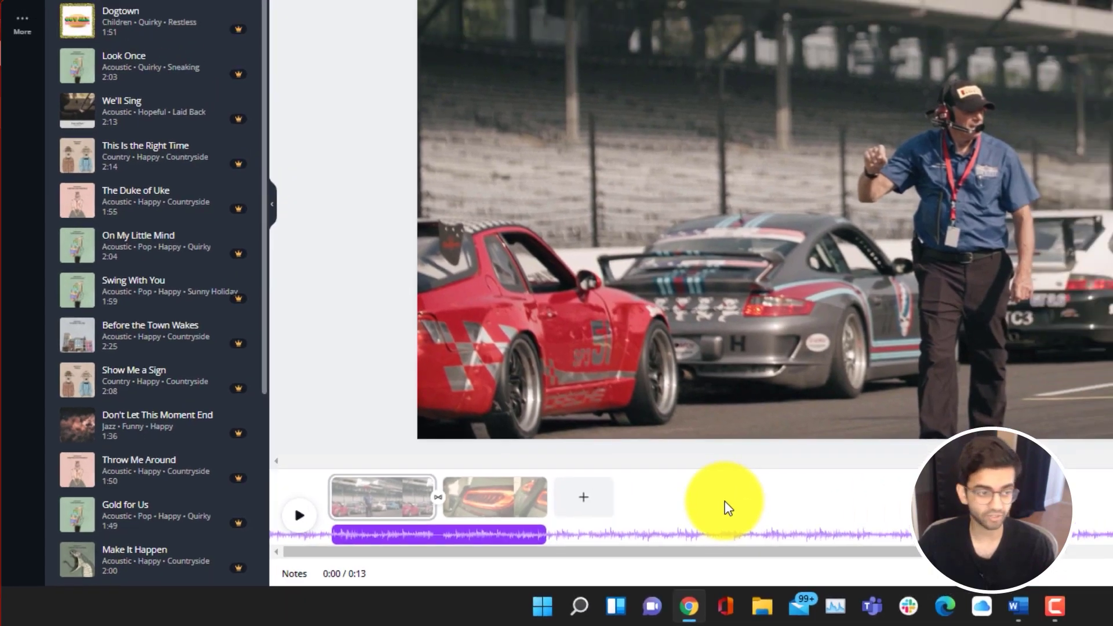
pyautogui.click(780, 493)
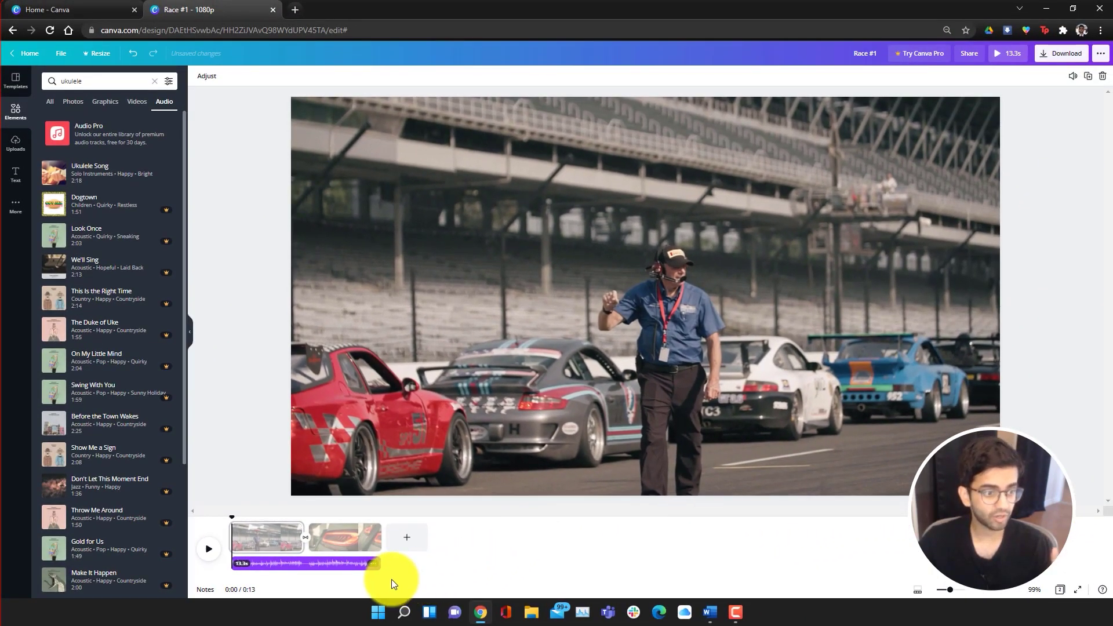
# Step: Set the Ukulele Song audio track's volume to 76
pyautogui.click(336, 571)
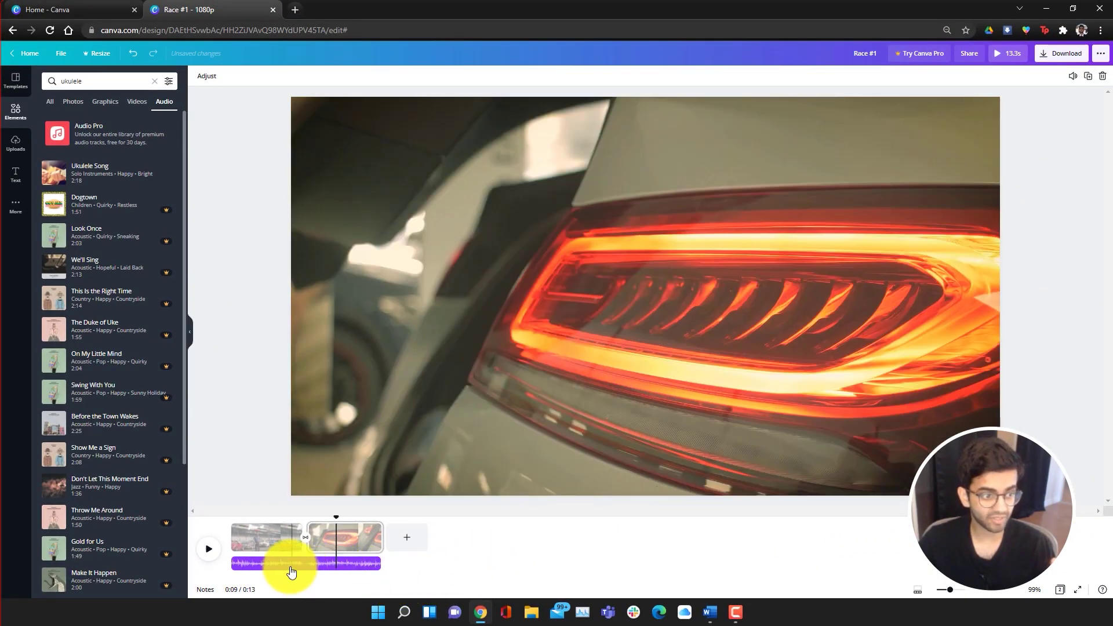
pyautogui.click(292, 572)
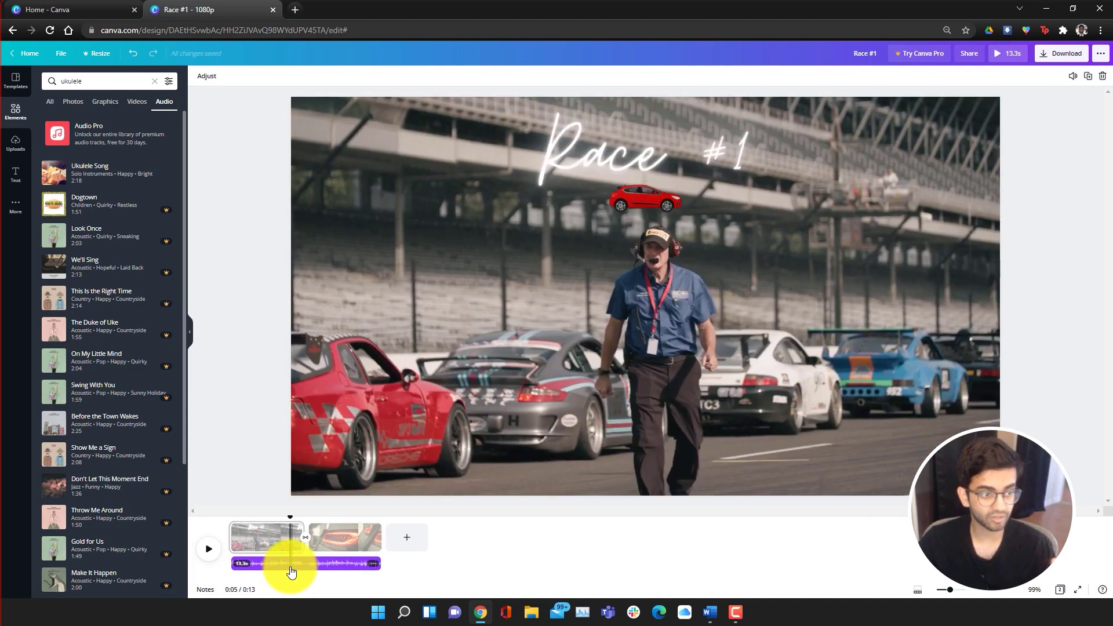
pyautogui.click(1072, 77)
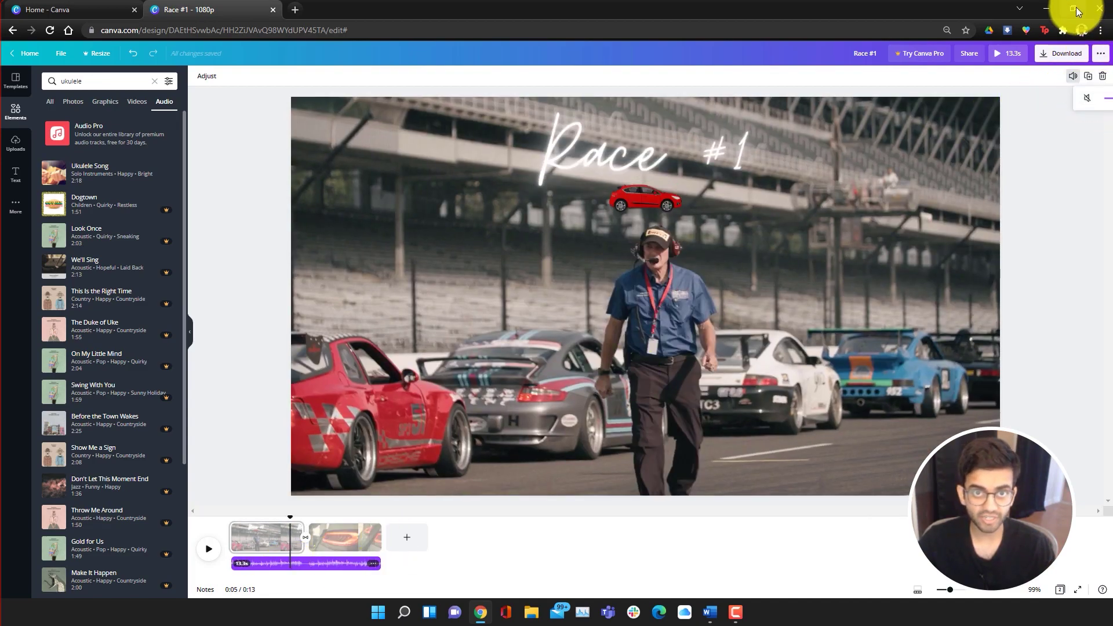
pyautogui.rightClick(346, 570)
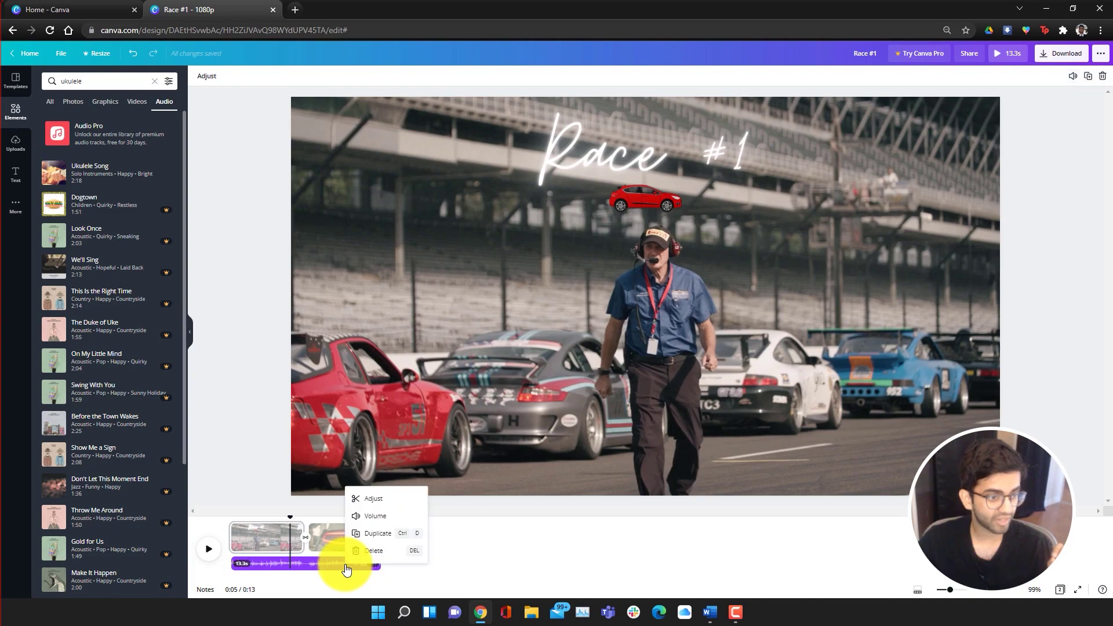
pyautogui.click(374, 516)
pyautogui.moveTo(1043, 102)
pyautogui.mouseDown()
pyautogui.moveTo(995, 106)
pyautogui.moveTo(1022, 108)
pyautogui.mouseUp()
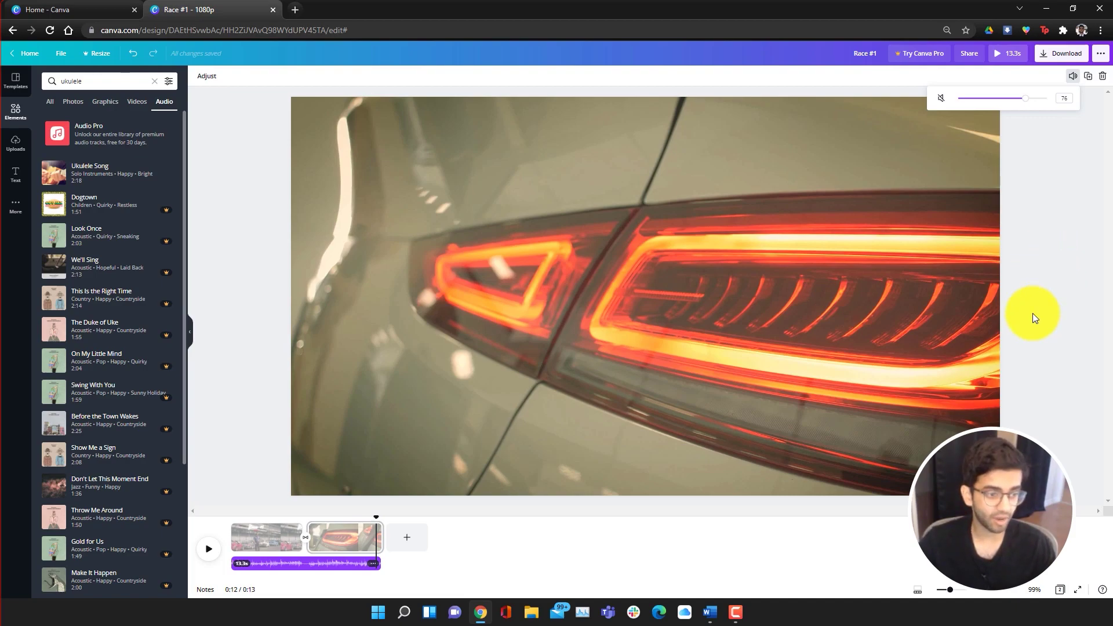
# Step: Duplicate the Ukulele Song audio track and trim the end of the lower copy to a length of 10.3 s
pyautogui.click(348, 561)
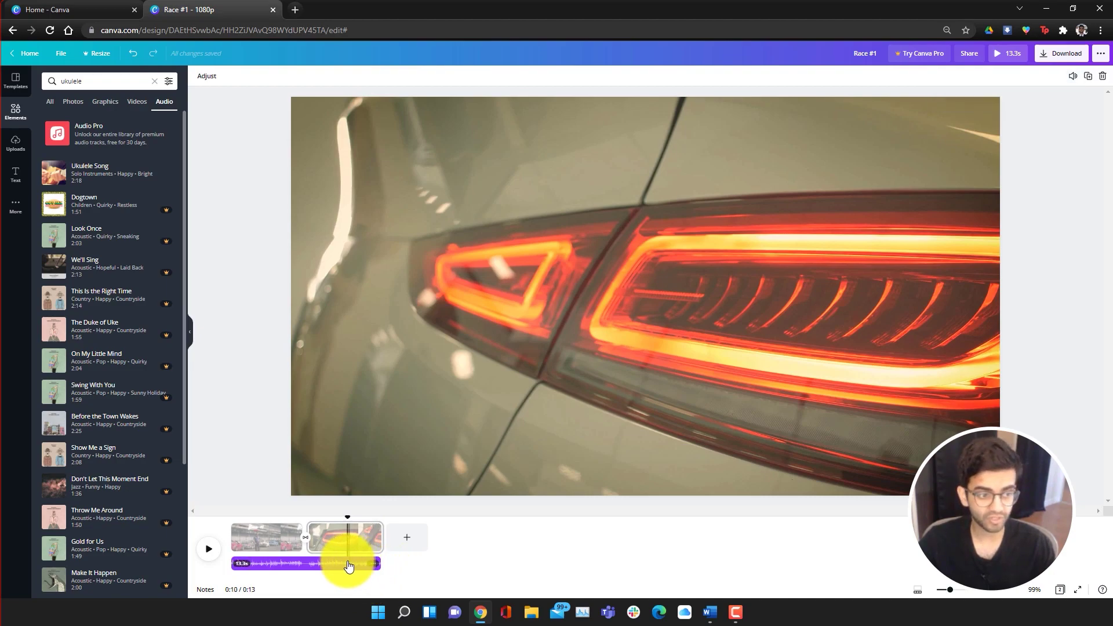
pyautogui.click(1087, 79)
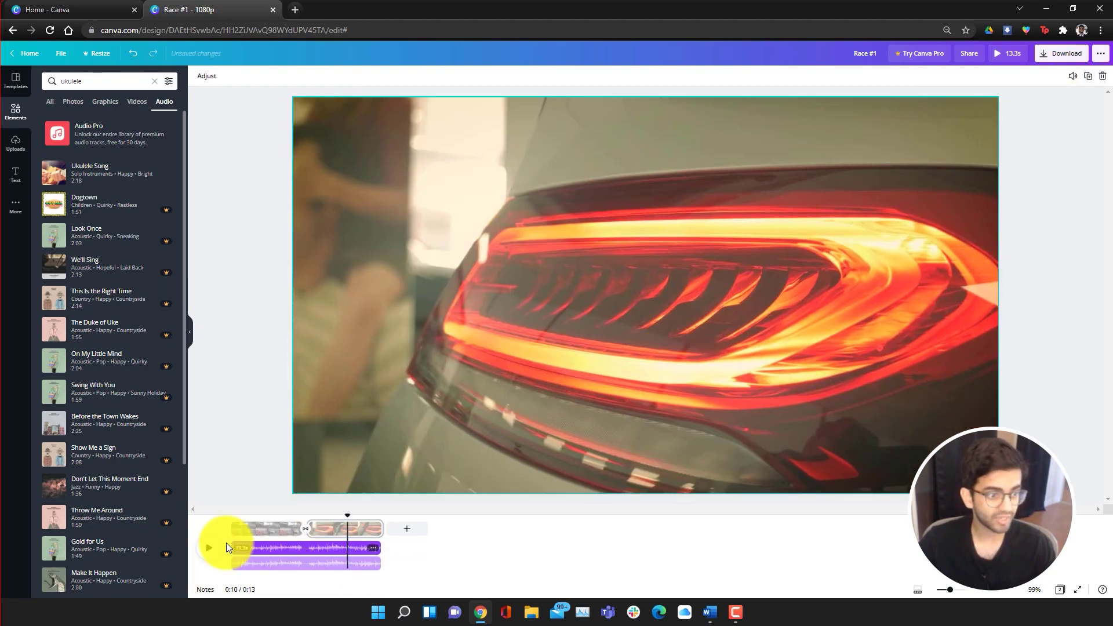
pyautogui.click(356, 561)
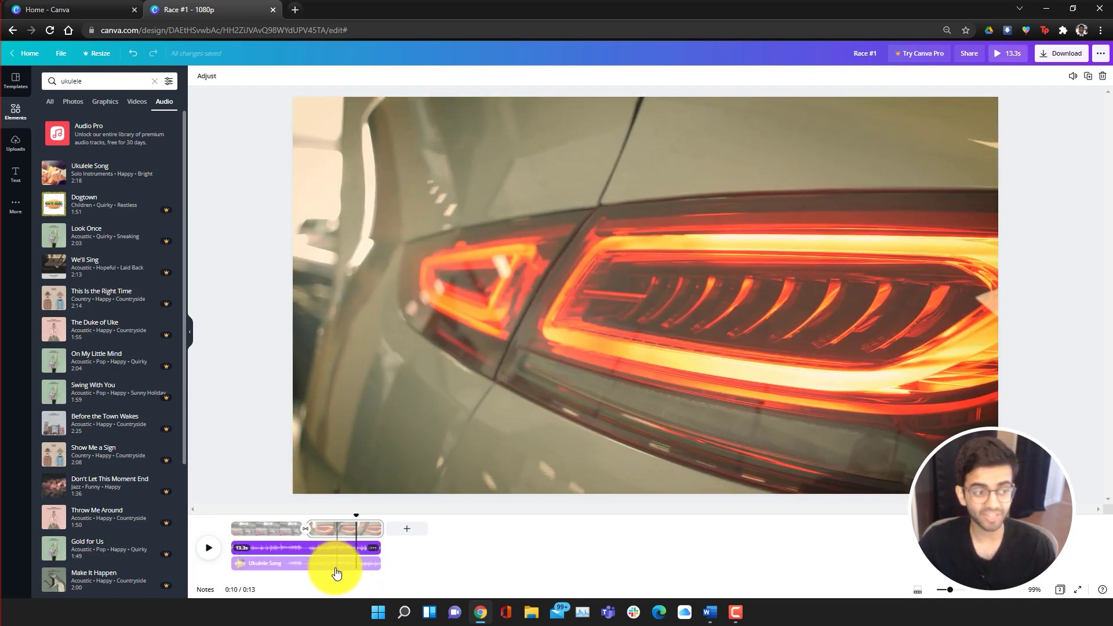
pyautogui.click(334, 564)
pyautogui.click(323, 562)
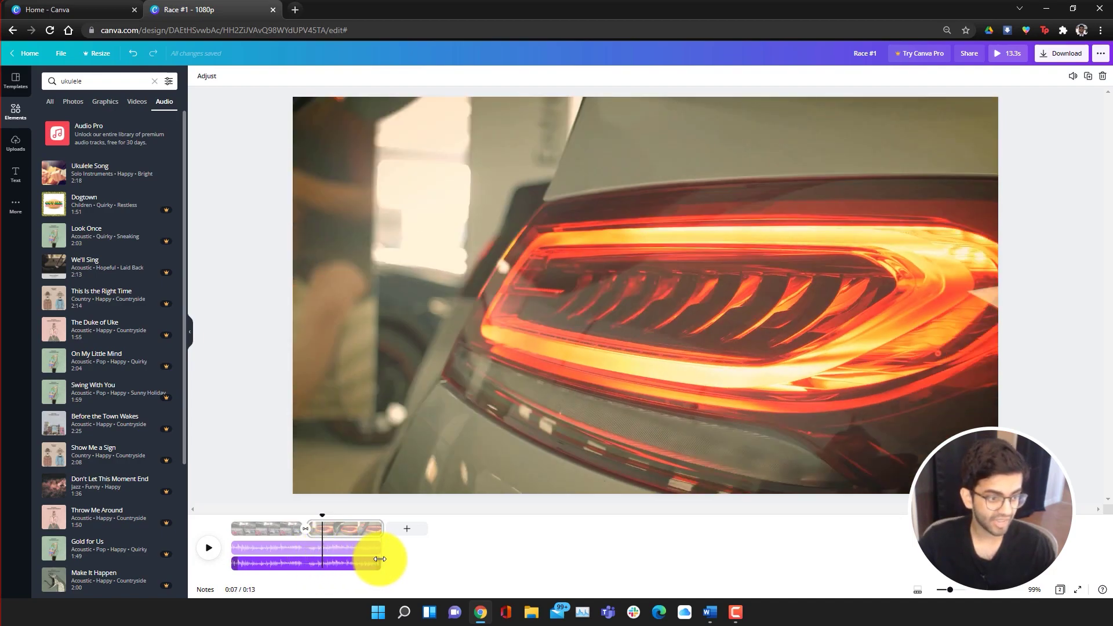
pyautogui.moveTo(362, 563)
pyautogui.mouseDown()
pyautogui.moveTo(331, 562)
pyautogui.moveTo(342, 563)
pyautogui.mouseUp()
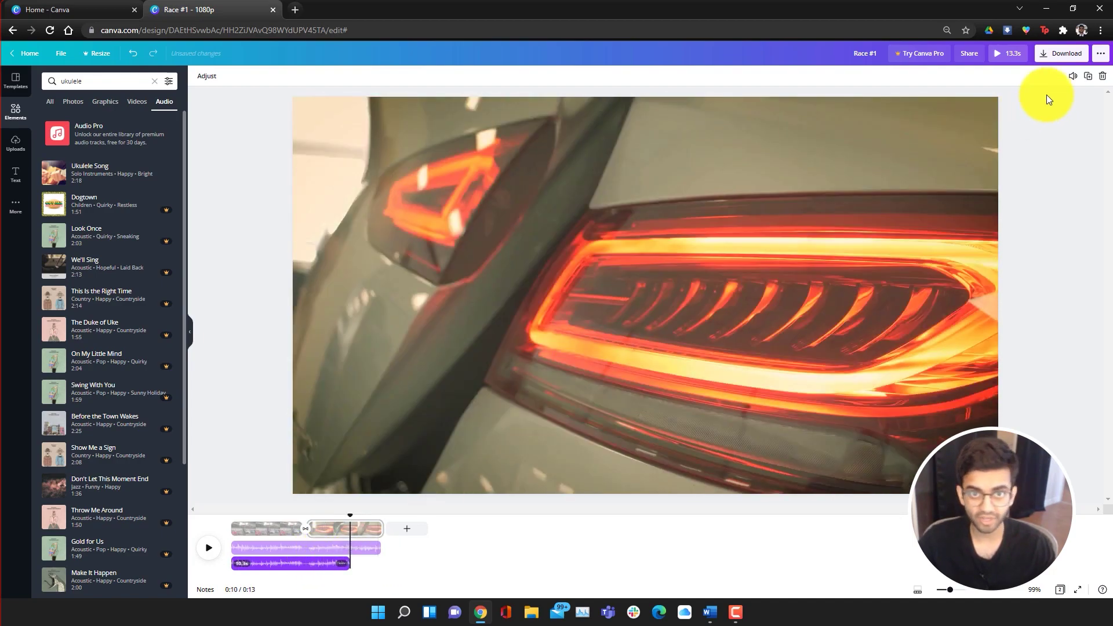
# Step: Set the shortened audio copy's volume to 40, view its options and delete the copy
pyautogui.click(1073, 76)
pyautogui.moveTo(1047, 98); pyautogui.dragTo(993, 98)
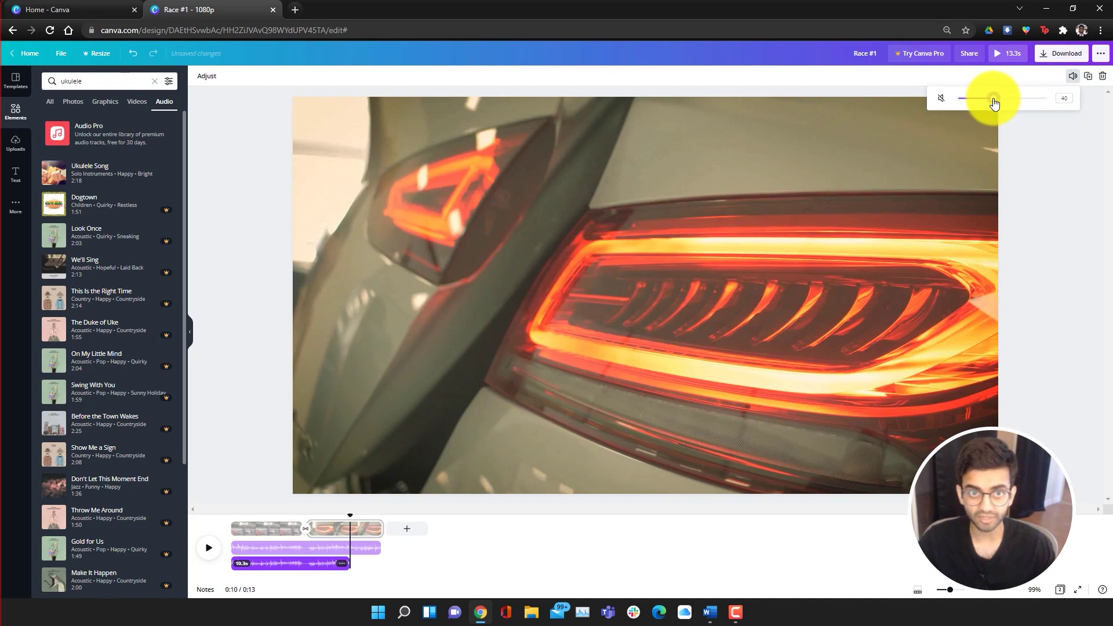
pyautogui.rightClick(299, 564)
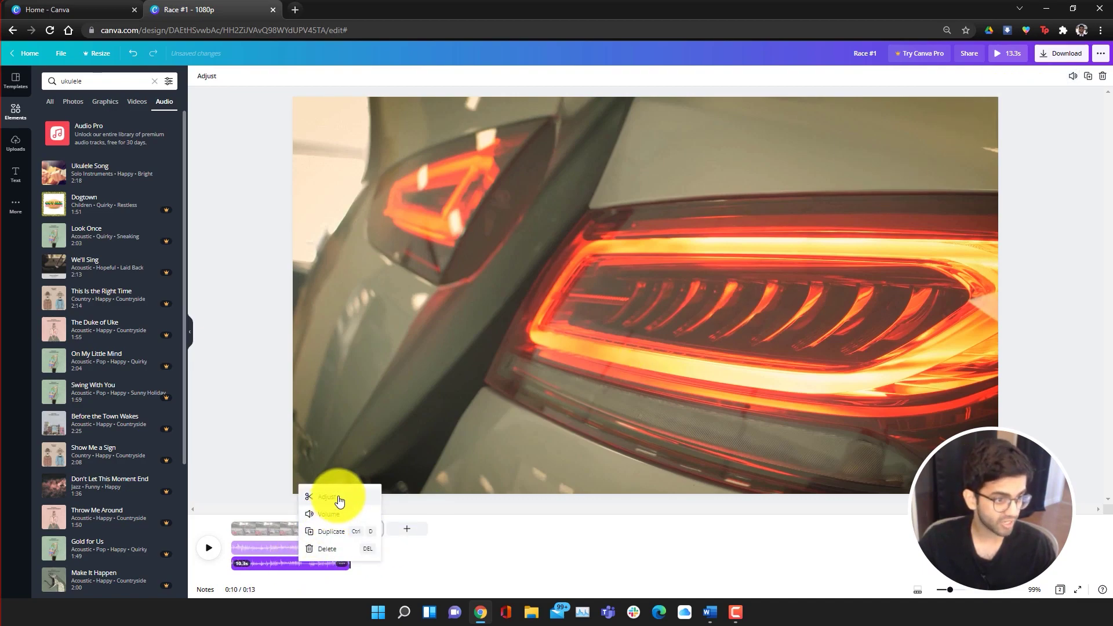
pyautogui.click(325, 537)
pyautogui.click(429, 548)
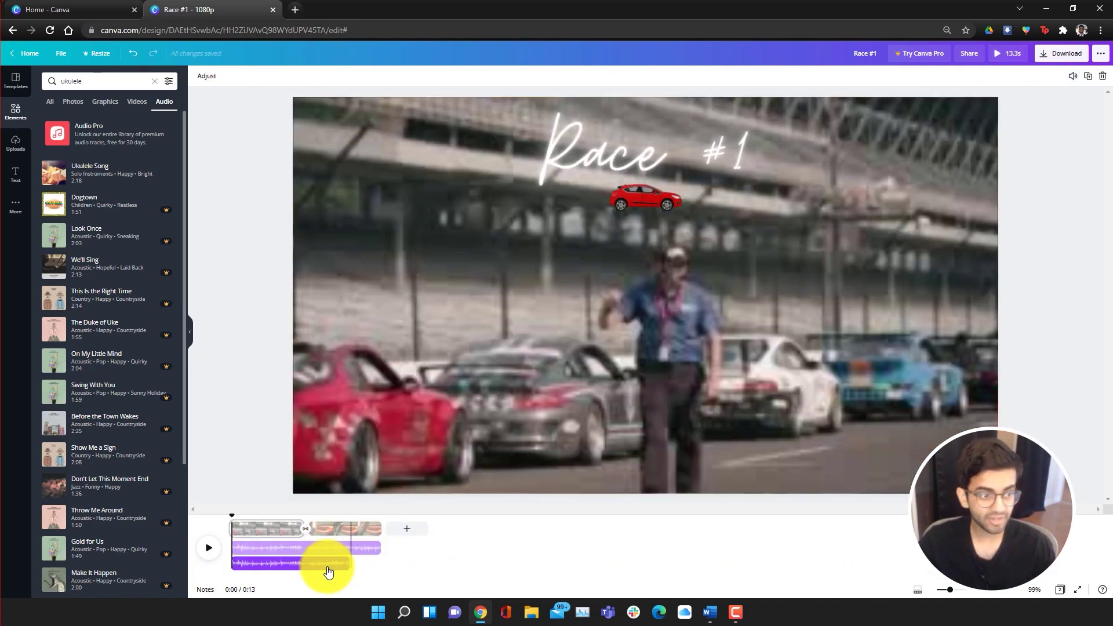
pyautogui.click(318, 571)
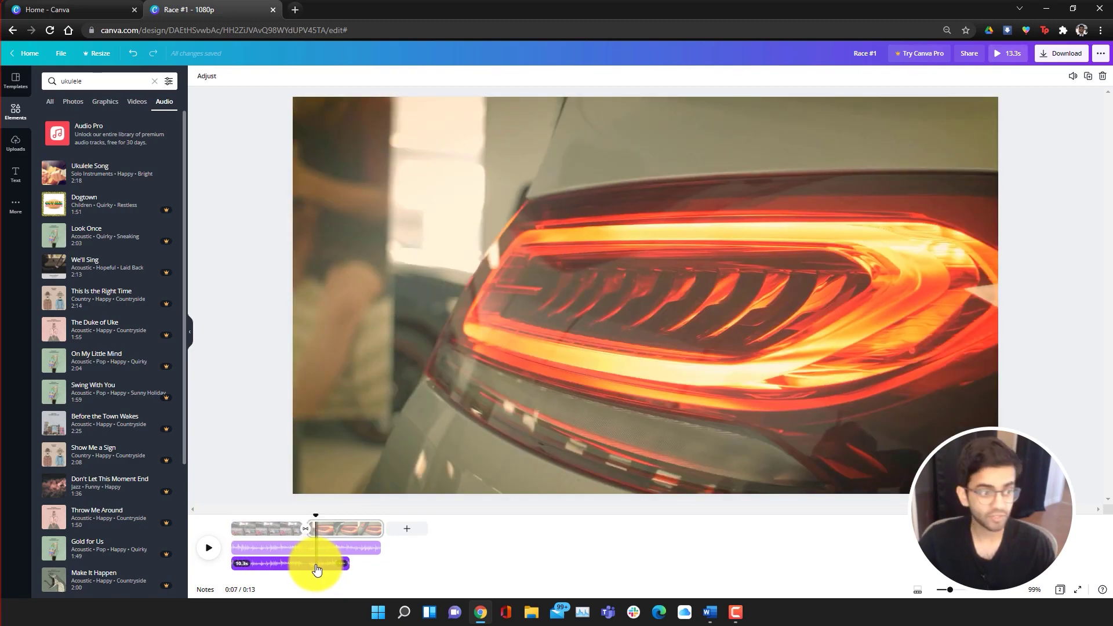
pyautogui.press('Delete')
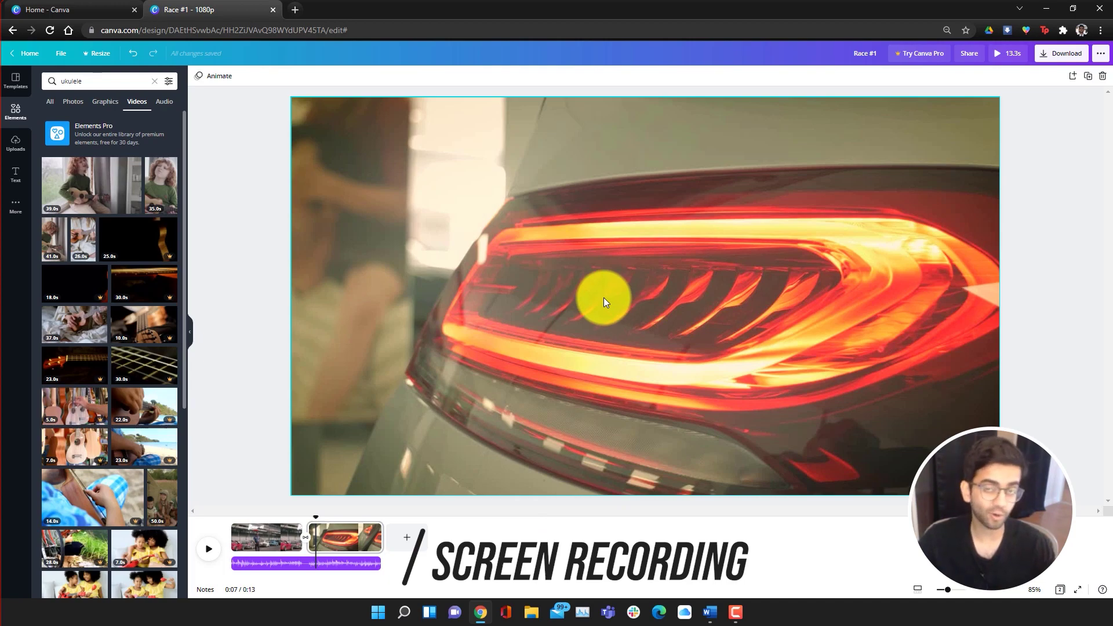
# Step: Open the recording studio from the uploads and share the entire Screen 1 with the camera set to No camera
pyautogui.click(20, 142)
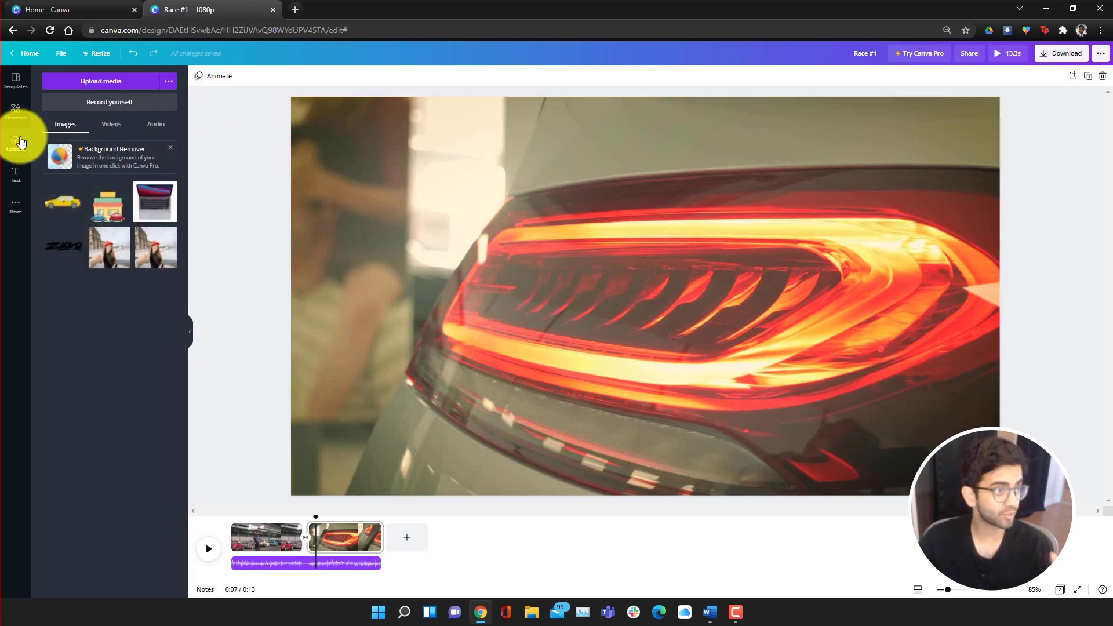
pyautogui.click(99, 103)
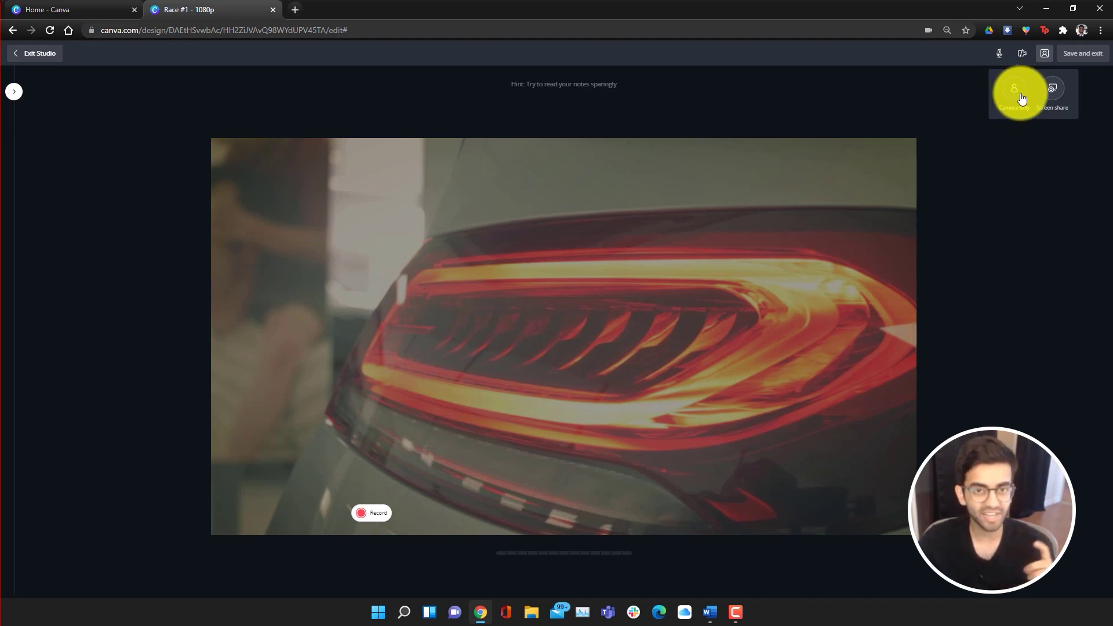
pyautogui.click(1046, 95)
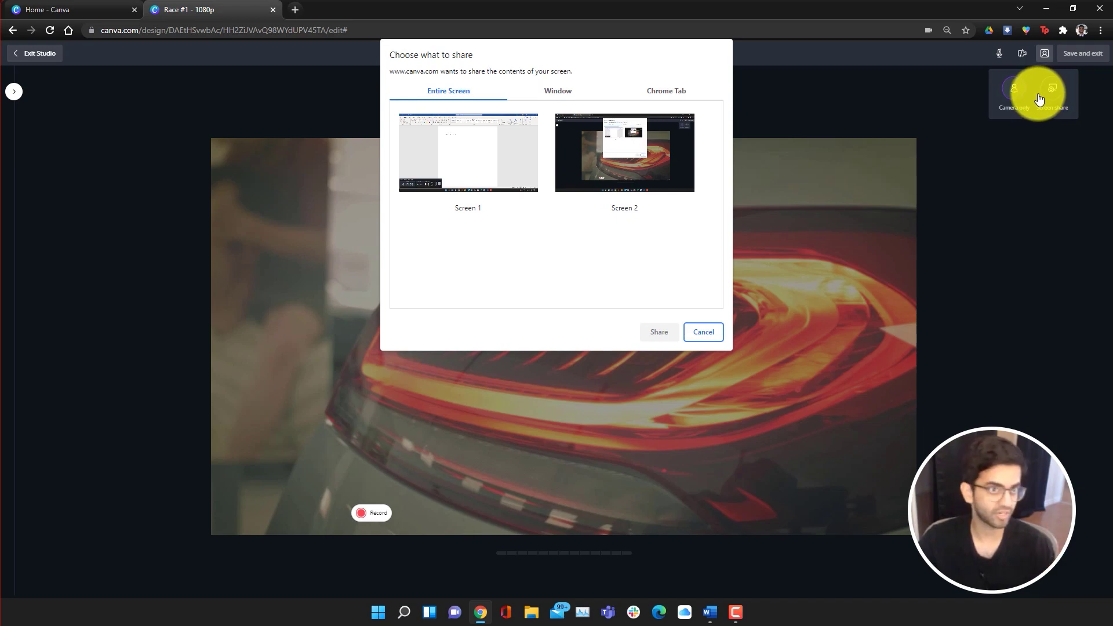
pyautogui.click(500, 157)
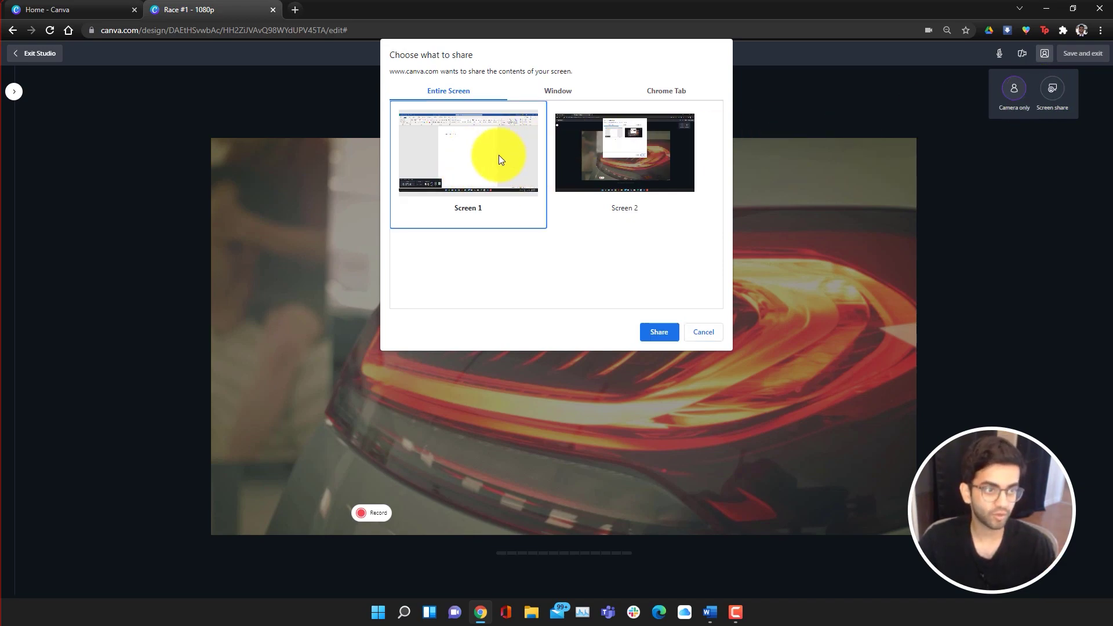
pyautogui.click(661, 329)
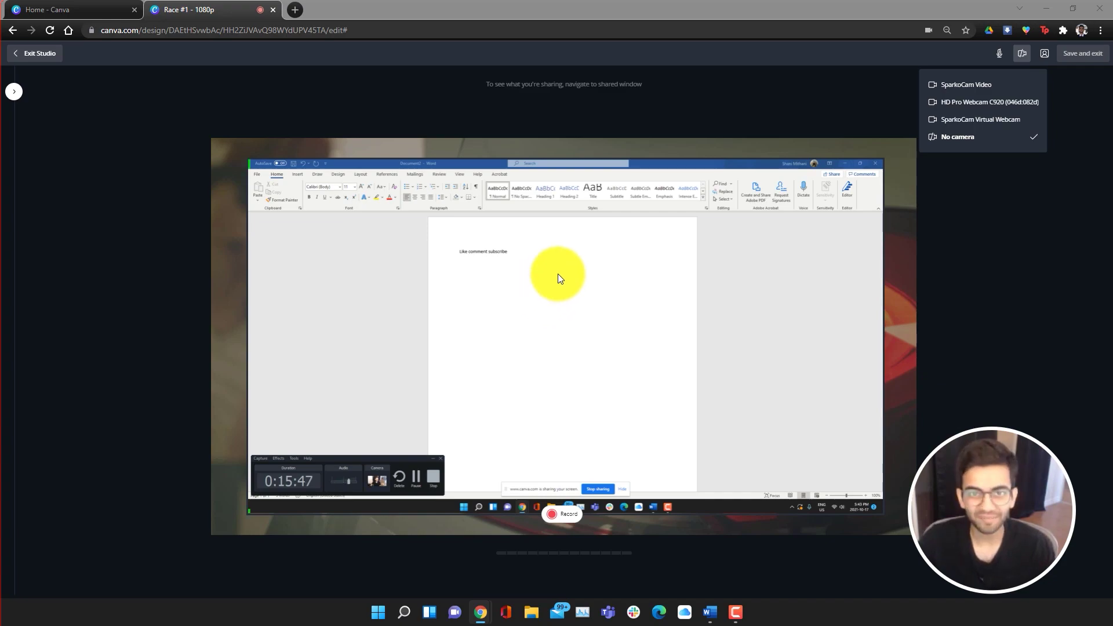
pyautogui.click(264, 182)
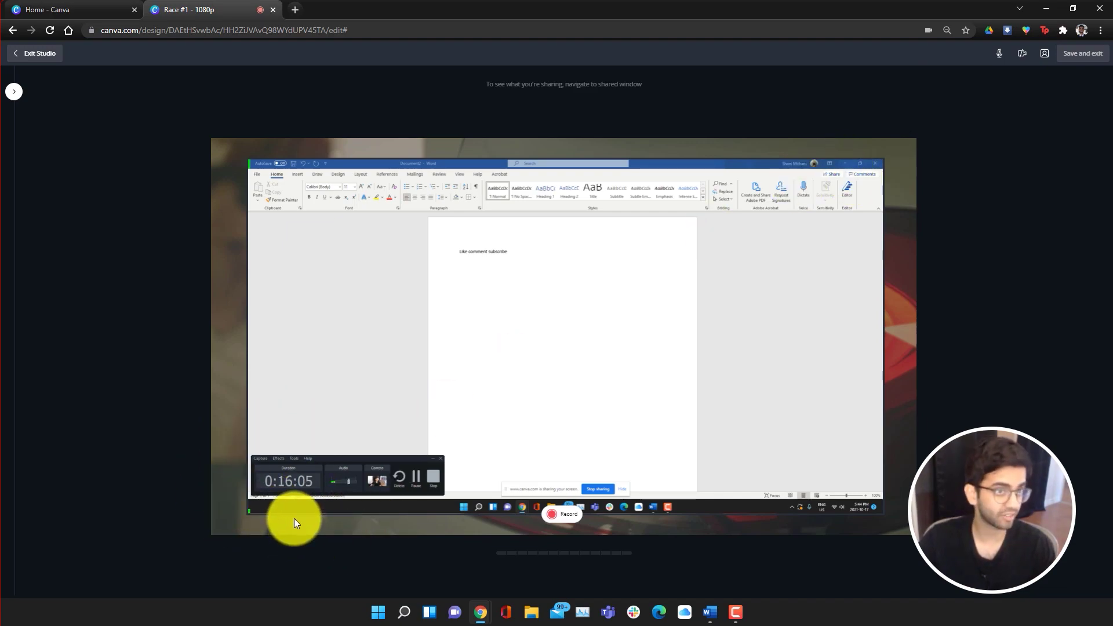
# Step: Record the shared screen for about 7 s, then save the recording into the design and exit the studio
pyautogui.click(565, 515)
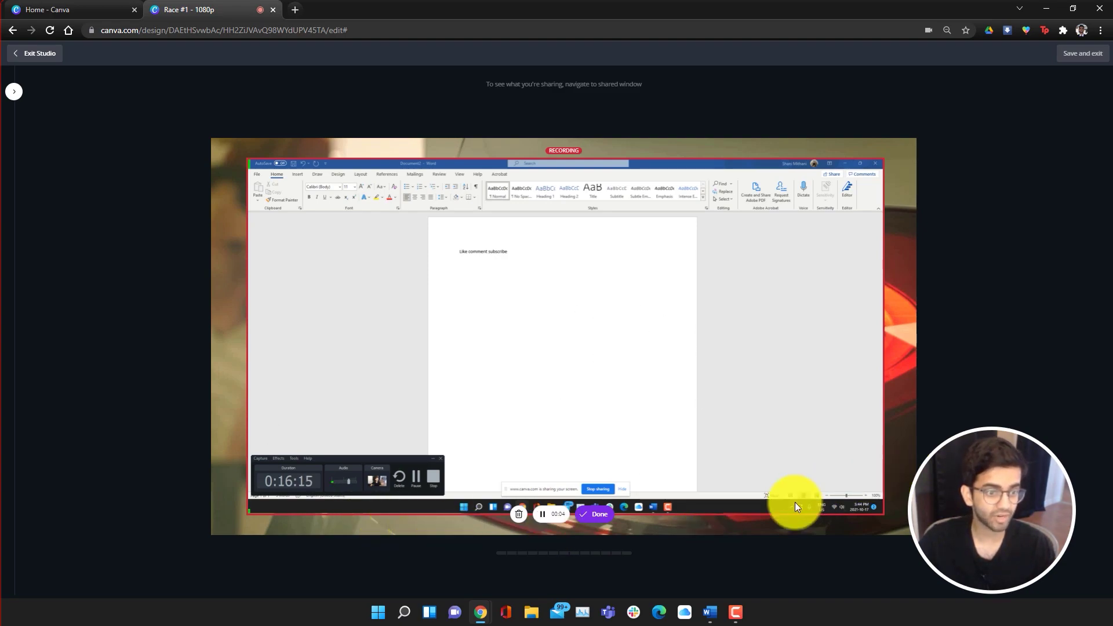
pyautogui.click(592, 516)
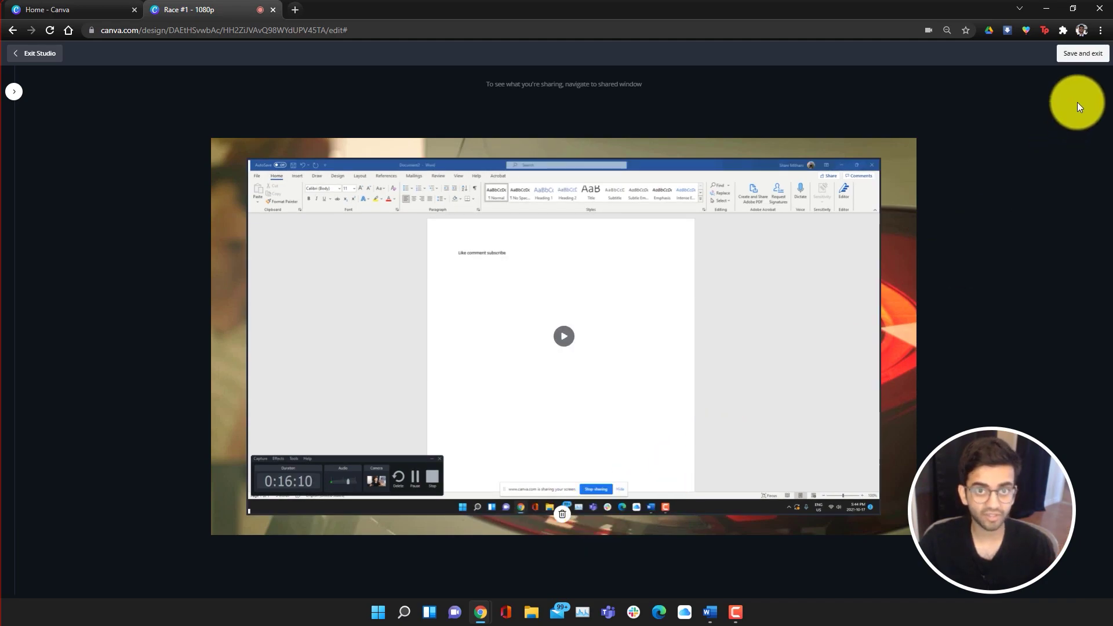
pyautogui.click(1080, 53)
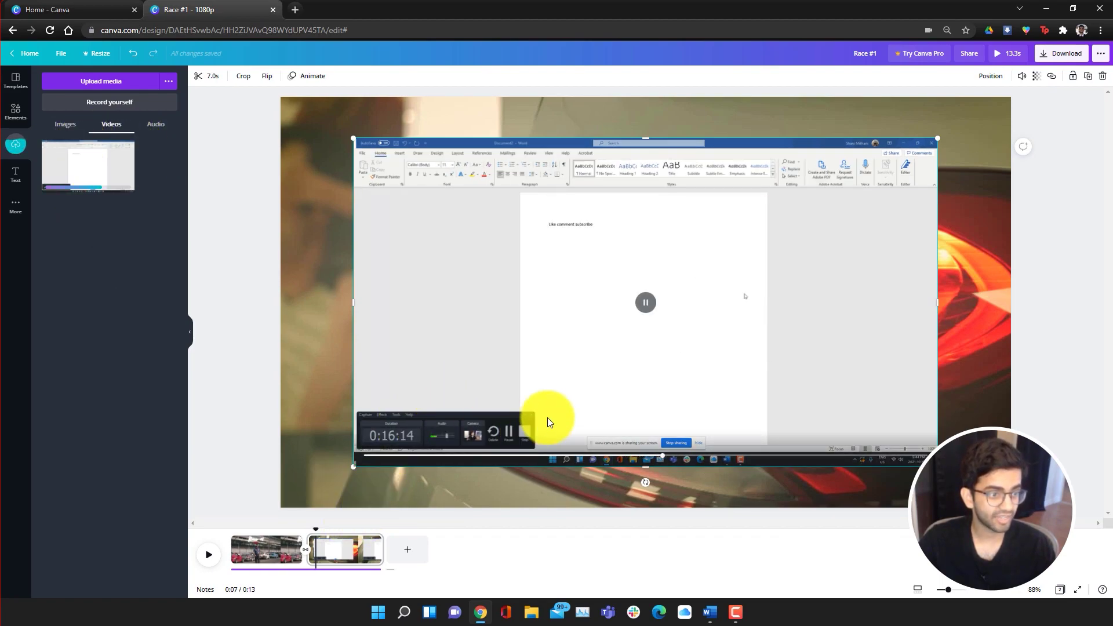
# Step: Scale the screen recording down to a small overlay on the taillight clip, then delete it from the page
pyautogui.moveTo(596, 301); pyautogui.dragTo(574, 305)
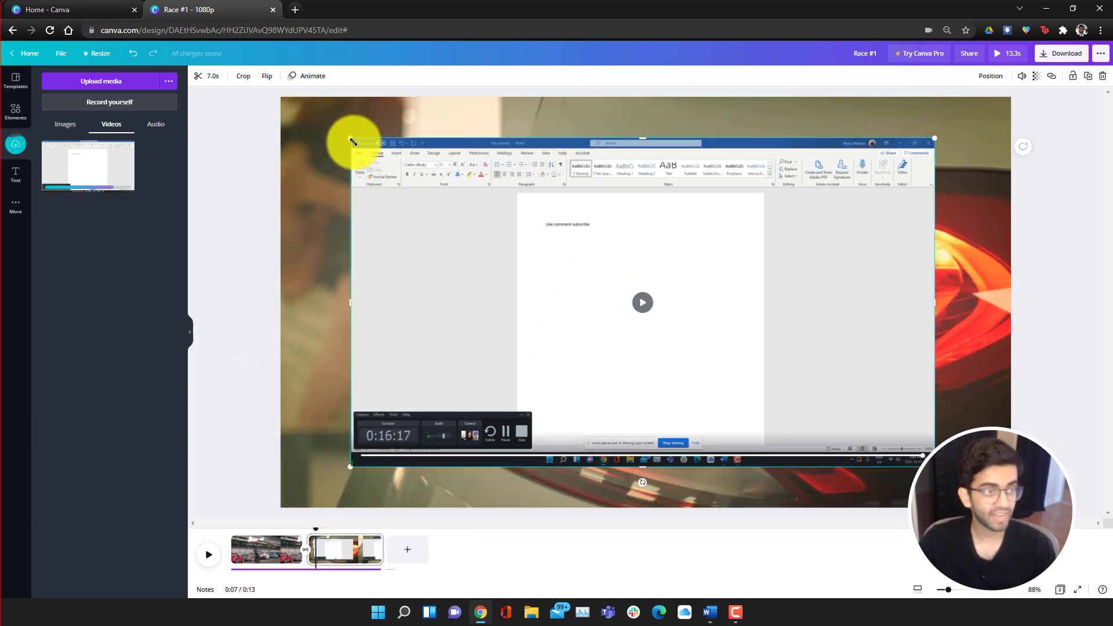
pyautogui.moveTo(353, 142); pyautogui.dragTo(599, 307)
pyautogui.moveTo(672, 354); pyautogui.dragTo(575, 267)
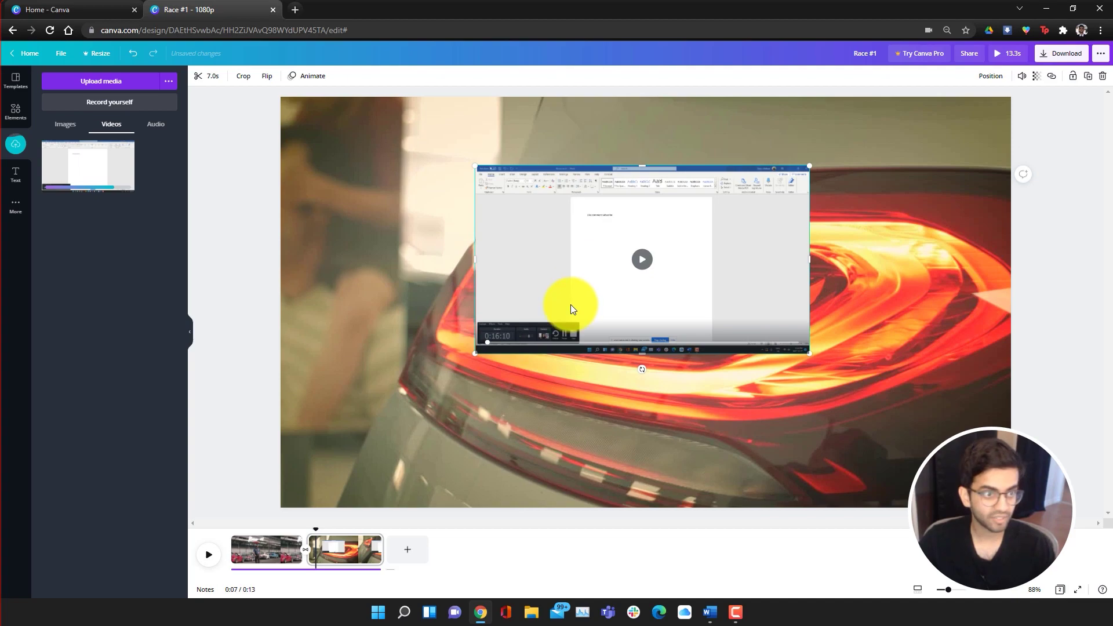
pyautogui.moveTo(474, 349); pyautogui.dragTo(556, 318)
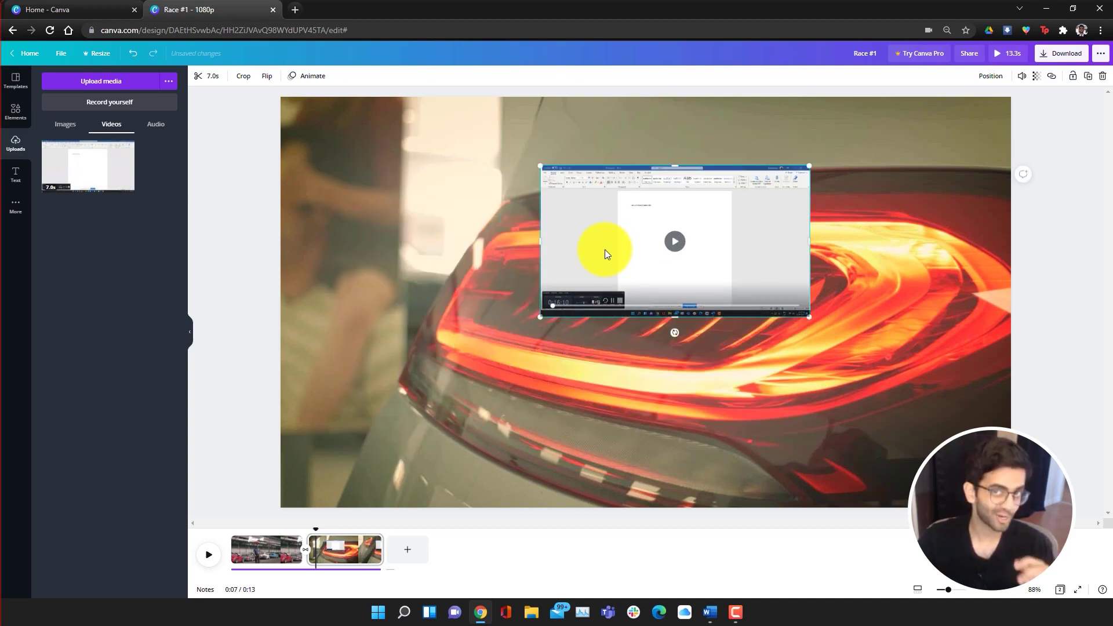
pyautogui.press('Delete')
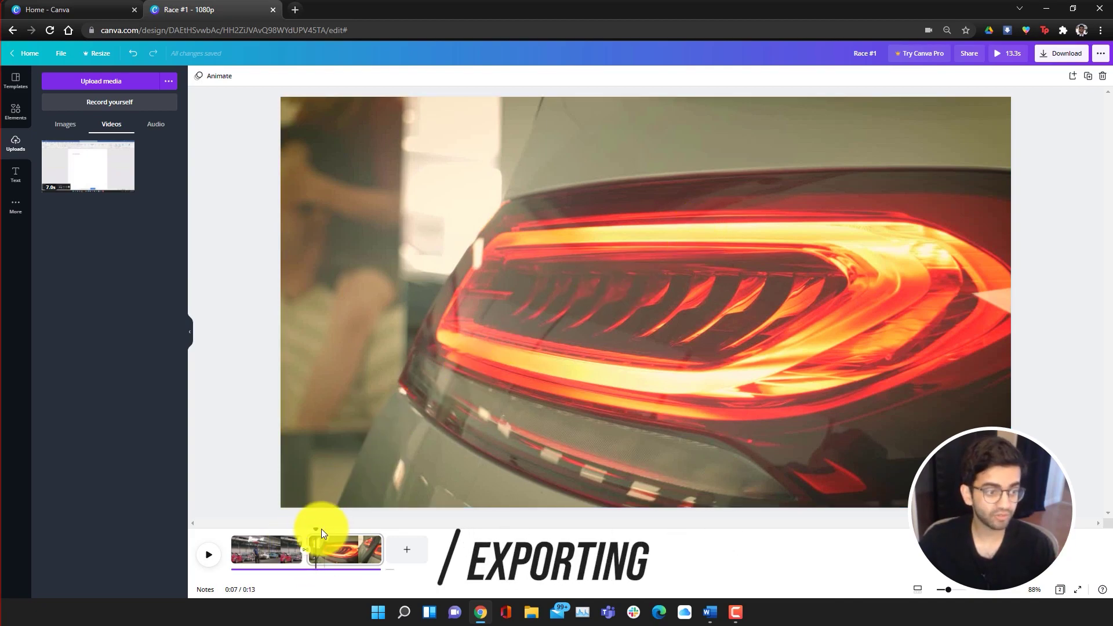
# Step: Play the full video in the preview, pause it and close the preview
pyautogui.click(995, 54)
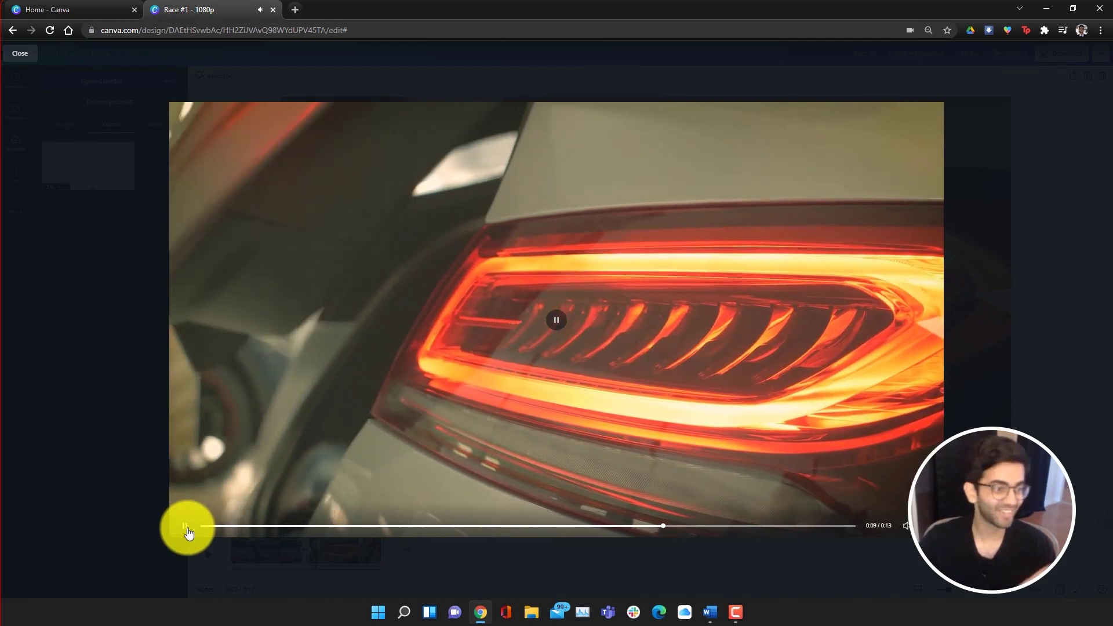
pyautogui.click(187, 530)
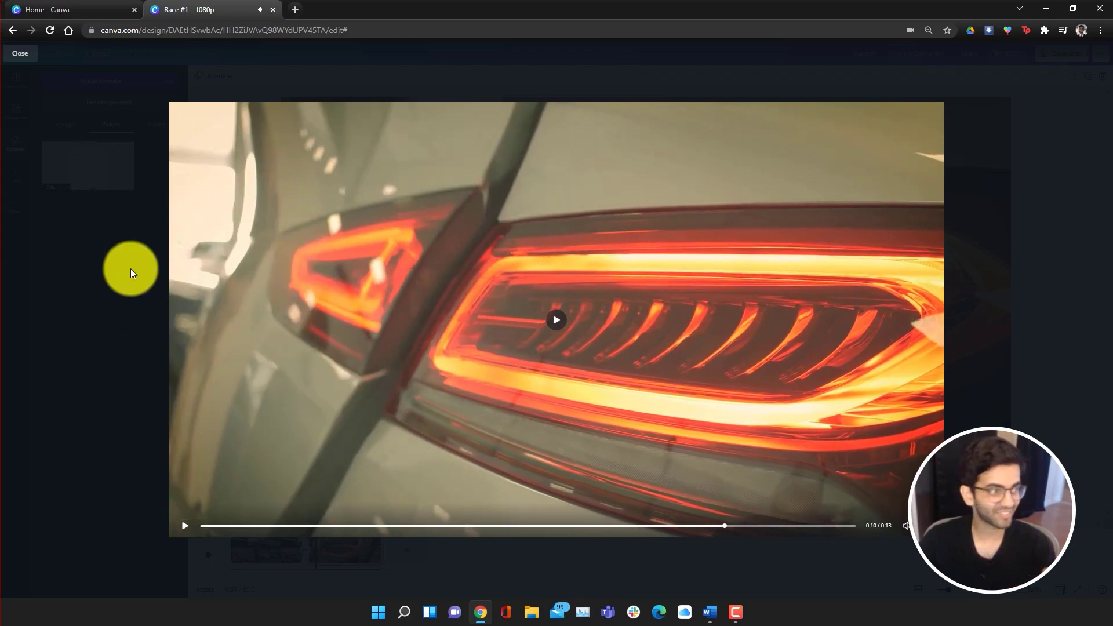
pyautogui.click(10, 55)
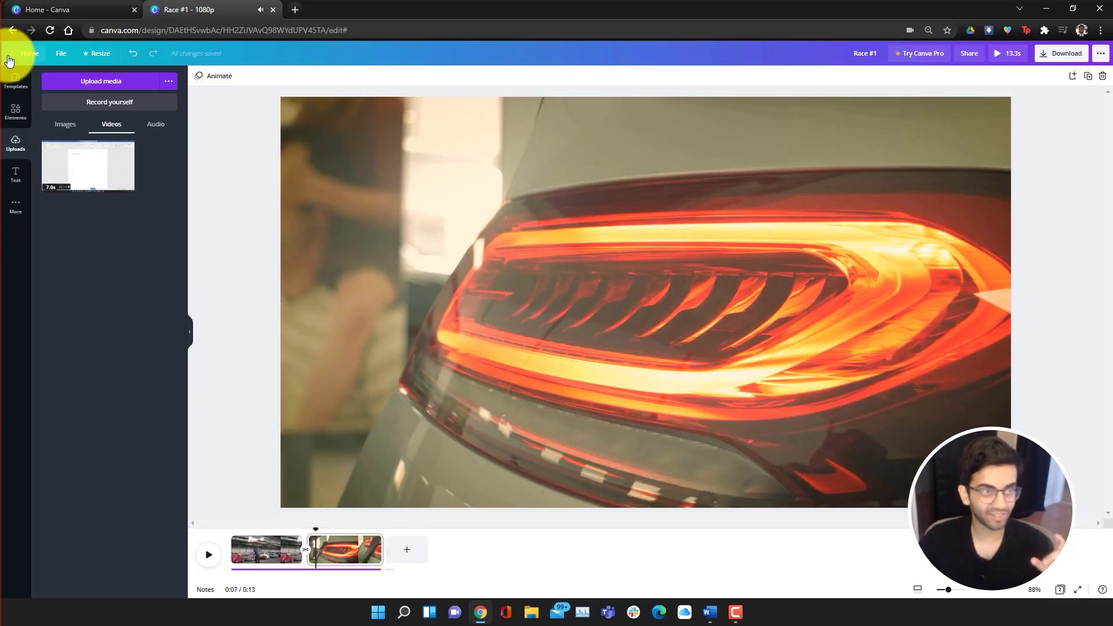
# Step: Examine the design's collaborator sharing settings and the full list of publishing and print options
pyautogui.click(974, 55)
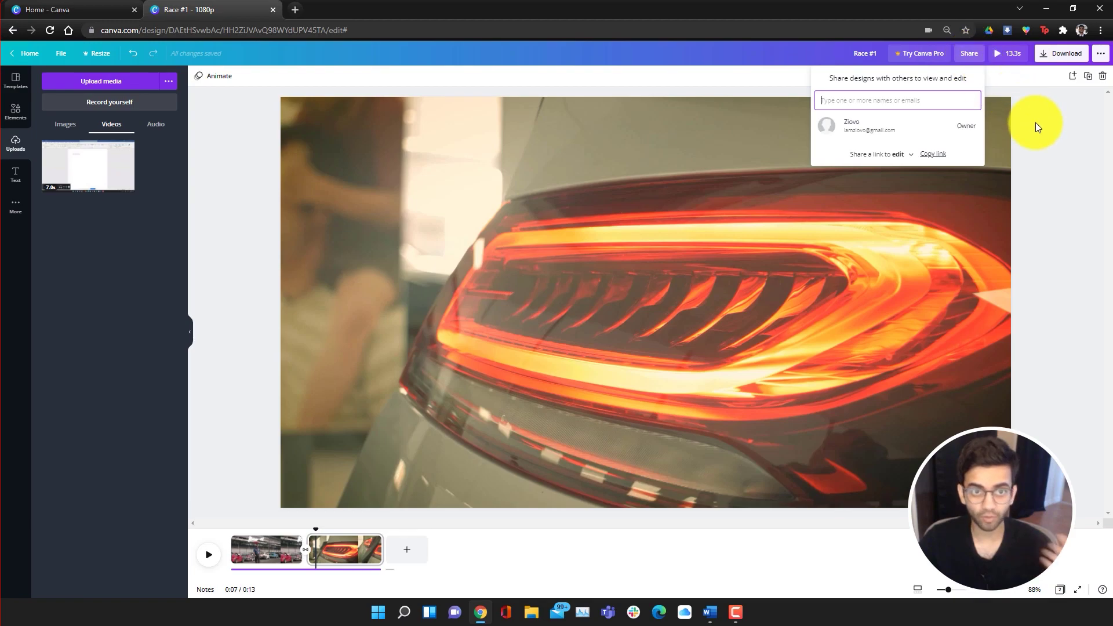
pyautogui.click(1061, 191)
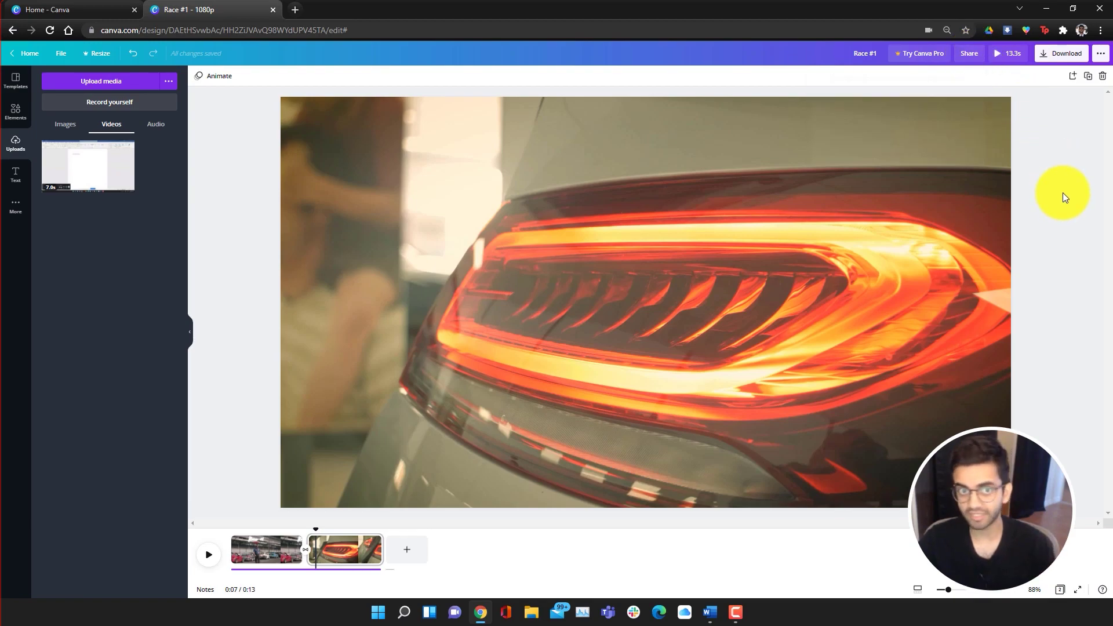
pyautogui.click(1099, 54)
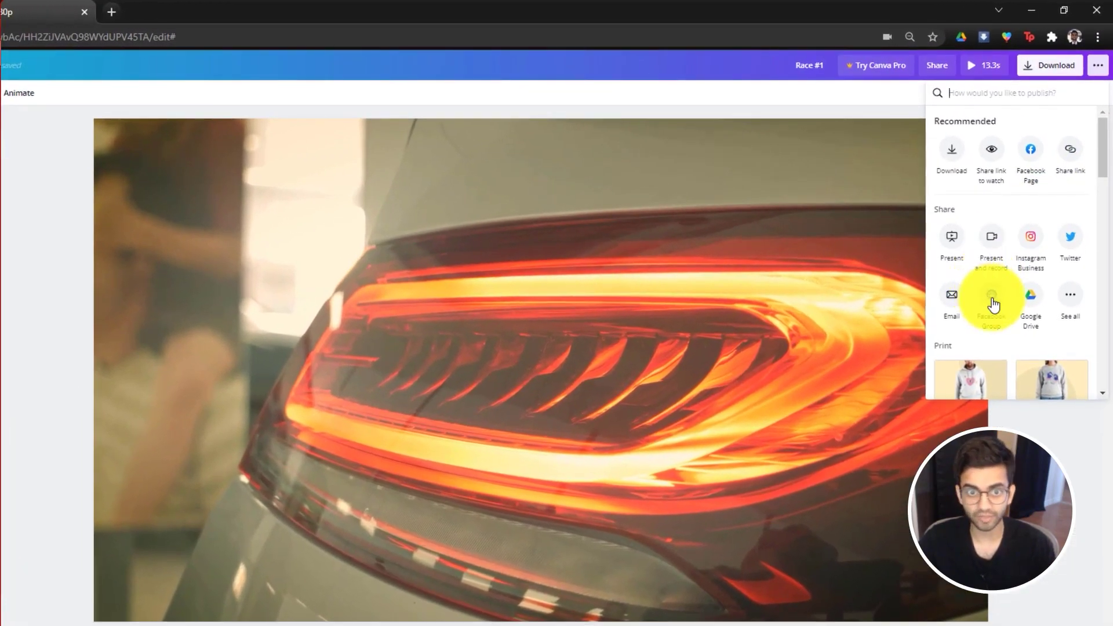
pyautogui.scroll(-5, 1009, 297)
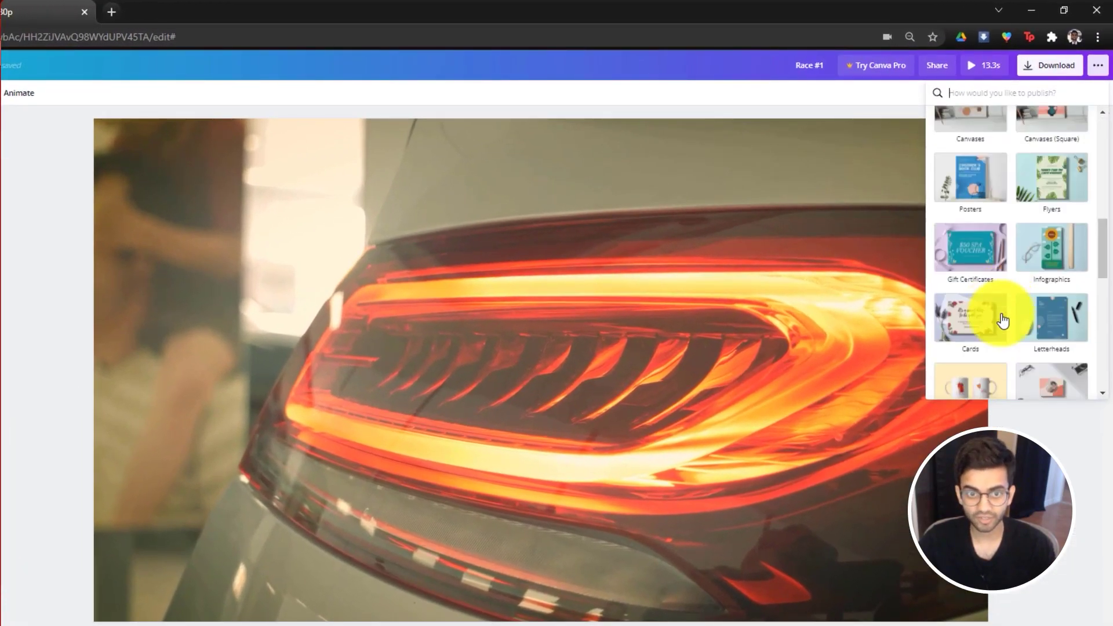
pyautogui.scroll(4, 1011, 299)
pyautogui.scroll(3, 1005, 318)
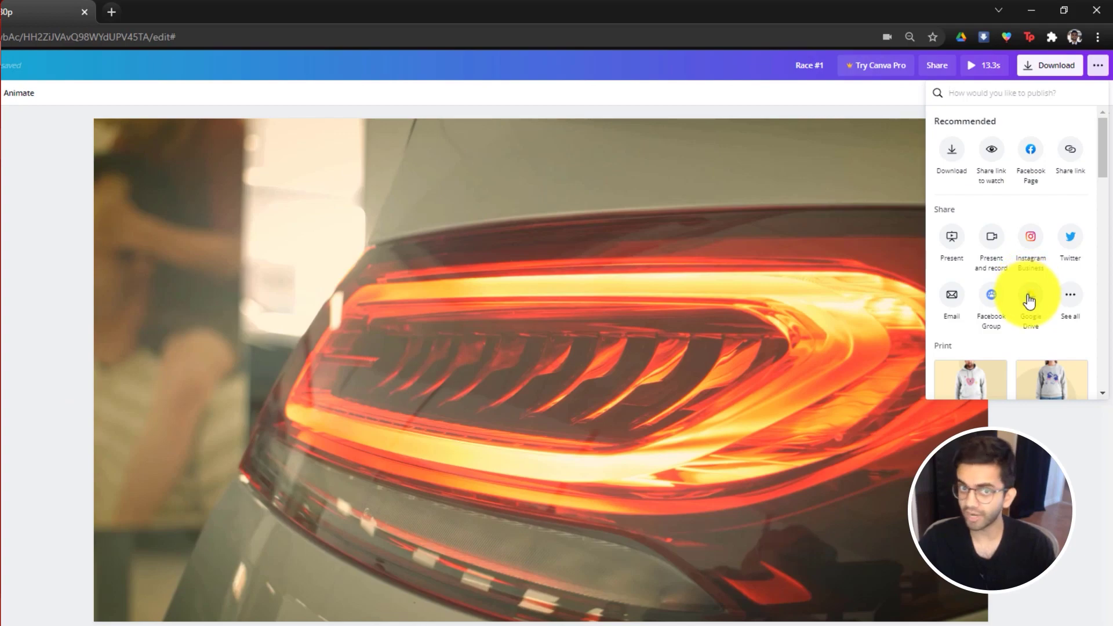
# Step: Download all pages of the design as an MP4 Video
pyautogui.click(953, 160)
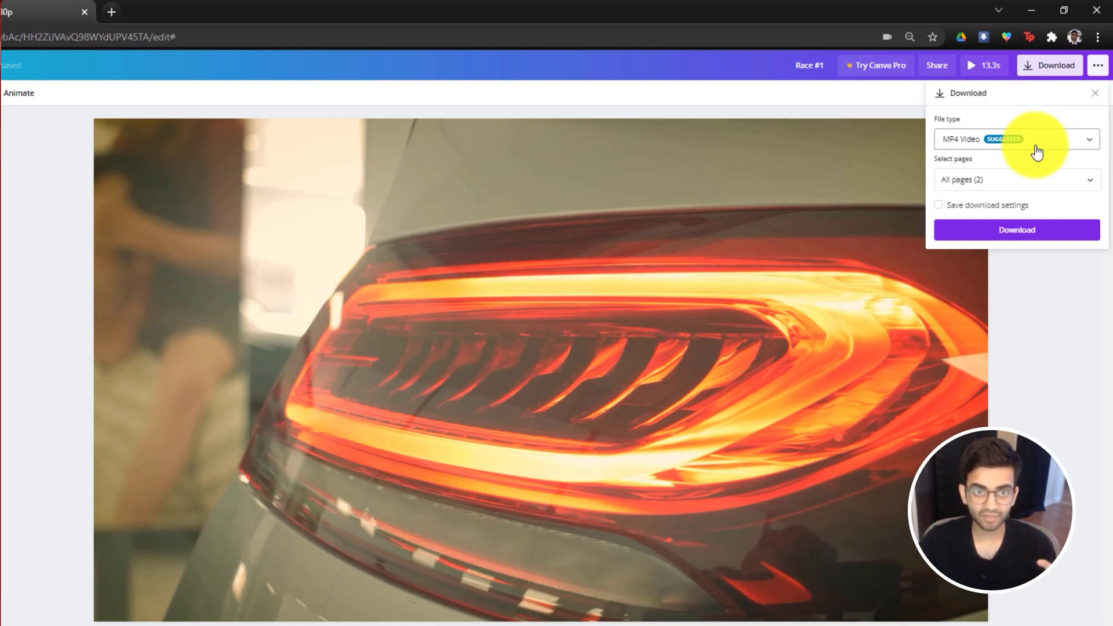
pyautogui.click(1004, 177)
pyautogui.click(1026, 142)
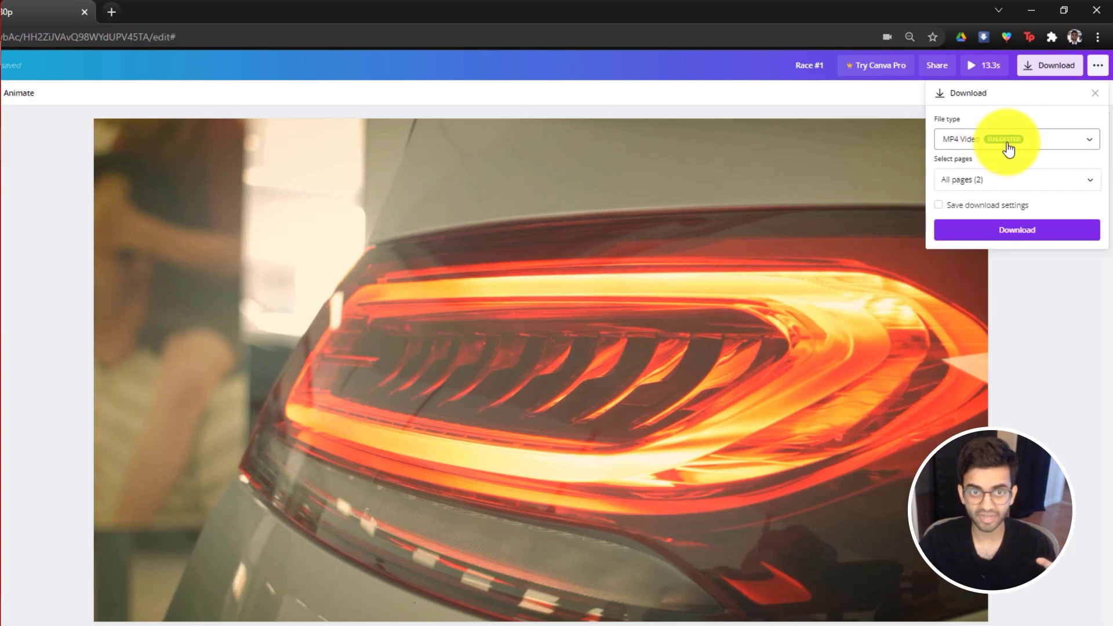
pyautogui.click(1003, 139)
pyautogui.click(973, 218)
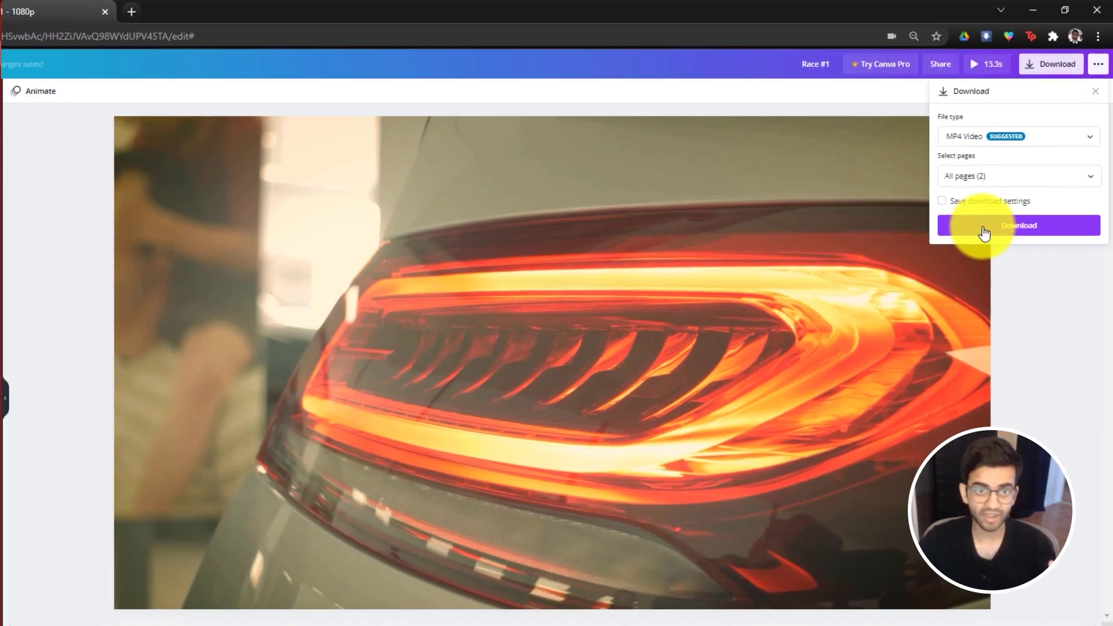
pyautogui.click(984, 229)
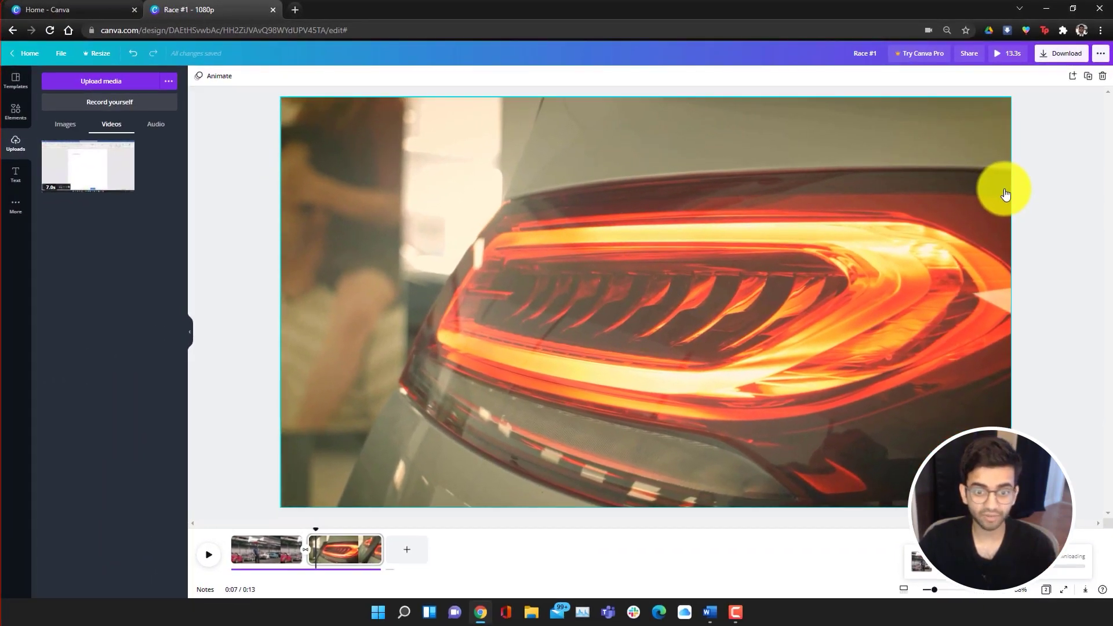